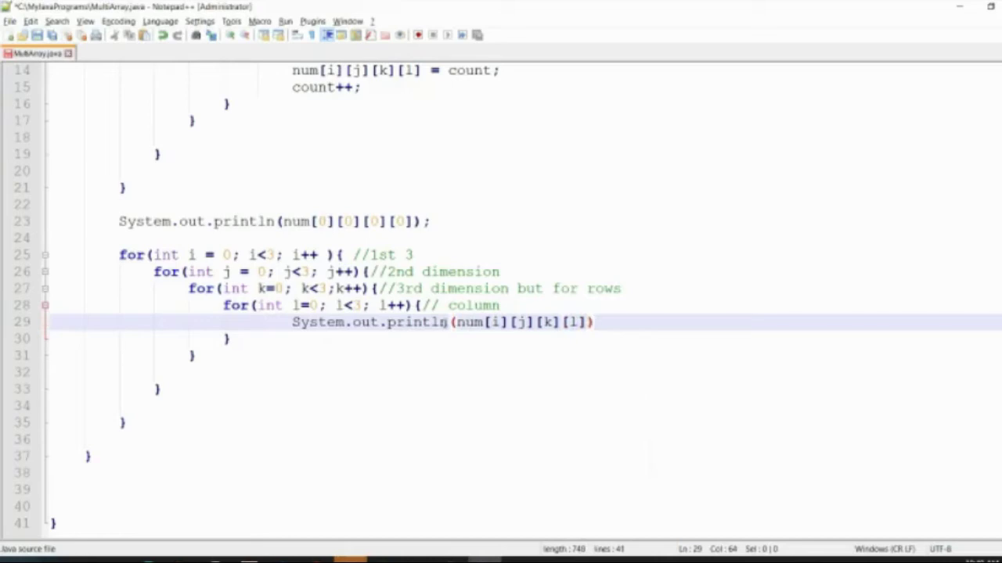
- End the innermost print statement on line 29 with a semicolon and save MultiArray.java
{"action": "type", "text": ";"}
{"action": "left_click", "coordinate": [462, 359]}
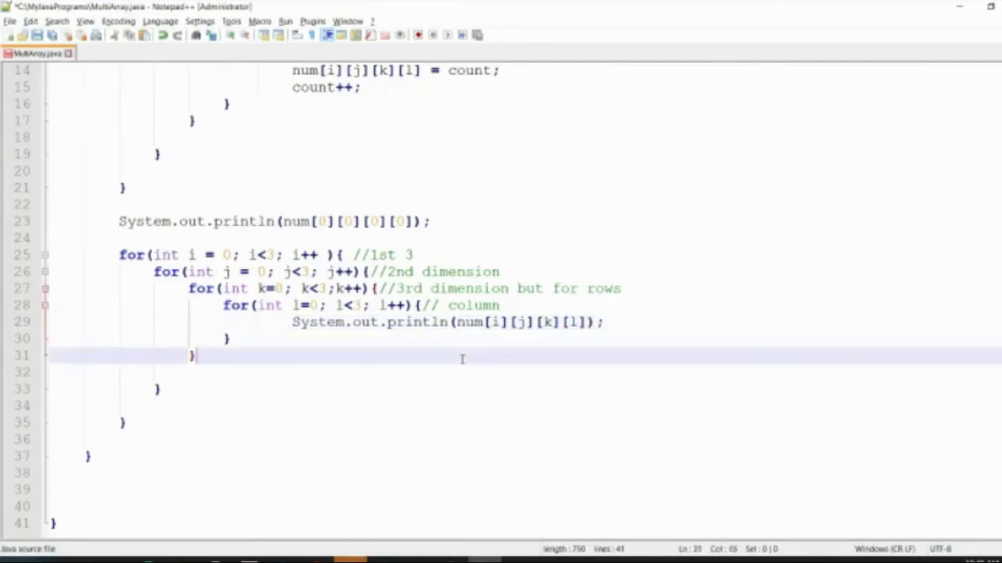
{"action": "key", "text": "ctrl+s"}
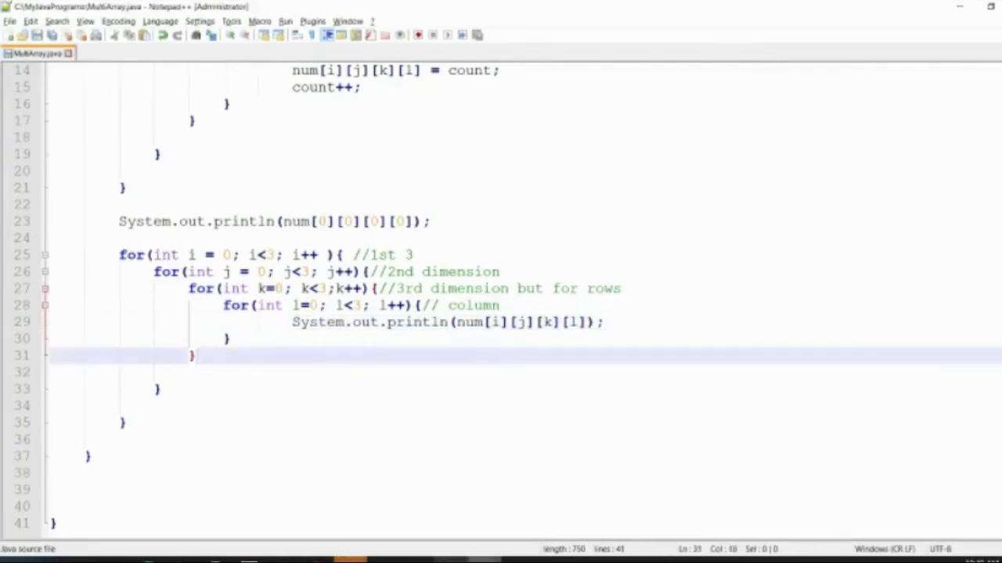
- Switch to Command Prompt, compile MultiArray.java, run MultiArray, and look through the printed array values
{"action": "left_click", "coordinate": [417, 559]}
{"action": "key", "text": "Up"}
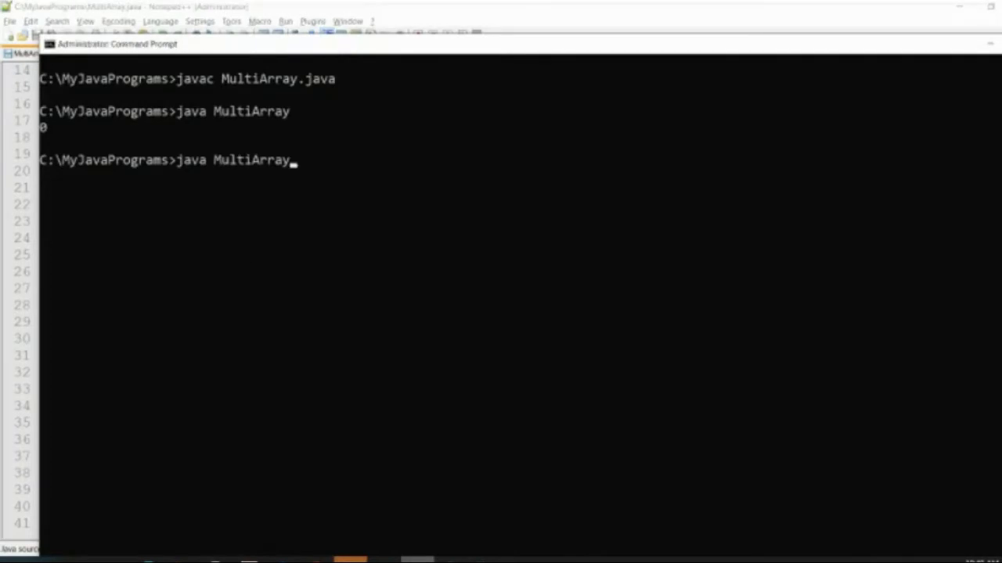
{"action": "key", "text": "Up"}
{"action": "key", "text": "Return"}
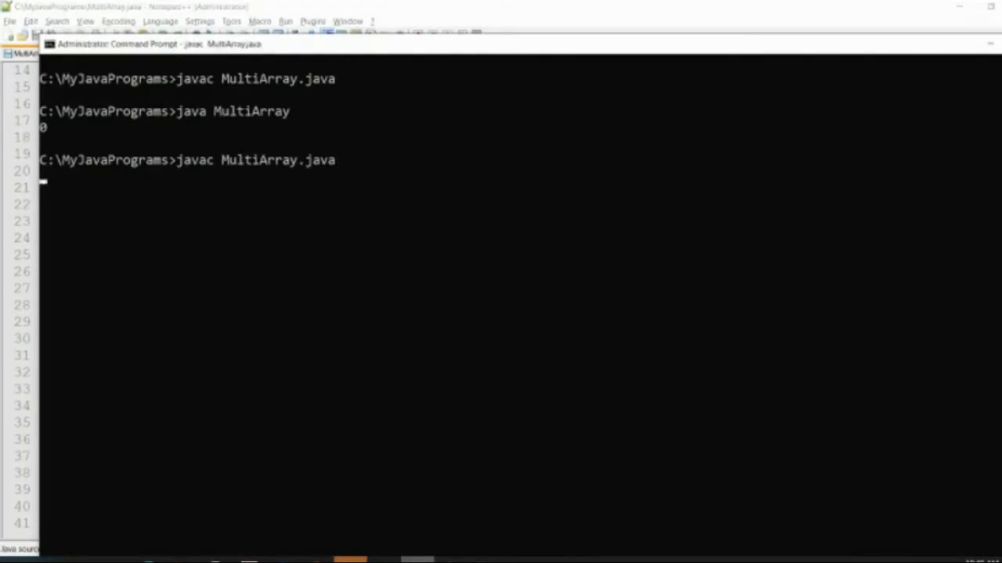
{"action": "key", "text": "Up"}
{"action": "key", "text": "Up"}
{"action": "key", "text": "Return"}
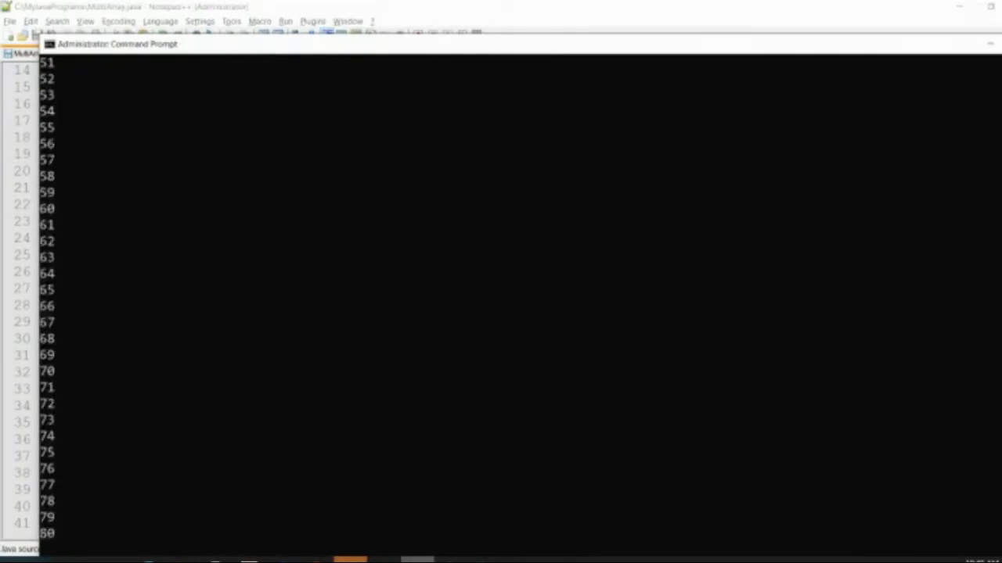
{"action": "scroll", "coordinate": [208, 453], "scroll_direction": "up", "scroll_amount": 20}
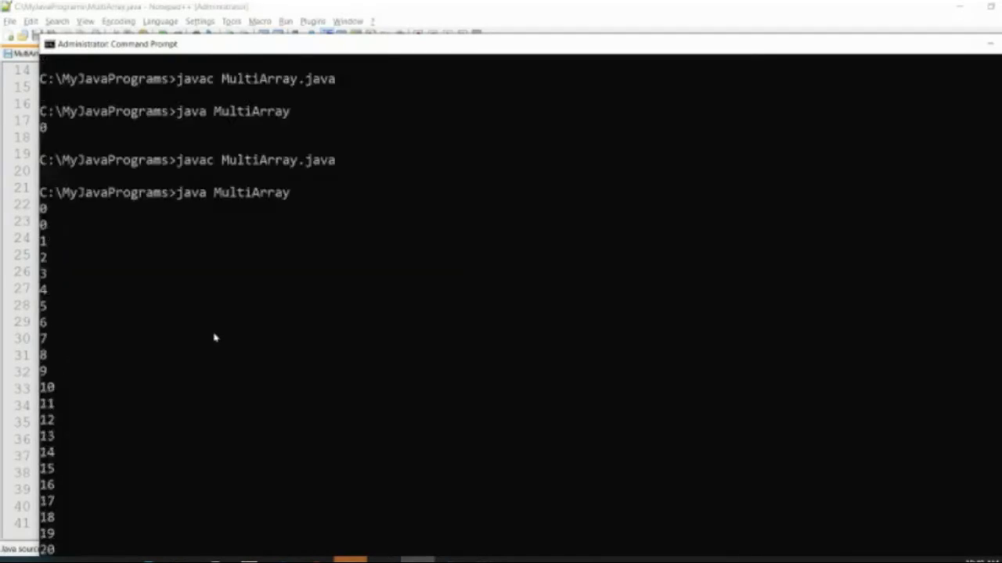
{"action": "scroll", "coordinate": [214, 338], "scroll_direction": "down", "scroll_amount": 20}
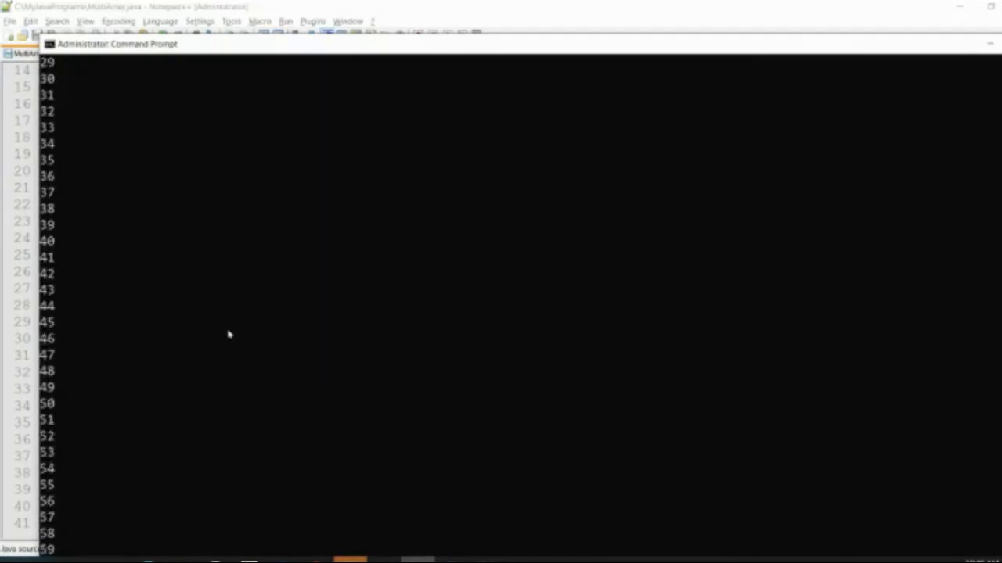
{"action": "scroll", "coordinate": [257, 316], "scroll_direction": "up", "scroll_amount": 15}
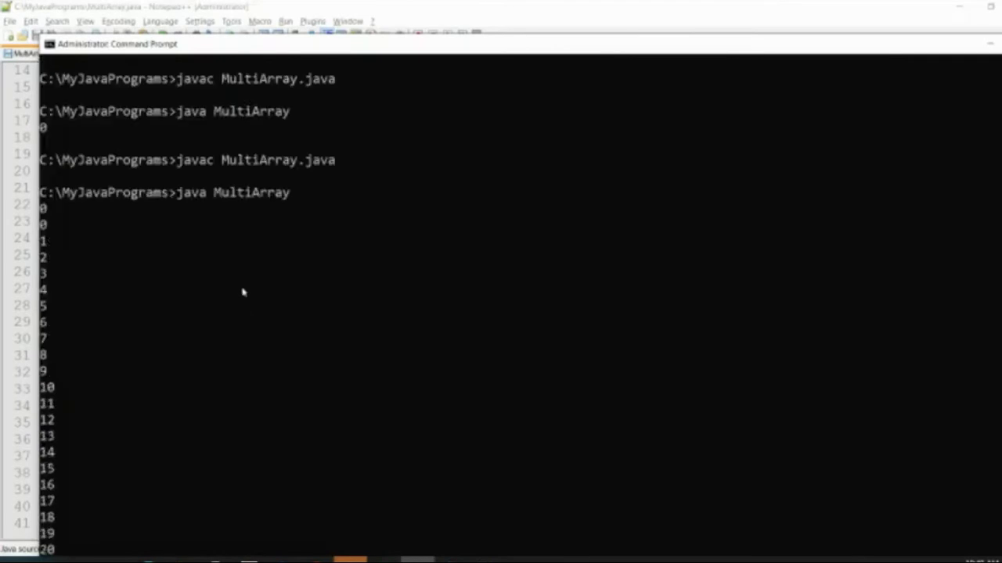
- Switch back to Notepad++ and delete the second nested for-loop block that prints every element of num
{"action": "key", "text": "alt+Tab"}
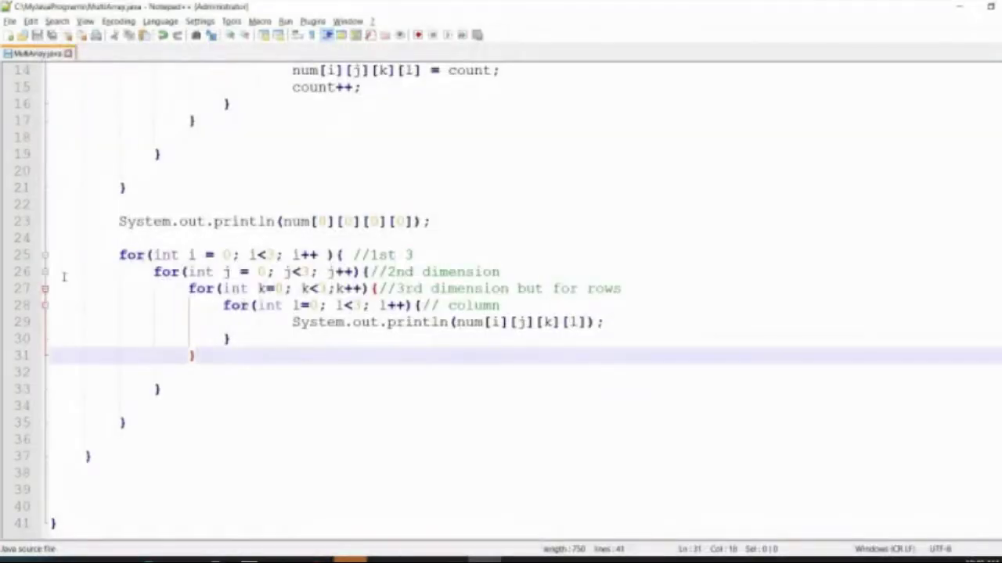
{"action": "left_click_drag", "start_coordinate": [119, 252], "coordinate": [295, 424]}
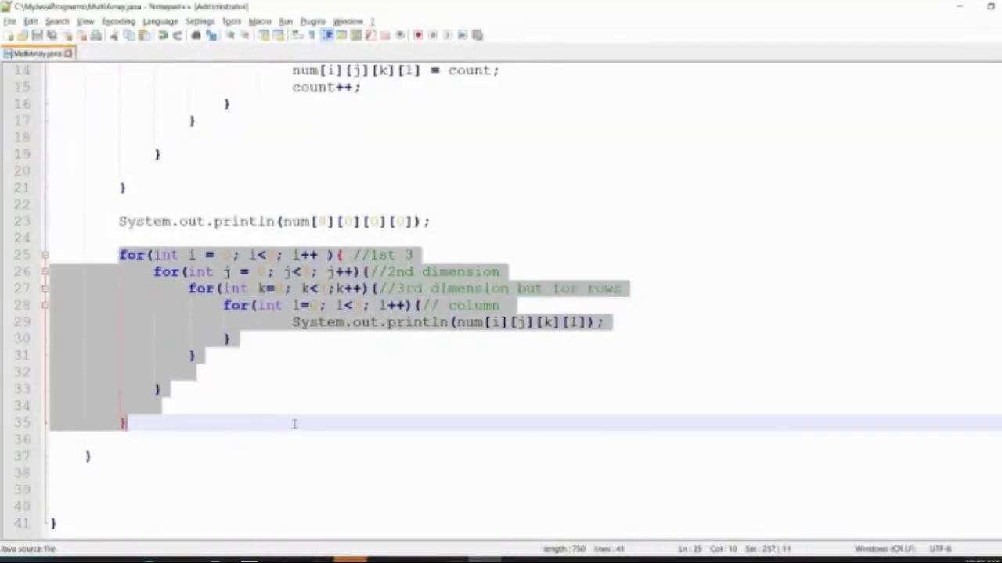
{"action": "key", "text": "Delete"}
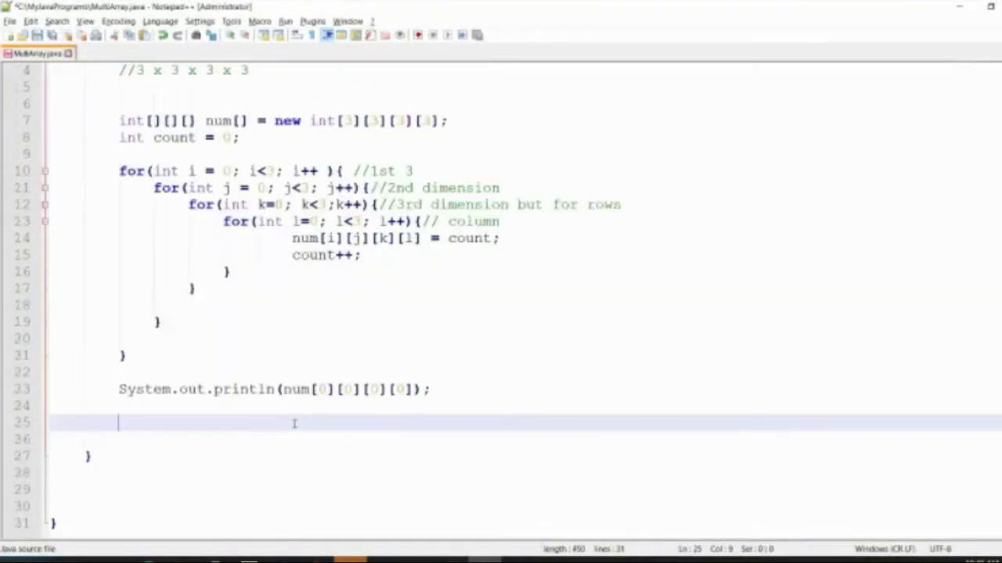
- Change the first index in the remaining print statement so it prints num[2][0][0][0], and save the file
{"action": "left_click", "coordinate": [329, 389]}
{"action": "key", "text": "BackSpace"}
{"action": "key", "text": "BackSpace"}
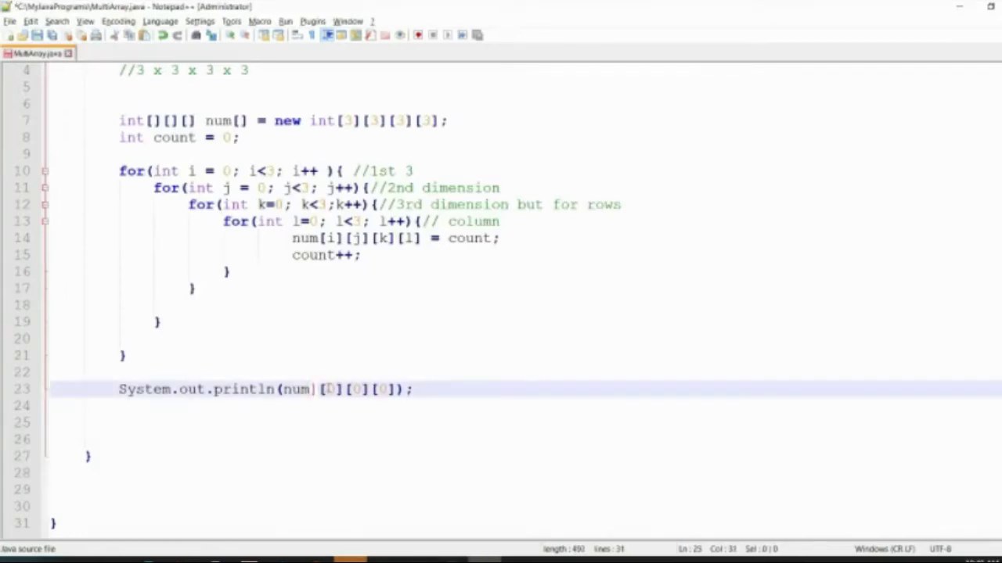
{"action": "type", "text": "[2"}
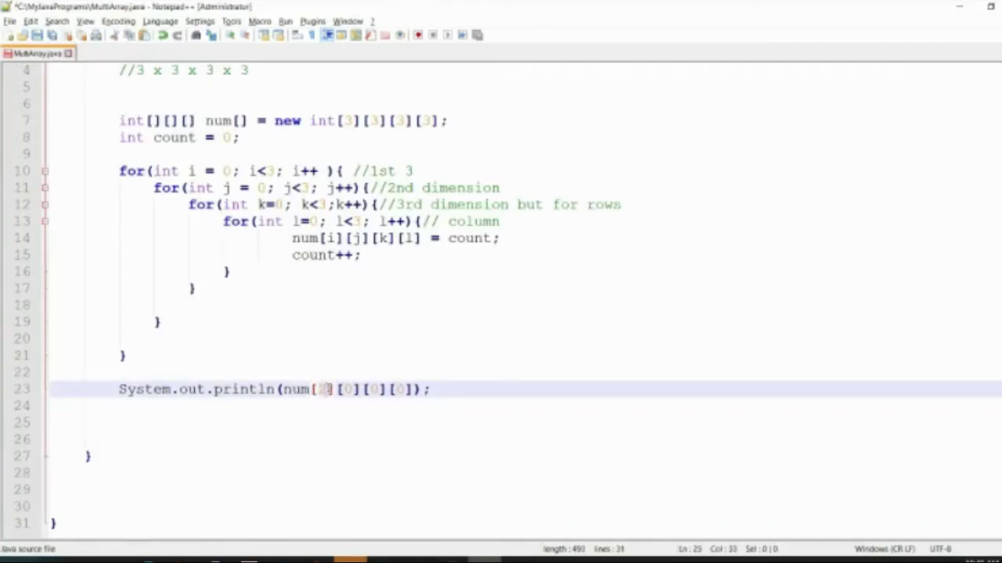
{"action": "key", "text": "ctrl+s"}
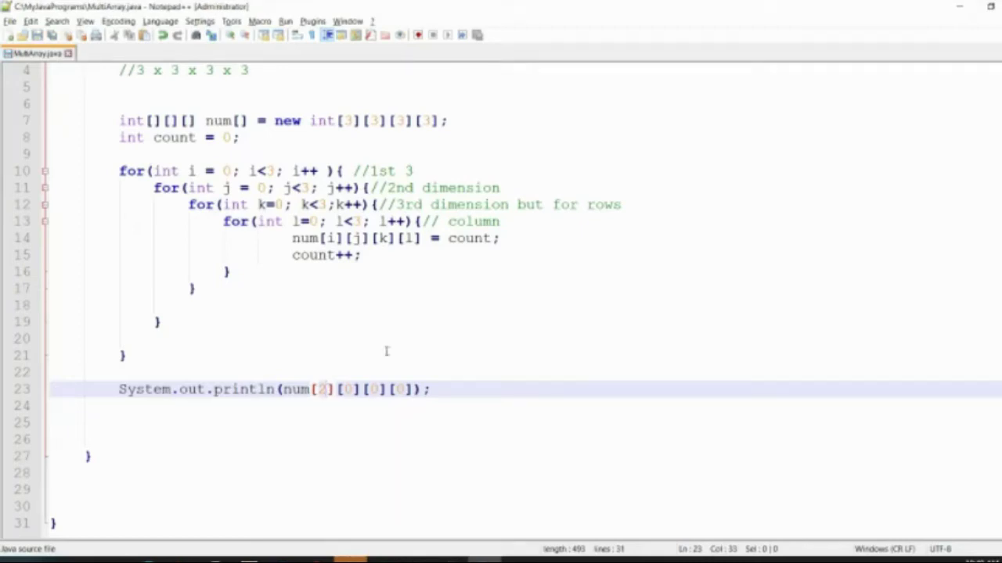
- In Command Prompt, recompile MultiArray.java and run MultiArray, then minimize the console
{"action": "key", "text": "alt+Tab"}
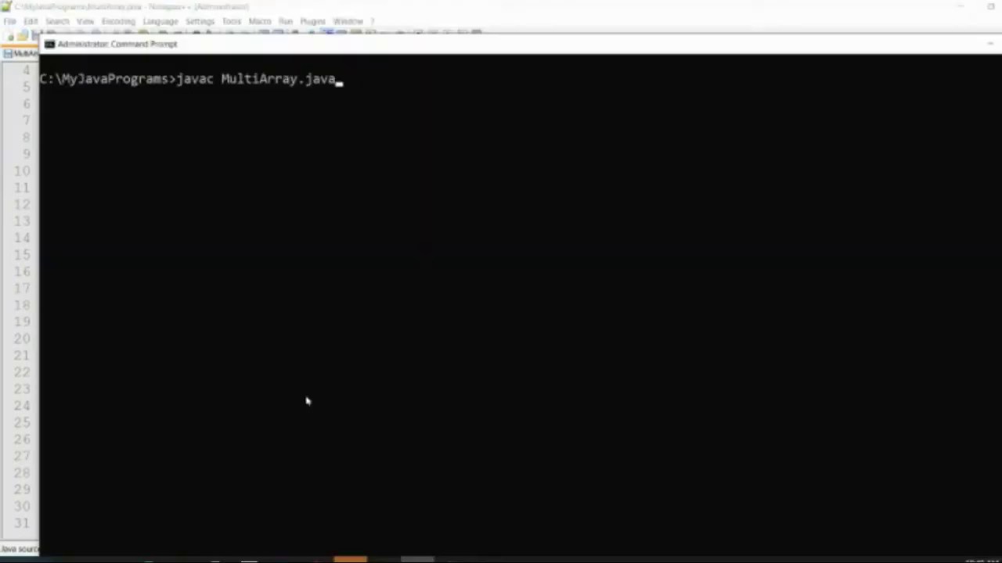
{"action": "key", "text": "Return"}
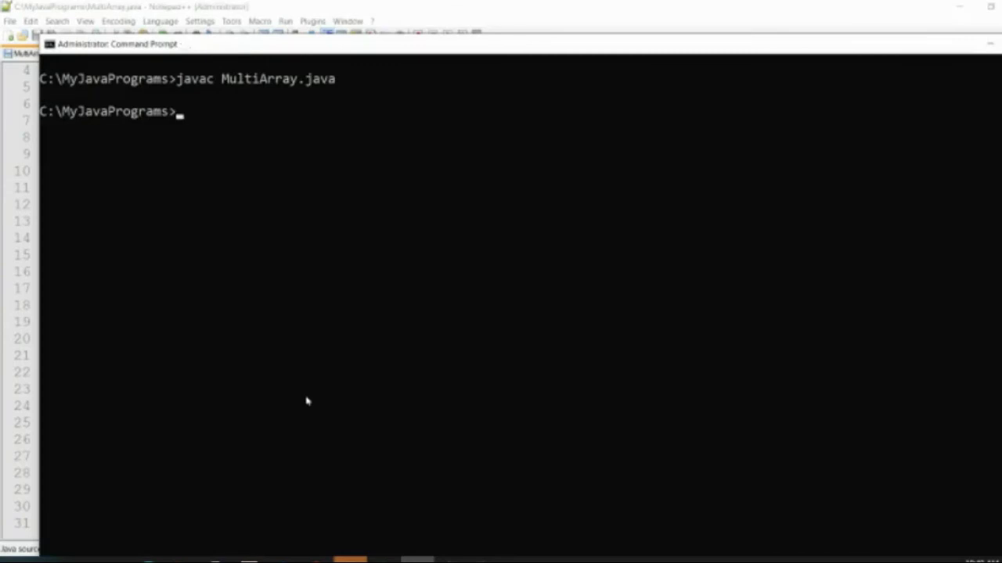
{"action": "type", "text": "java MultiArray"}
{"action": "key", "text": "Return"}
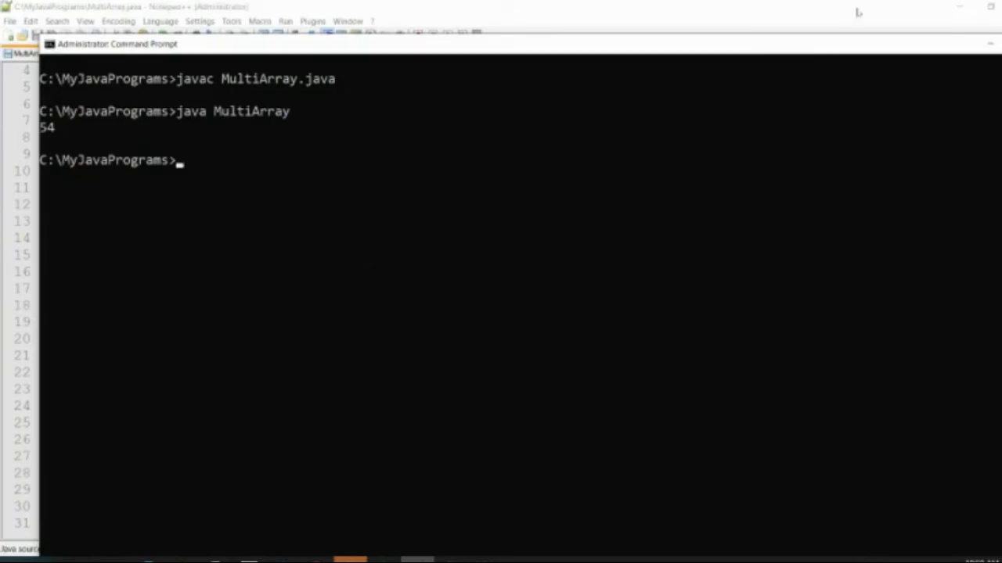
{"action": "left_click", "coordinate": [988, 44]}
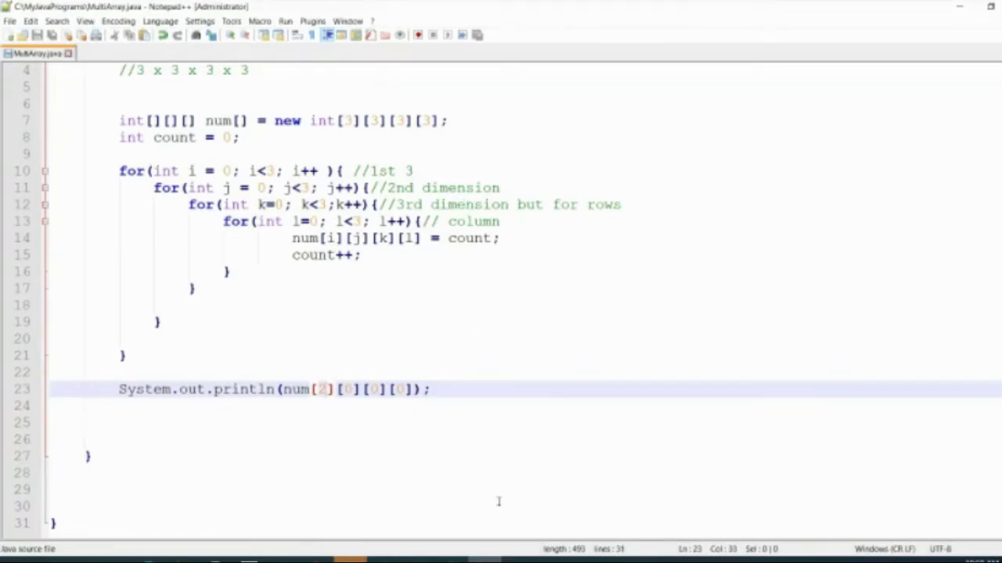
- Switch to Excel and enter 3x3x3x3 in cell B1 of Sheet2
{"action": "left_click", "coordinate": [384, 560]}
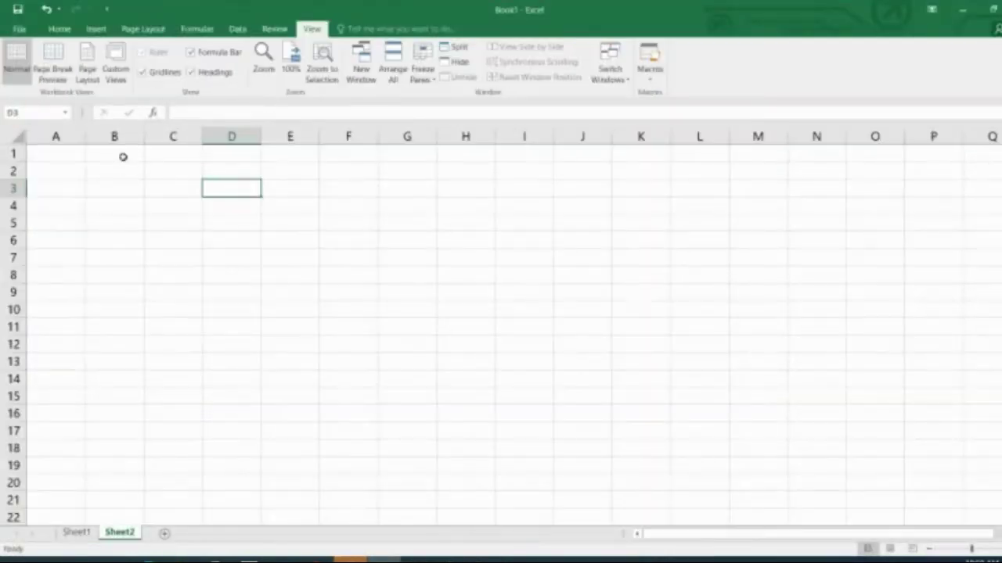
{"action": "left_click", "coordinate": [123, 156]}
{"action": "type", "text": "3"}
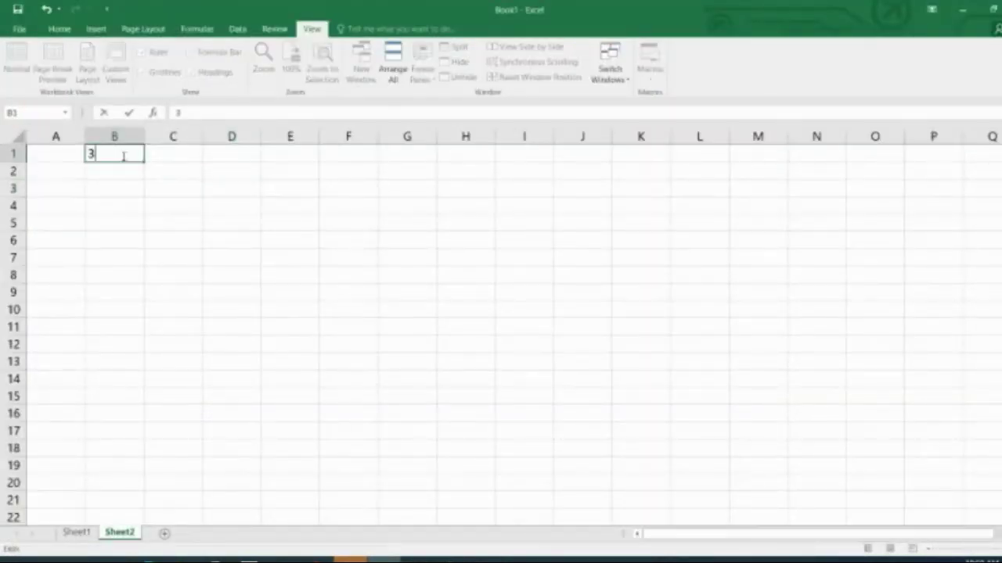
{"action": "type", "text": "x3x3x"}
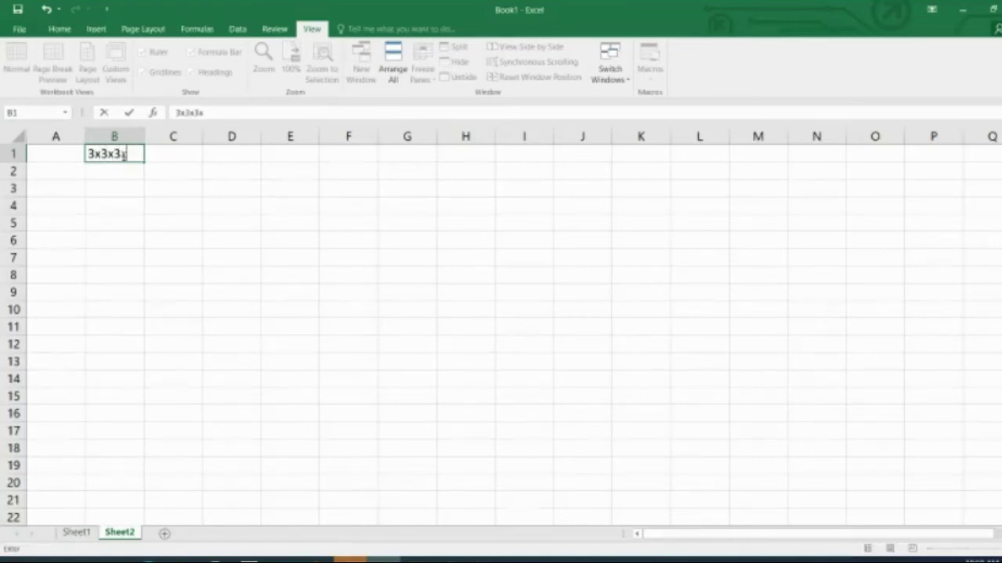
{"action": "type", "text": "3"}
{"action": "key", "text": "Return"}
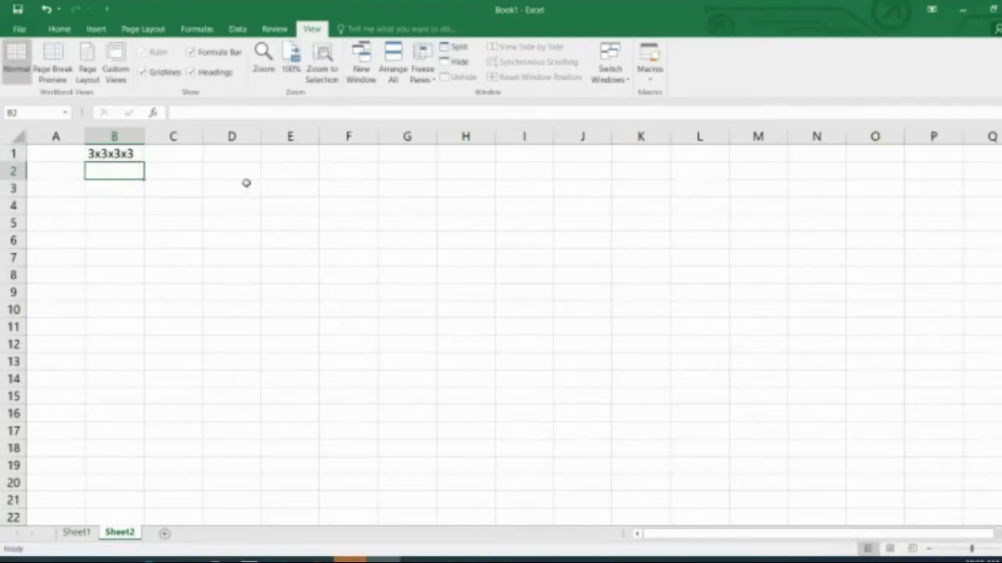
- Fill cell E2 with the blue theme color
{"action": "left_click", "coordinate": [297, 172]}
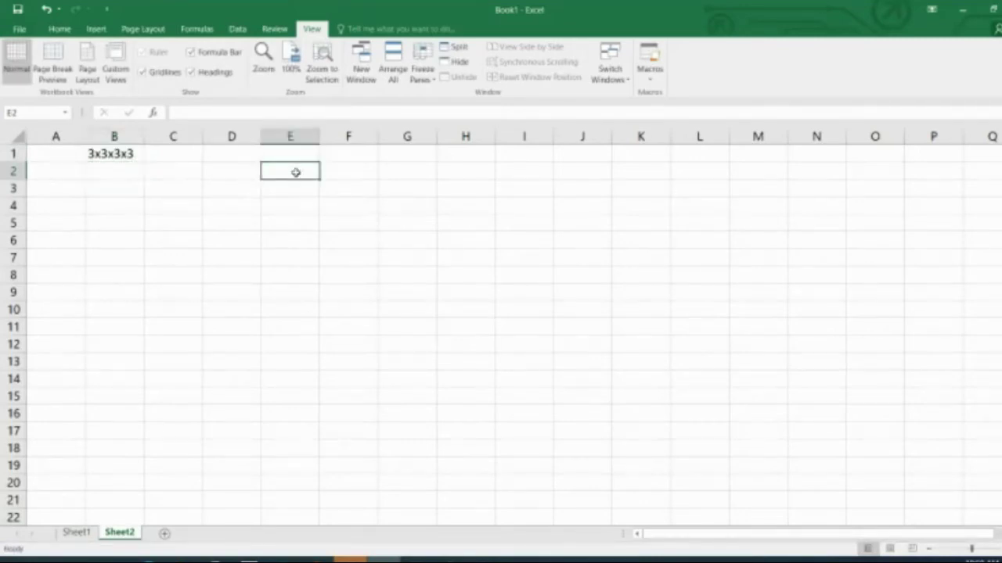
{"action": "left_click", "coordinate": [63, 31]}
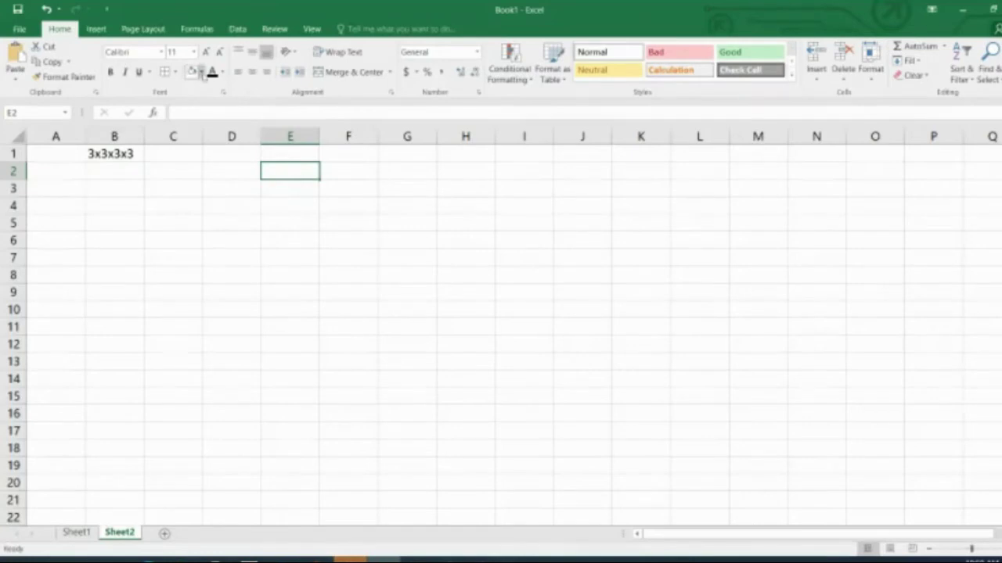
{"action": "left_click", "coordinate": [201, 72]}
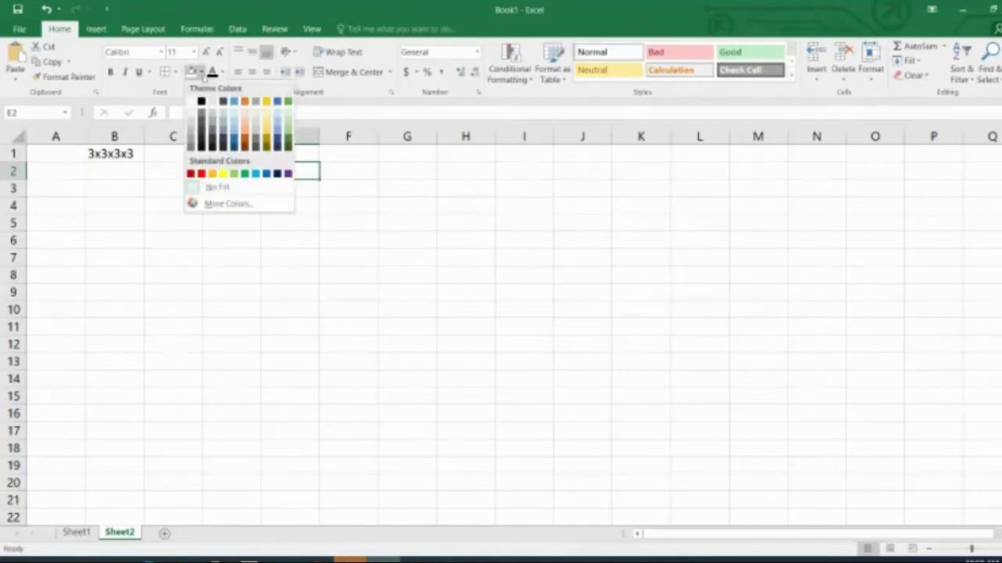
{"action": "left_click", "coordinate": [94, 159]}
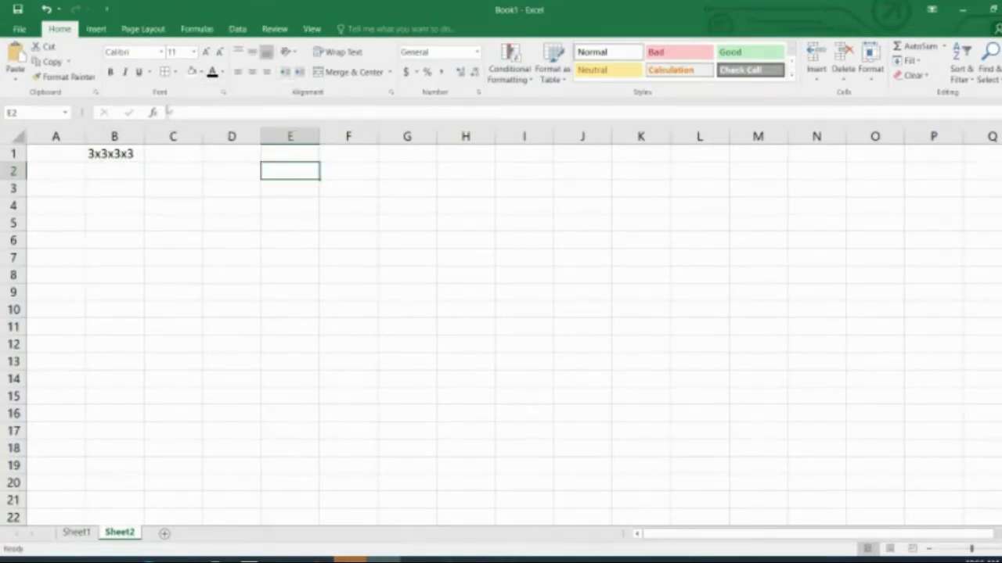
{"action": "left_click", "coordinate": [201, 73]}
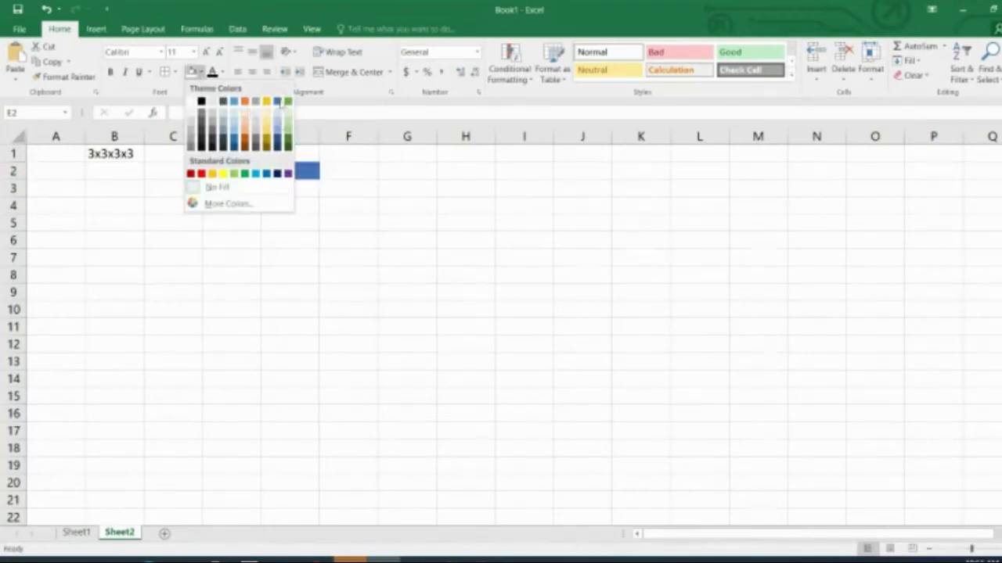
{"action": "left_click", "coordinate": [278, 101]}
- Apply the same blue fill to cells I2 and M2
{"action": "left_click", "coordinate": [353, 172]}
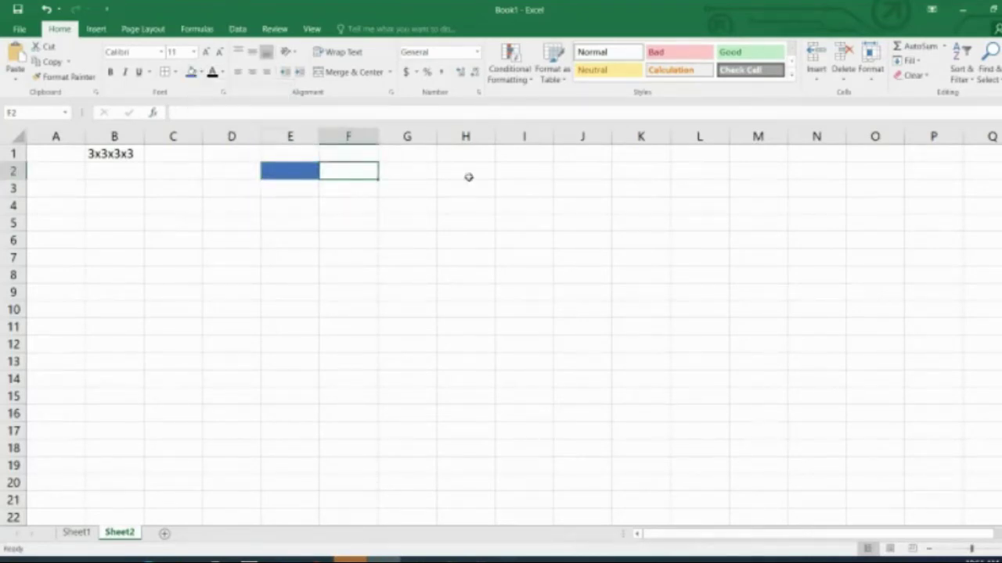
{"action": "left_click", "coordinate": [506, 172]}
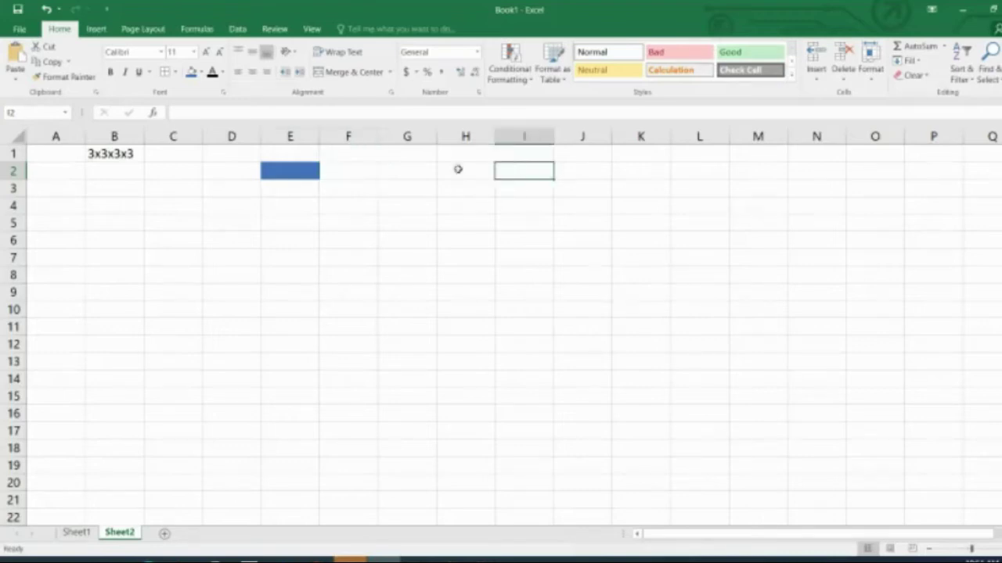
{"action": "left_click", "coordinate": [192, 72]}
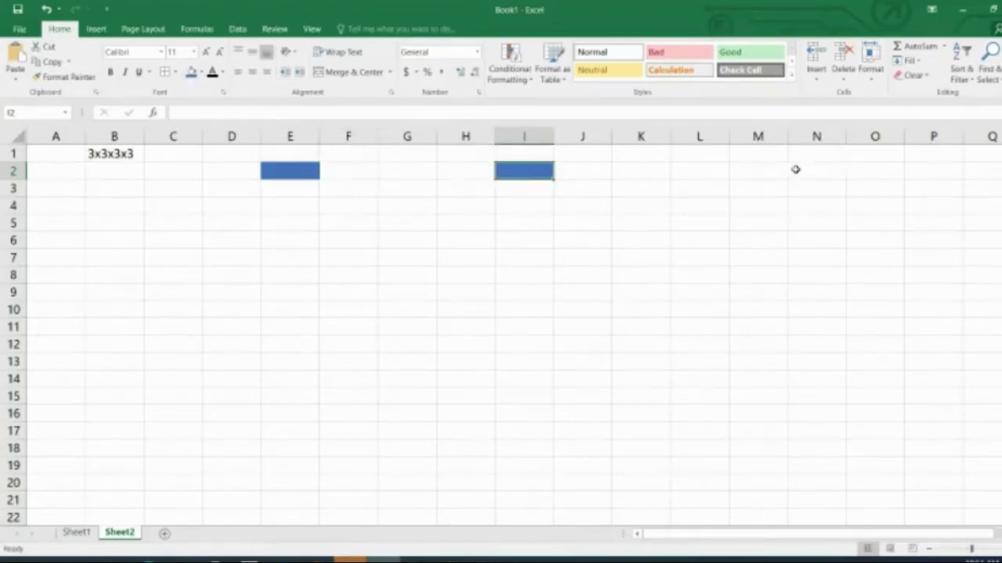
{"action": "left_click", "coordinate": [766, 173]}
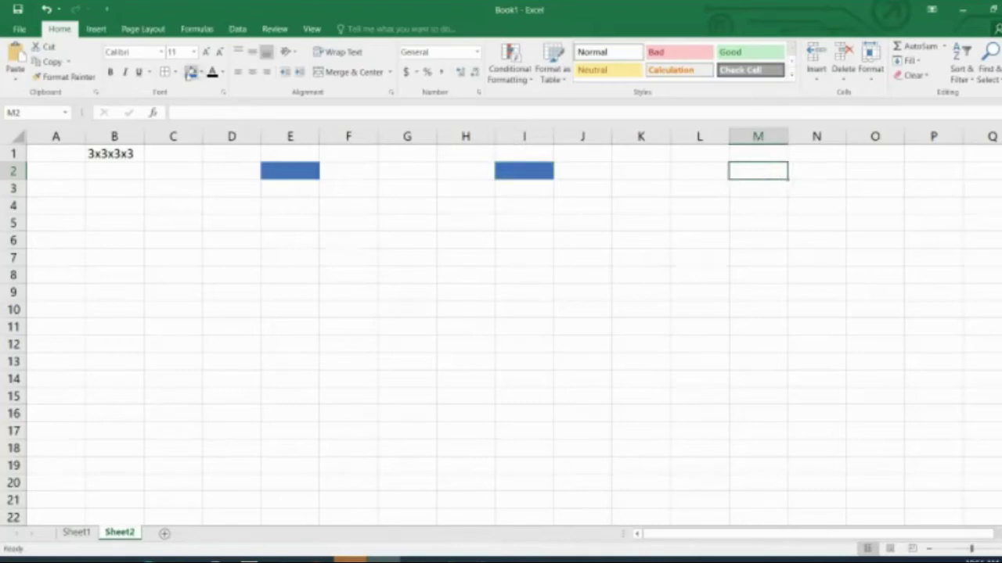
{"action": "left_click", "coordinate": [191, 72]}
- Set the font color of cell E2 to white and enter 0 in it
{"action": "left_click", "coordinate": [296, 172]}
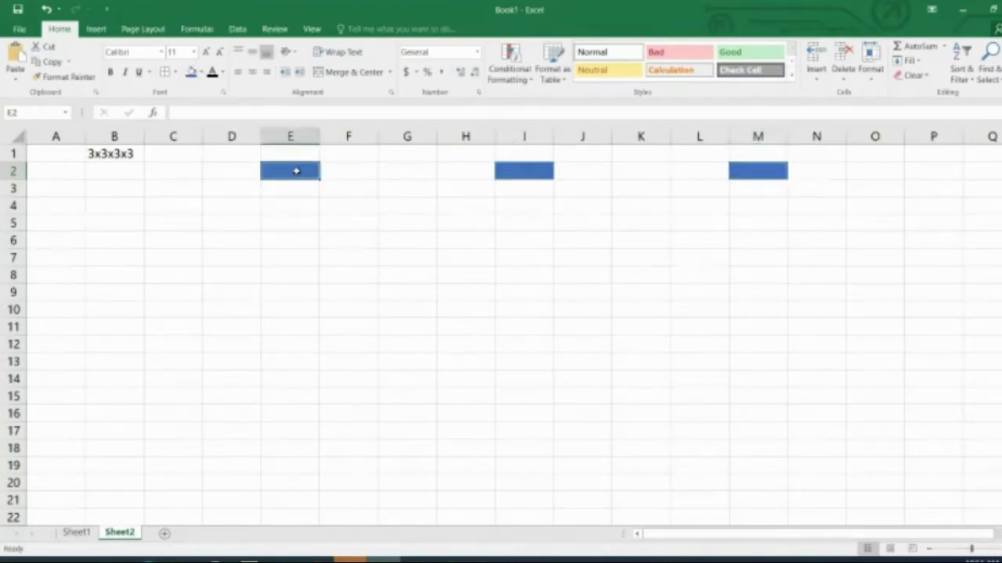
{"action": "left_click", "coordinate": [223, 72]}
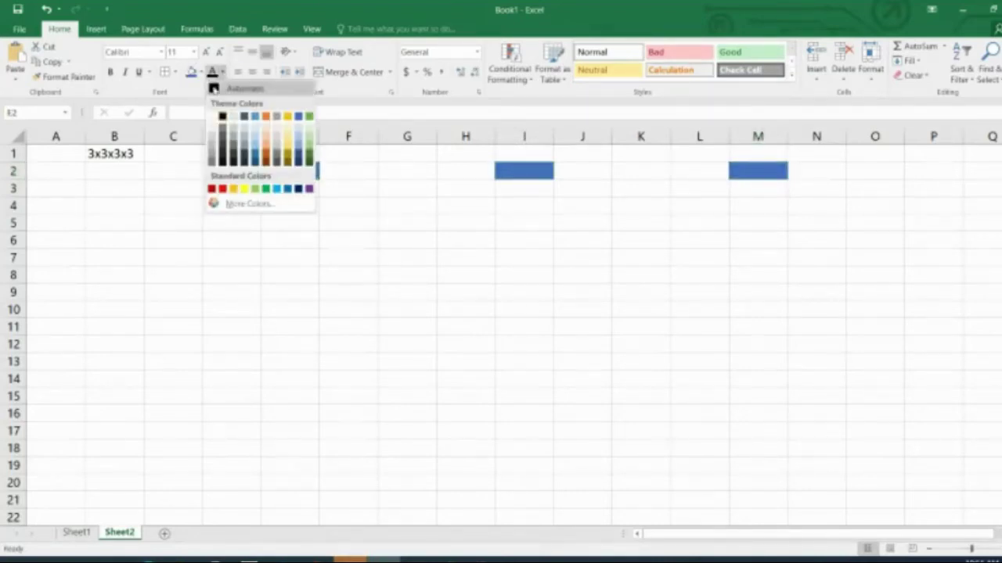
{"action": "left_click", "coordinate": [212, 122]}
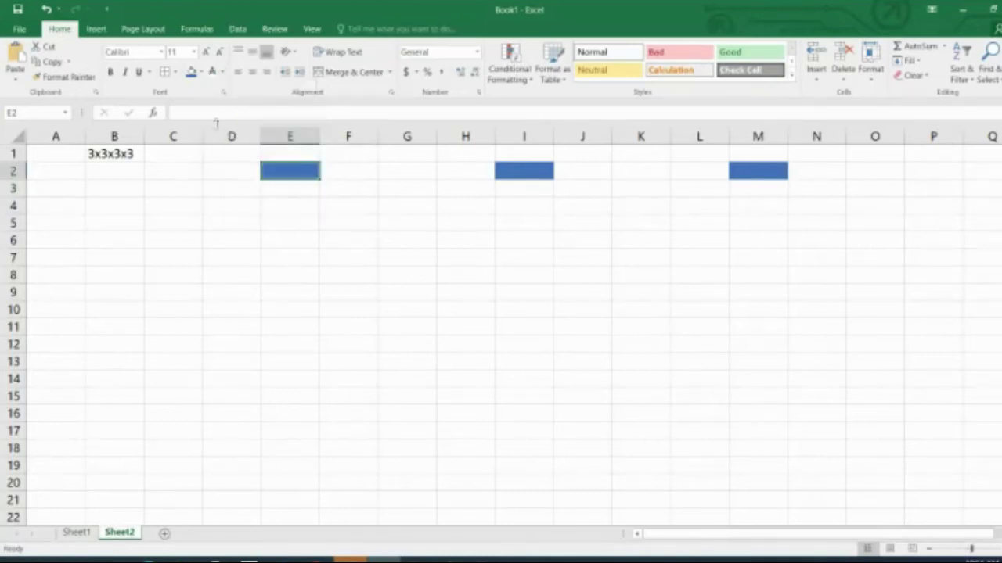
{"action": "type", "text": "0"}
{"action": "key", "text": "Right"}
{"action": "key", "text": "Right"}
{"action": "key", "text": "Right"}
{"action": "key", "text": "Right"}
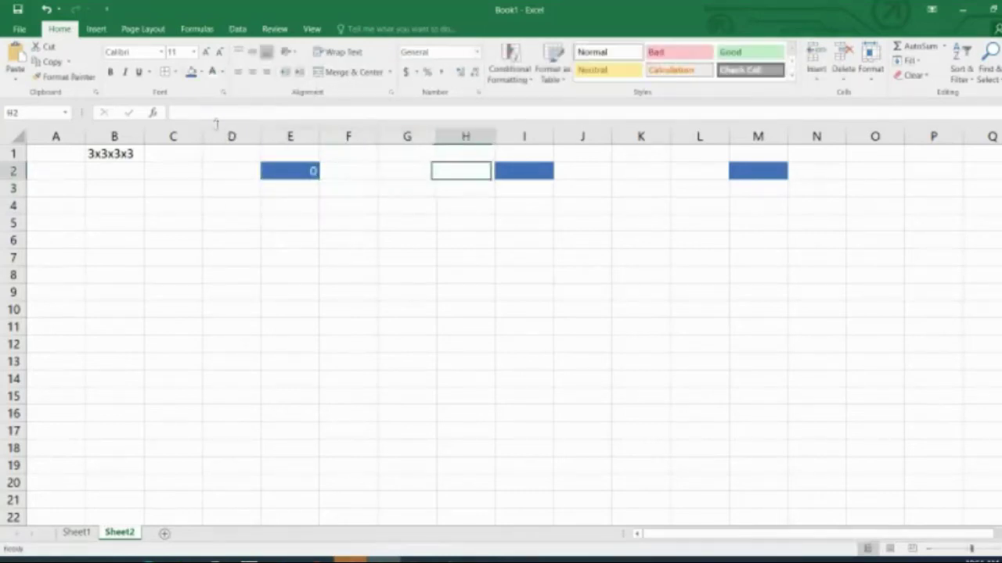
- Enter 1 in cell I2 and 2 in cell M2
{"action": "type", "text": "1"}
{"action": "key", "text": "Right"}
{"action": "key", "text": "Right"}
{"action": "key", "text": "Right"}
{"action": "key", "text": "Right"}
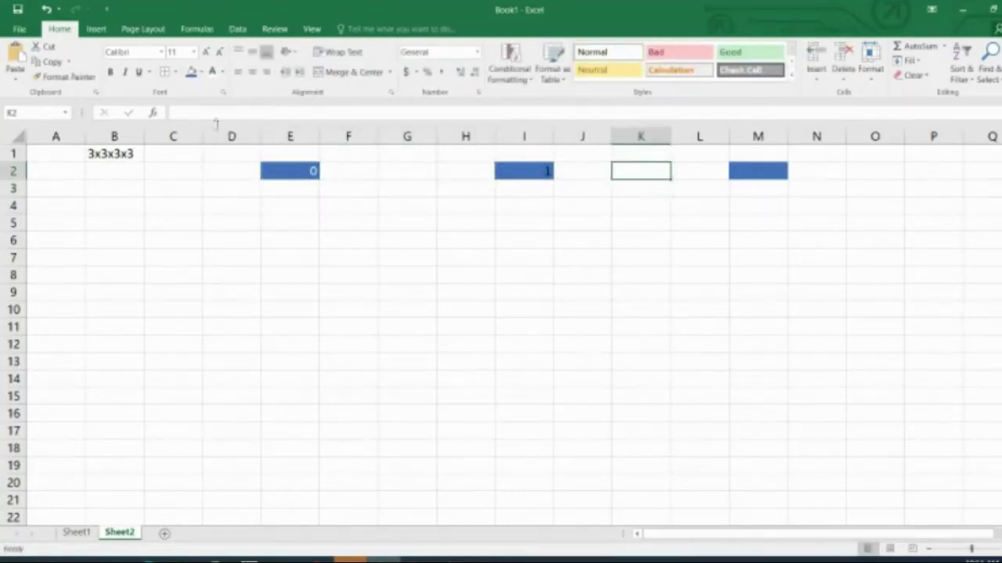
{"action": "type", "text": "2"}
- Set the font color of cells I2 through M2 to white
{"action": "key", "text": "shift+Left"}
{"action": "key", "text": "shift+Left"}
{"action": "key", "text": "shift+Left"}
{"action": "key", "text": "shift+Left"}
{"action": "key", "text": "shift+Left"}
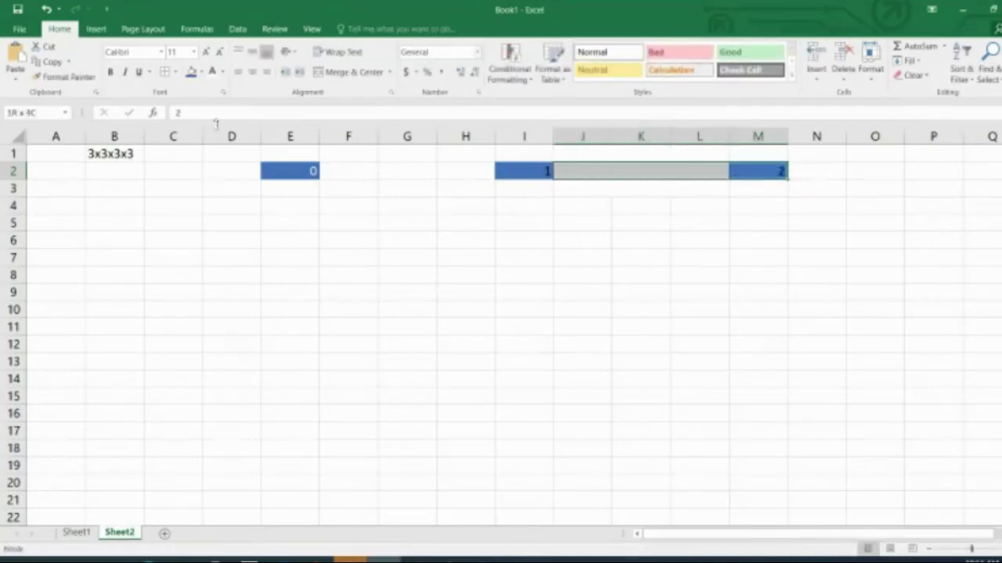
{"action": "key", "text": "shift+Right"}
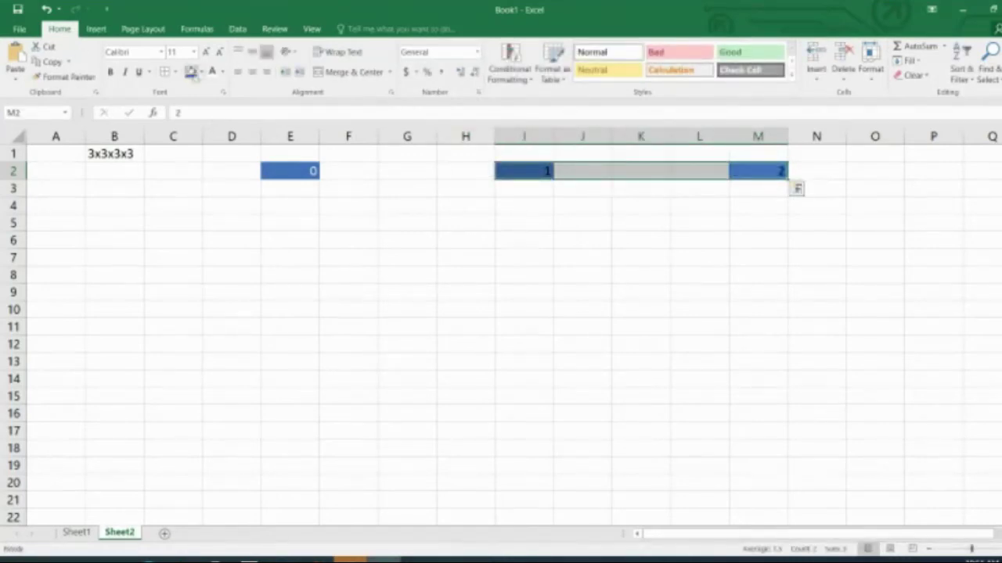
{"action": "left_click", "coordinate": [468, 305]}
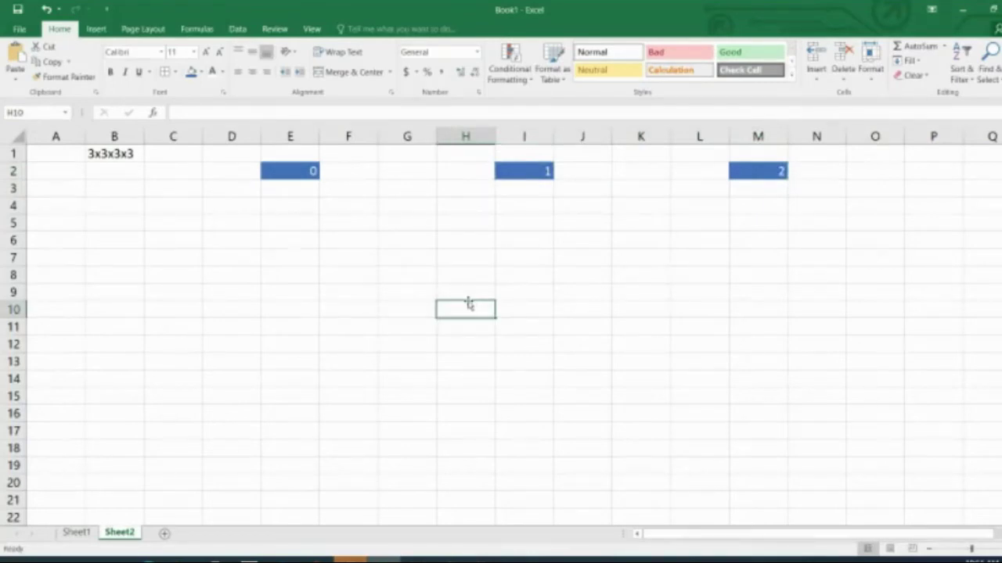
- Fill cells D3 to F3 under the 0 heading with a light green theme color
{"action": "left_click", "coordinate": [107, 157]}
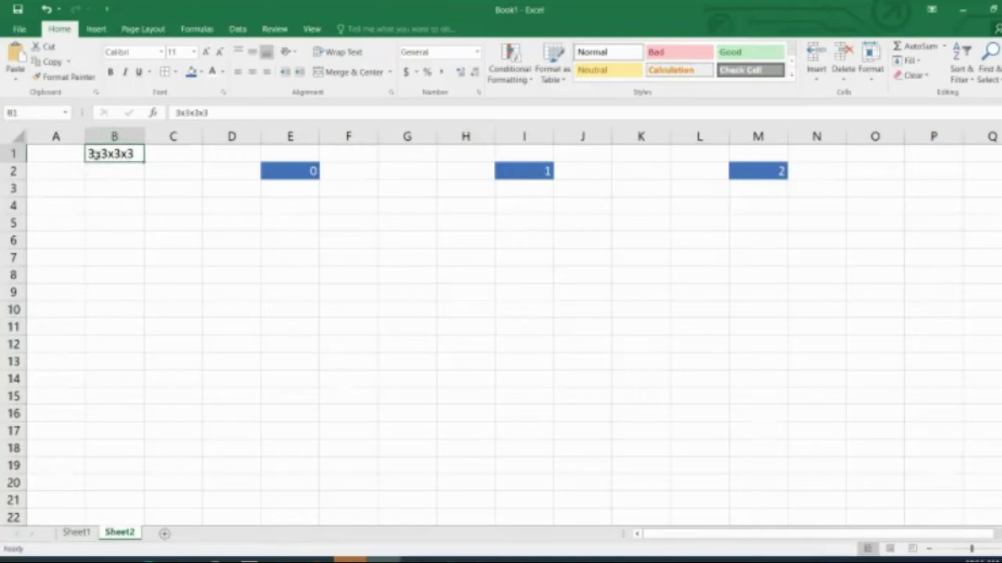
{"action": "left_click", "coordinate": [227, 189]}
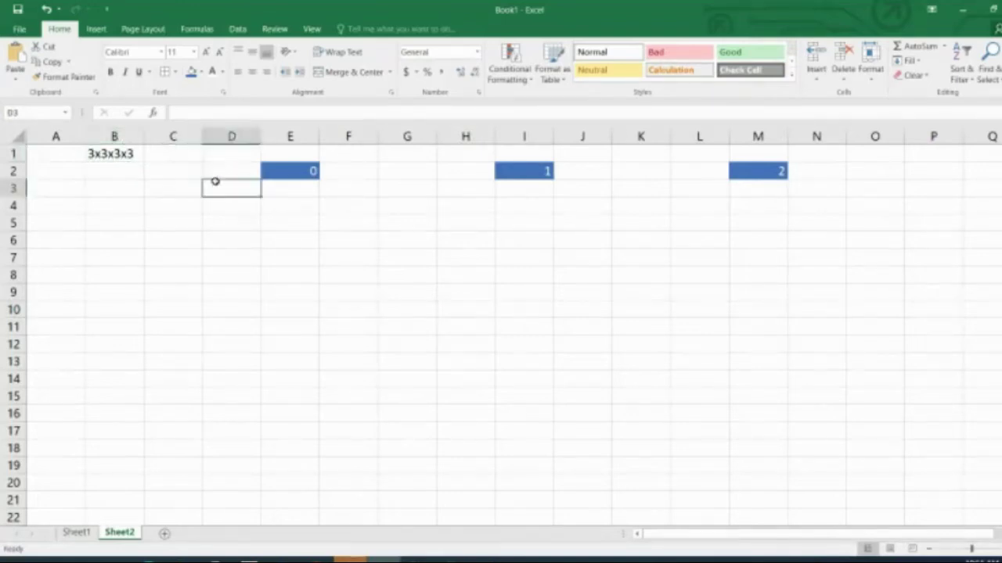
{"action": "left_click_drag", "start_coordinate": [238, 188], "coordinate": [349, 193]}
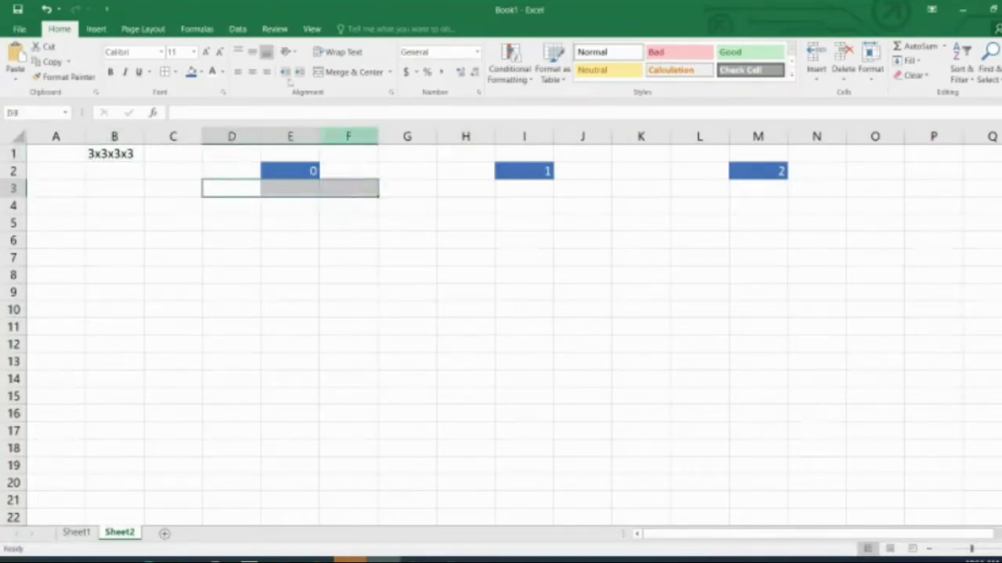
{"action": "left_click", "coordinate": [202, 71]}
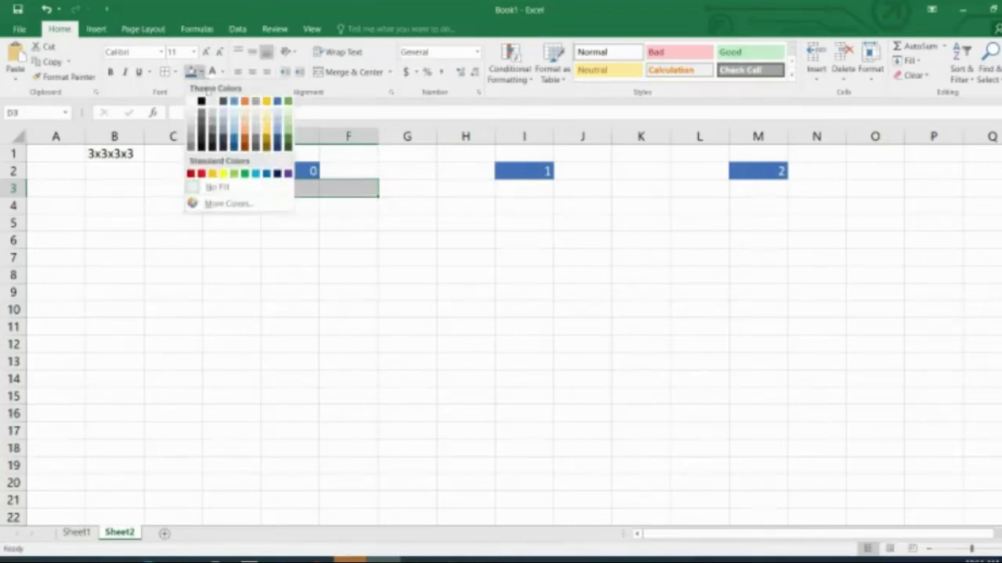
{"action": "left_click", "coordinate": [288, 117]}
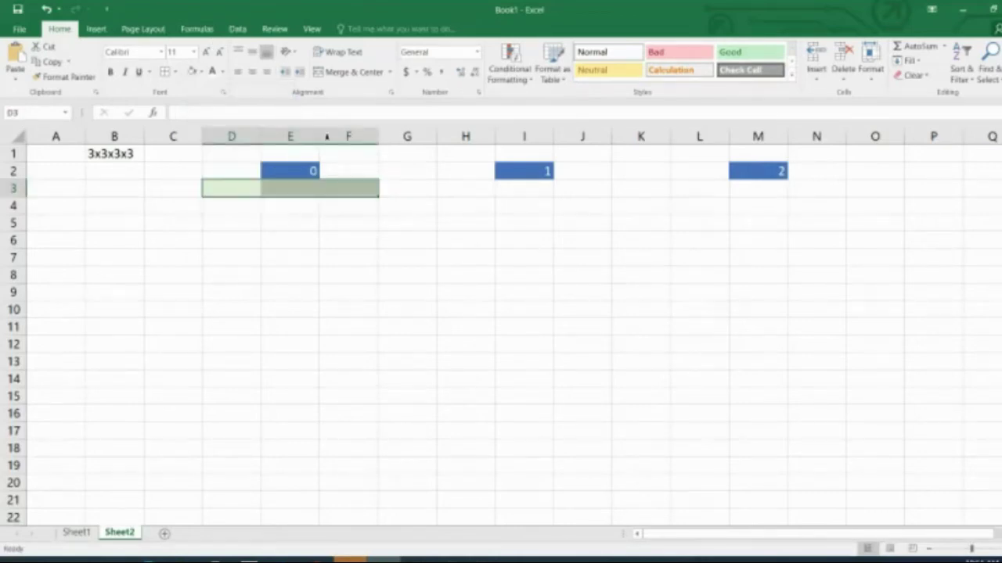
{"action": "left_click_drag", "start_coordinate": [463, 190], "coordinate": [568, 188]}
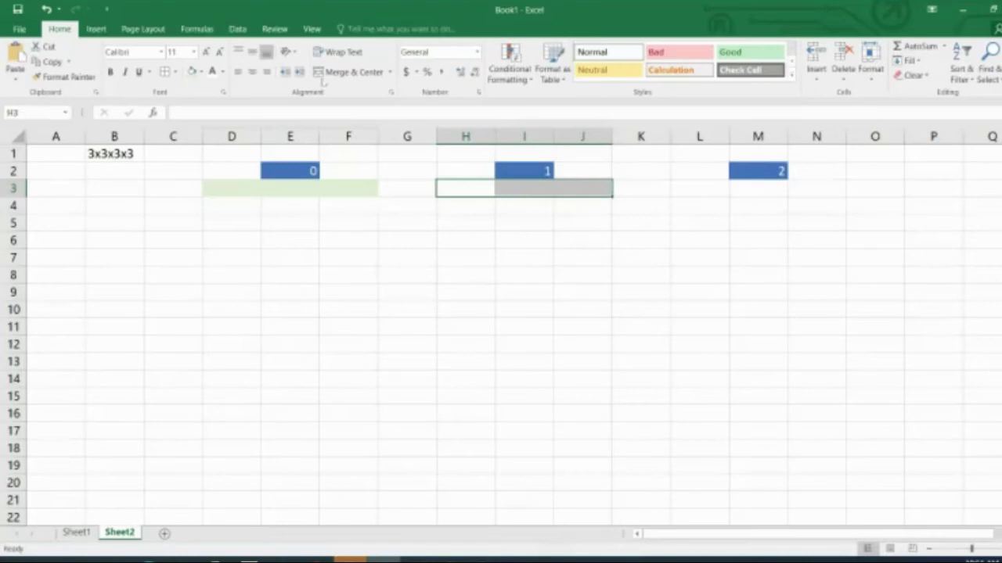
{"action": "left_click", "coordinate": [222, 71]}
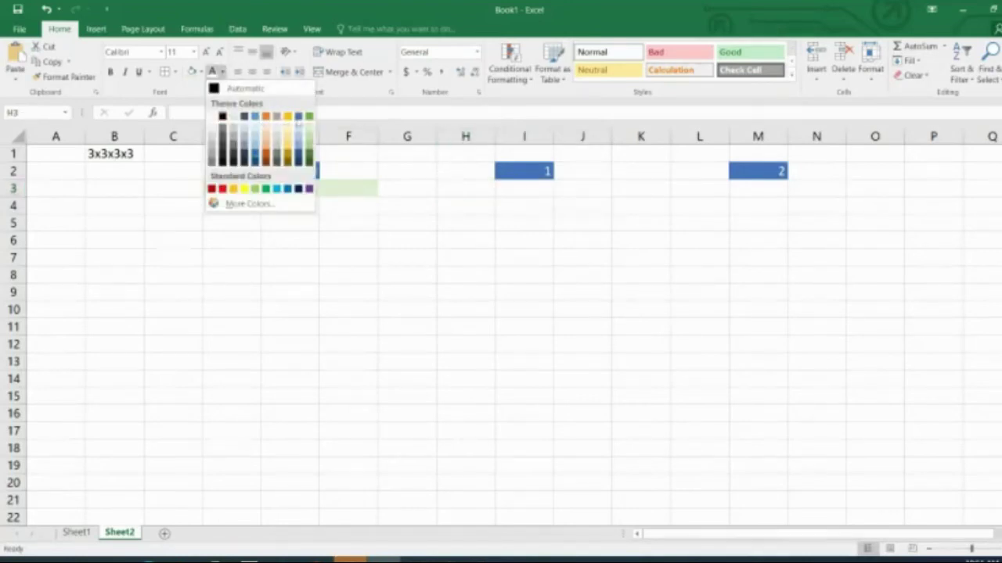
{"action": "left_click", "coordinate": [277, 117]}
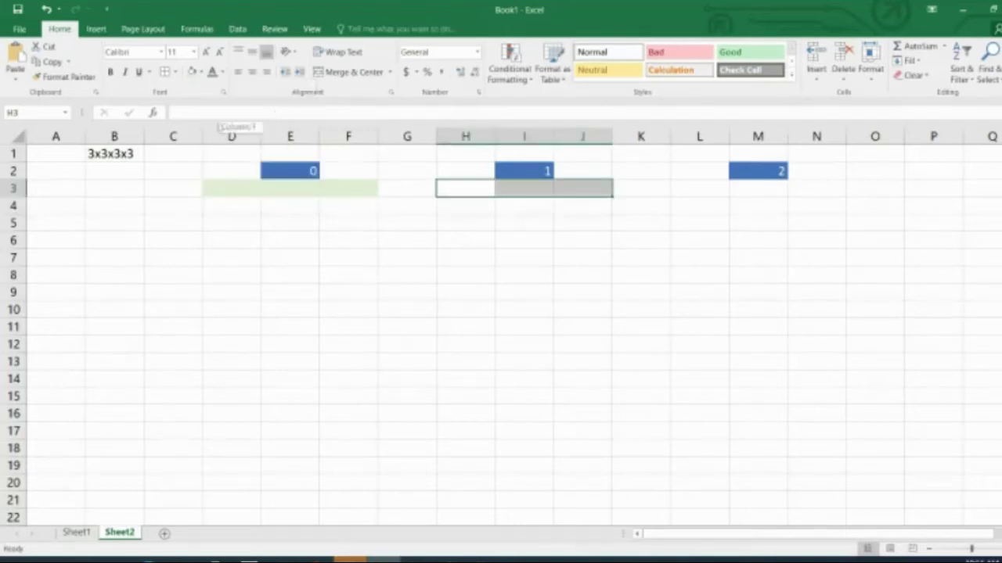
{"action": "left_click", "coordinate": [556, 217]}
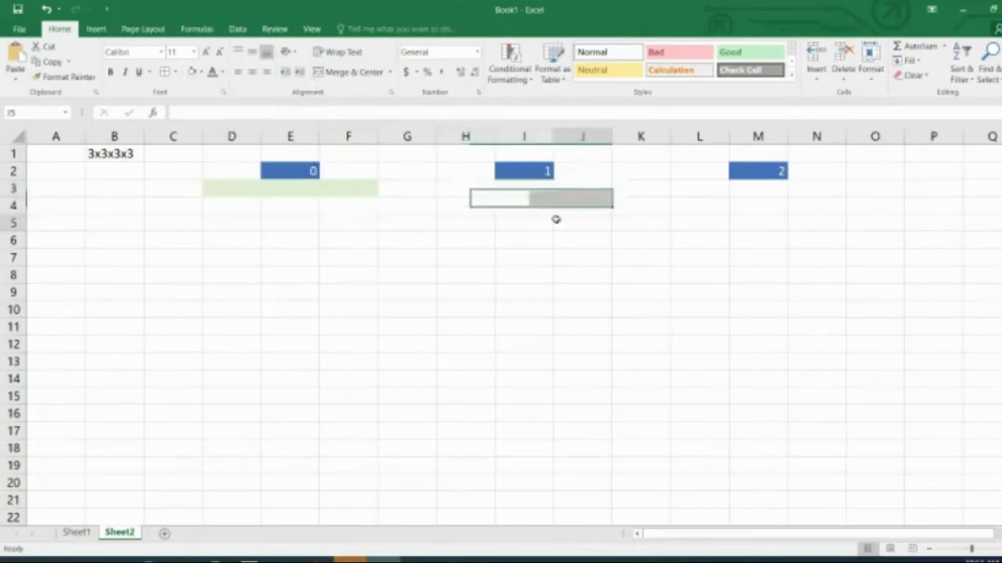
- Fill cells H3 to J3 under the 1 heading with a light blue theme color
{"action": "left_click", "coordinate": [473, 187]}
{"action": "left_click_drag", "start_coordinate": [473, 188], "coordinate": [561, 182]}
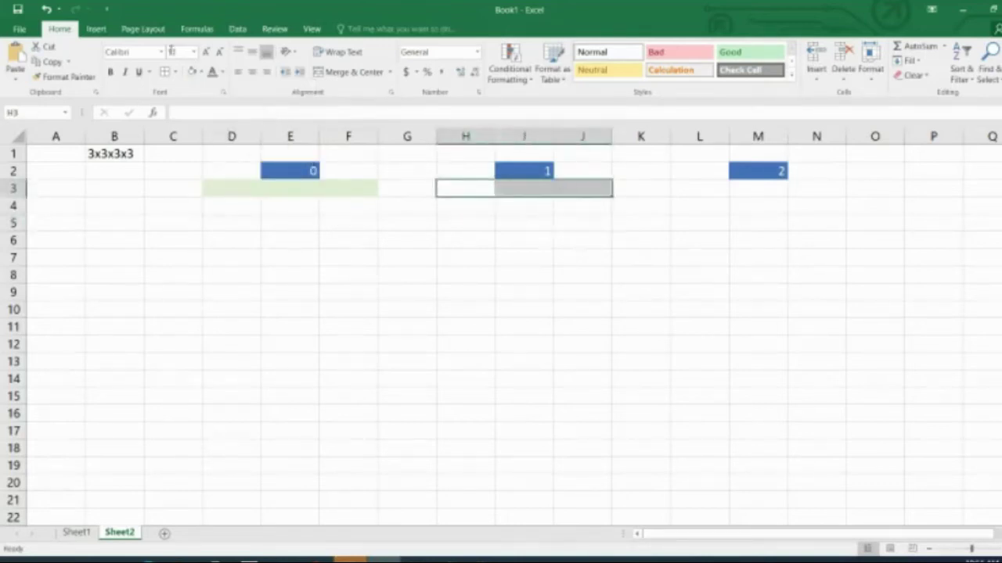
{"action": "left_click", "coordinate": [200, 71]}
{"action": "left_click", "coordinate": [234, 119]}
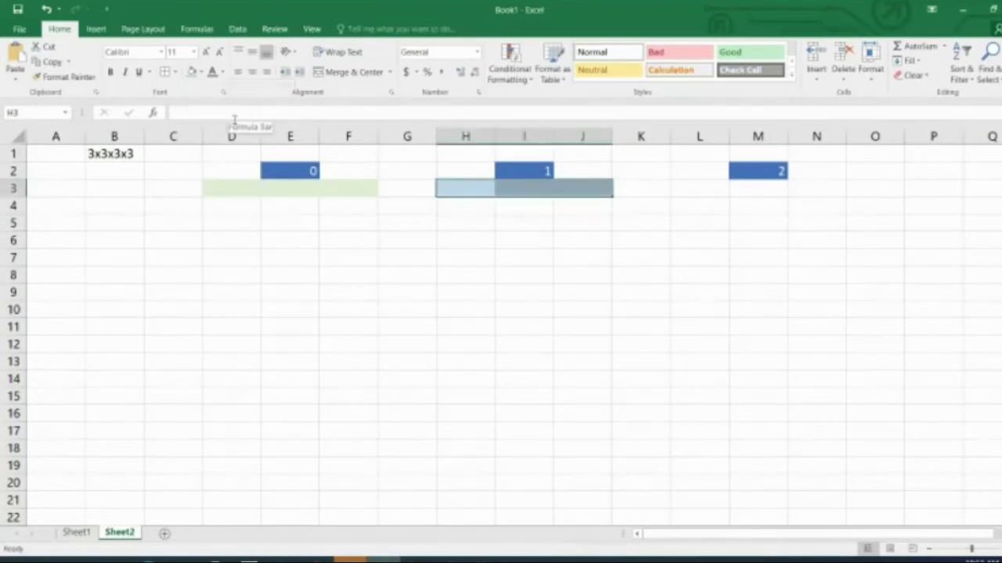
- Fill cells L3 to N3 under the 2 heading with a light yellow theme color
{"action": "left_click_drag", "start_coordinate": [696, 188], "coordinate": [802, 192]}
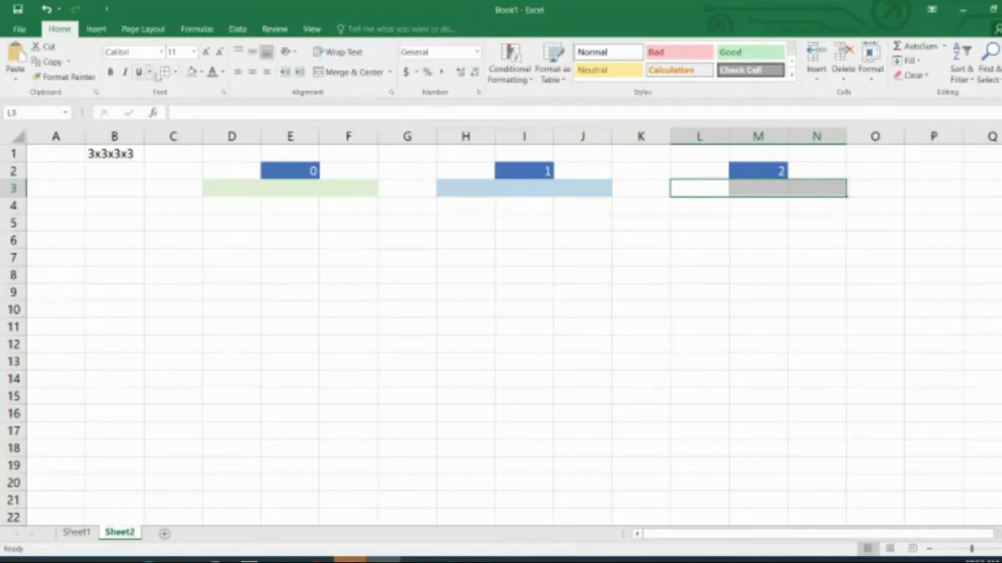
{"action": "left_click", "coordinate": [200, 73]}
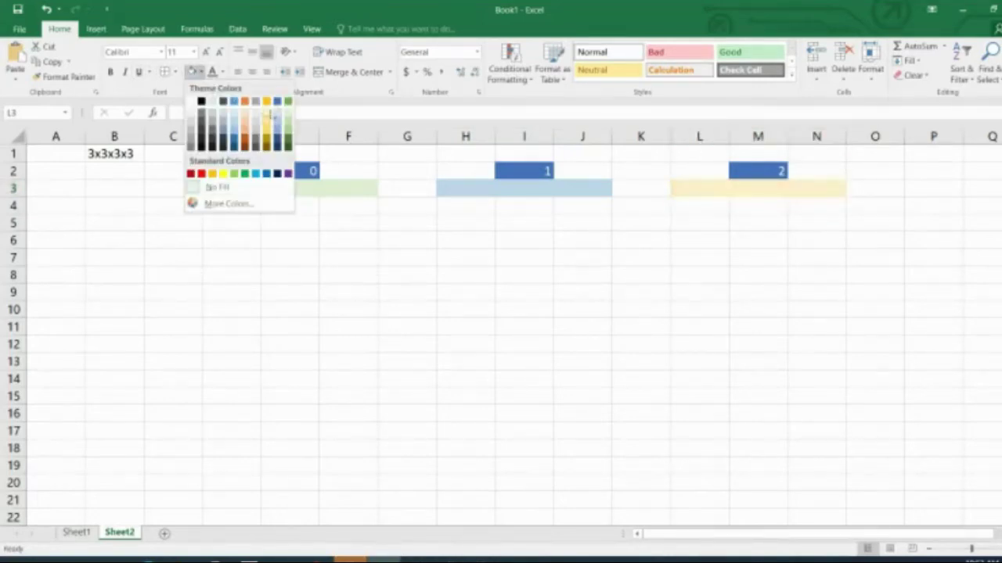
{"action": "left_click", "coordinate": [269, 121]}
{"action": "left_click", "coordinate": [460, 276]}
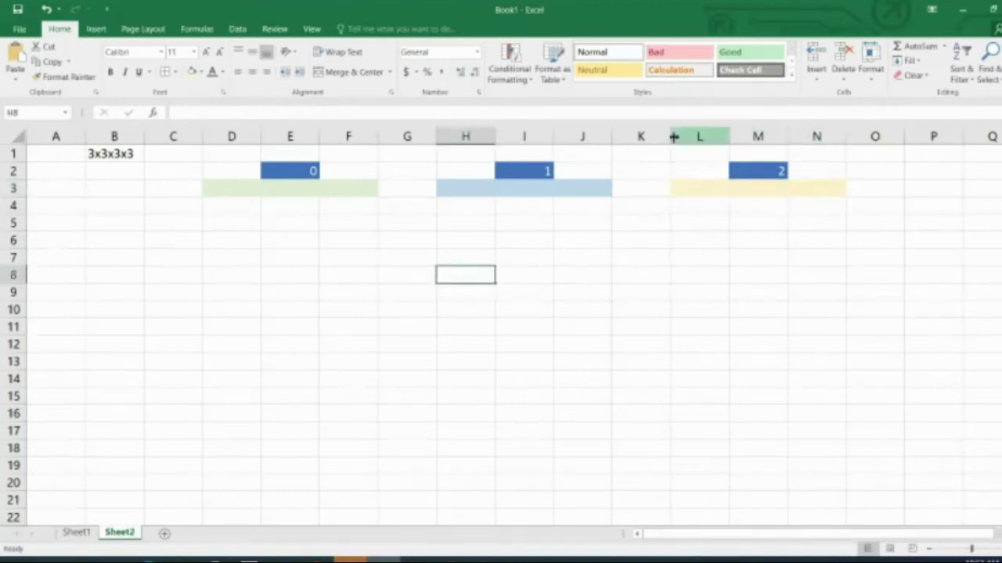
- Insert two new columns at column K, between the blue and yellow blocks
{"action": "left_click", "coordinate": [640, 134]}
{"action": "right_click", "coordinate": [640, 133]}
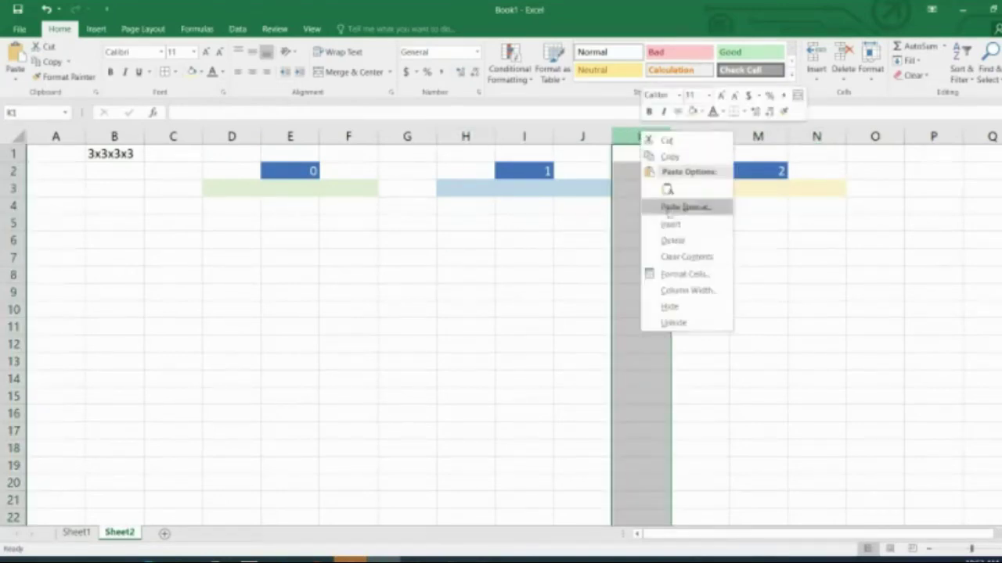
{"action": "left_click", "coordinate": [675, 225]}
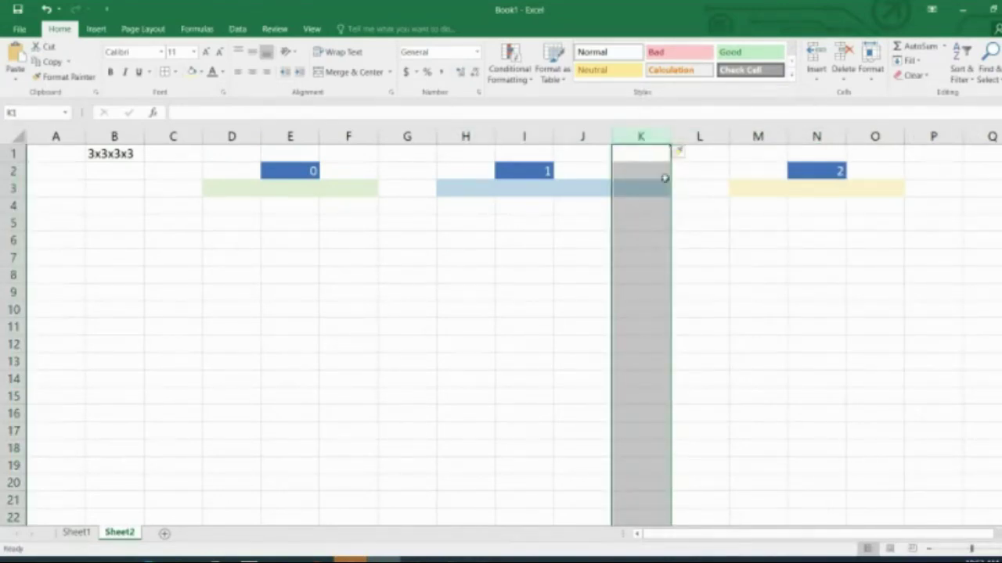
{"action": "right_click", "coordinate": [642, 136]}
{"action": "left_click", "coordinate": [678, 226]}
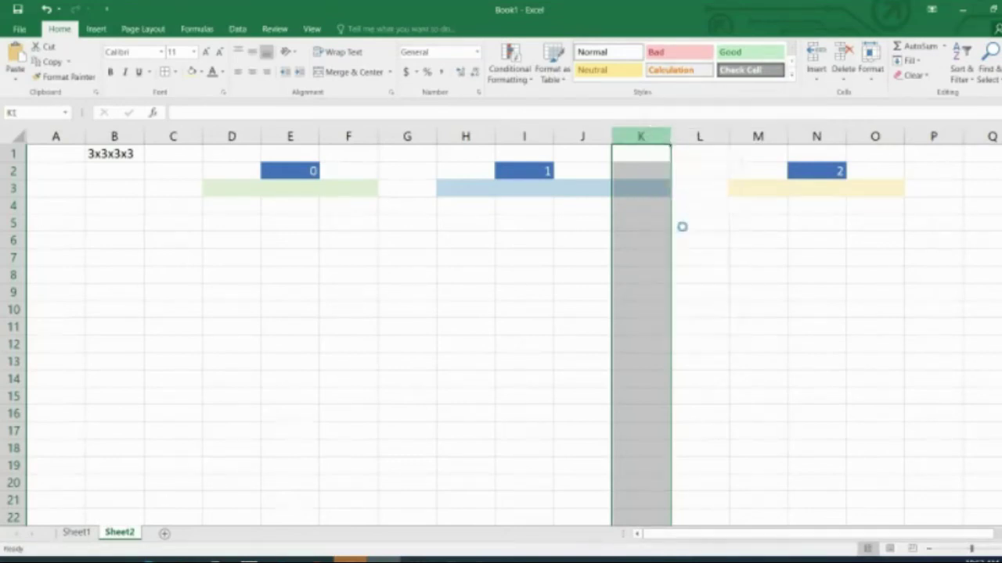
- Insert two new columns at column G, between the green and blue blocks
{"action": "left_click", "coordinate": [409, 136]}
{"action": "right_click", "coordinate": [407, 138]}
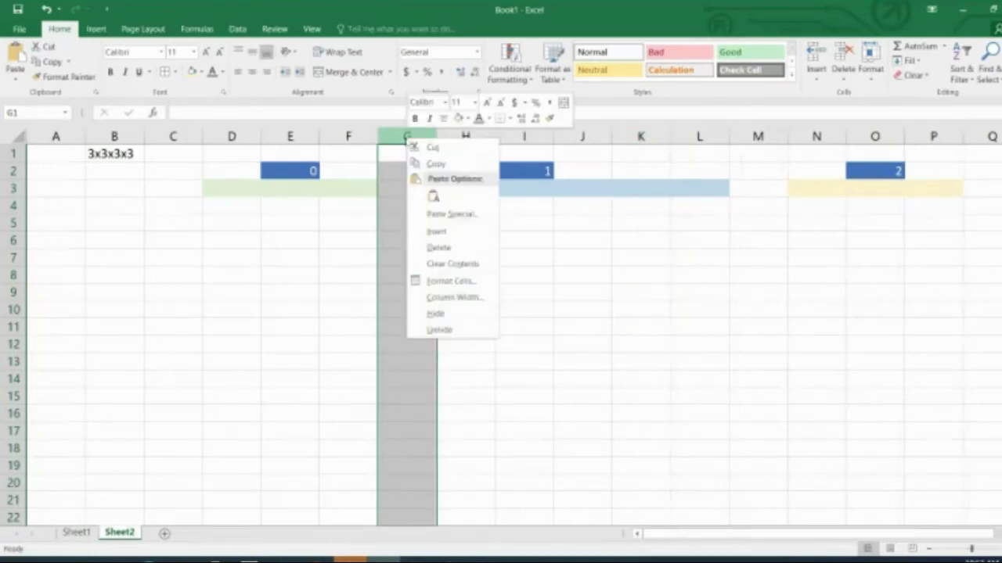
{"action": "left_click", "coordinate": [436, 231]}
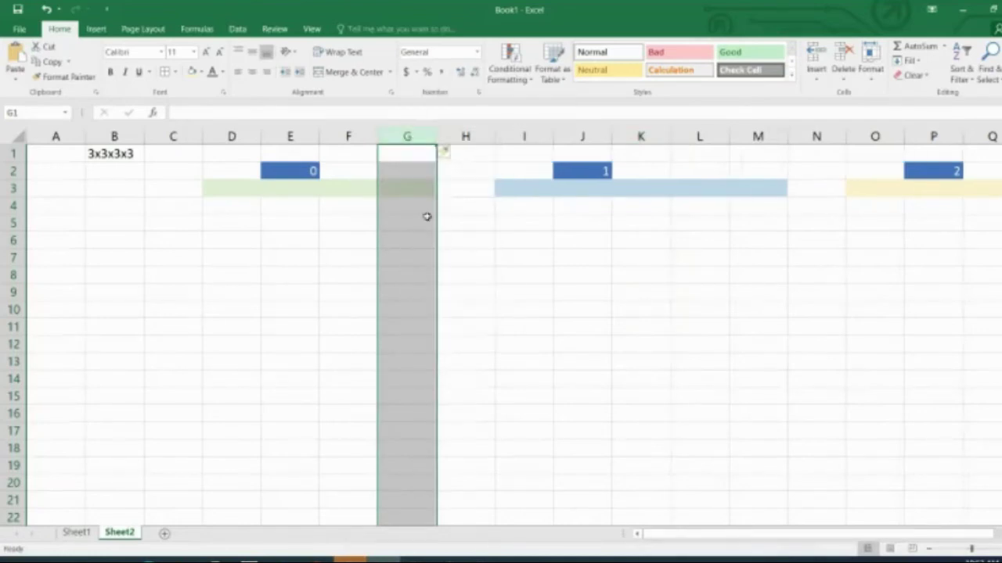
{"action": "right_click", "coordinate": [406, 137]}
{"action": "left_click", "coordinate": [432, 230]}
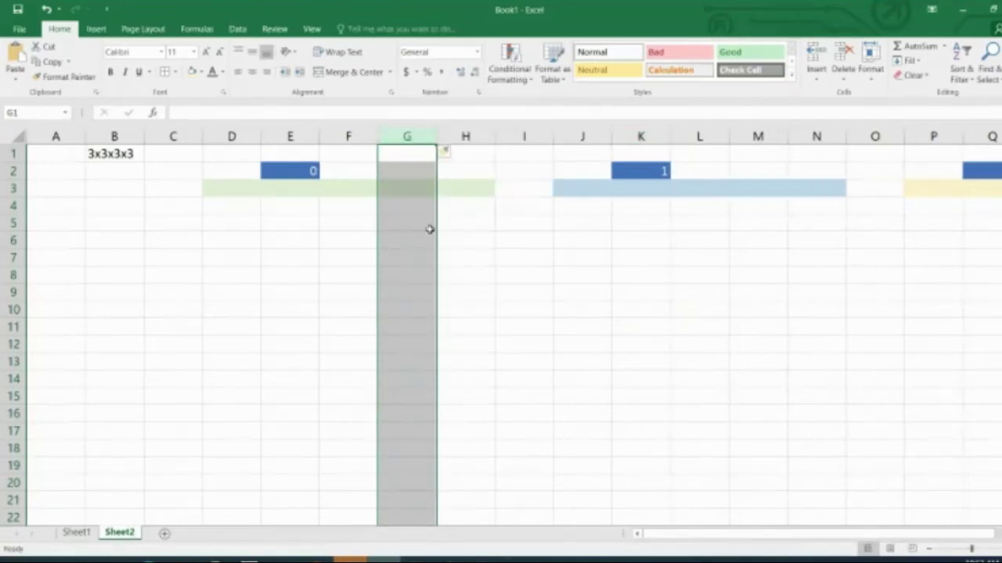
{"action": "left_click", "coordinate": [620, 228]}
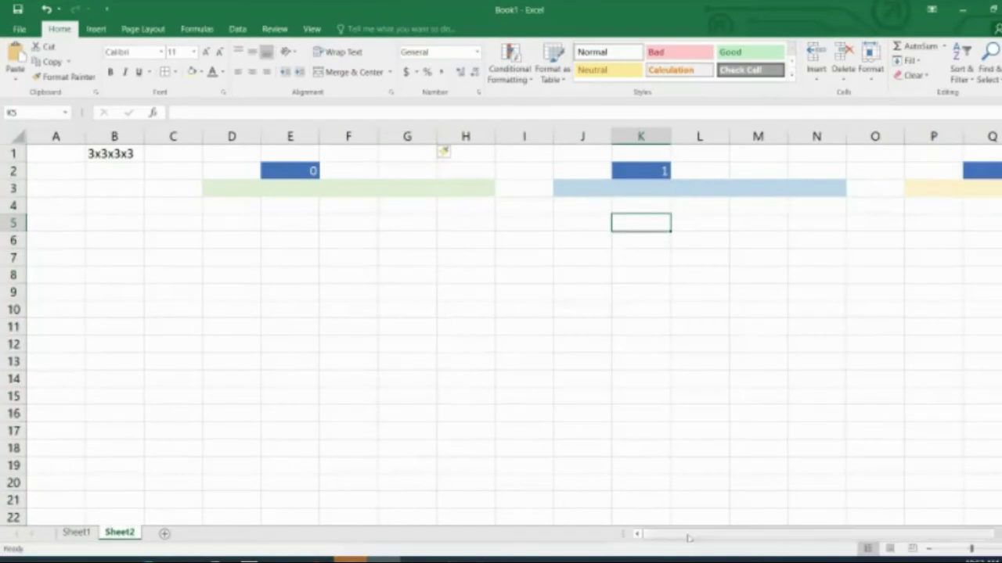
- Remove the green fill from the inserted cells G3 and H3
{"action": "left_click_drag", "start_coordinate": [708, 539], "coordinate": [743, 504]}
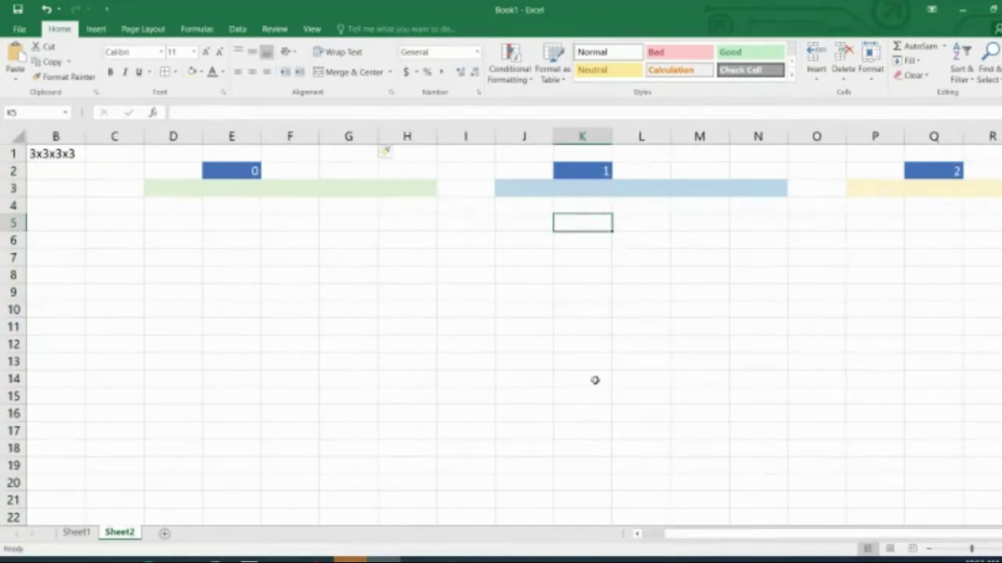
{"action": "left_click", "coordinate": [703, 190]}
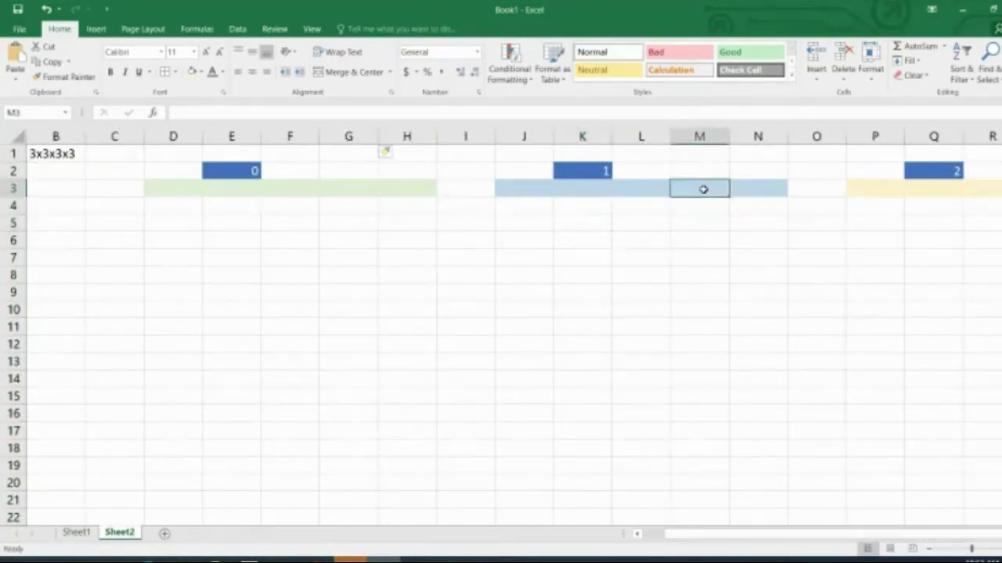
{"action": "left_click_drag", "start_coordinate": [349, 189], "coordinate": [407, 189]}
{"action": "left_click", "coordinate": [201, 72]}
{"action": "left_click", "coordinate": [221, 186]}
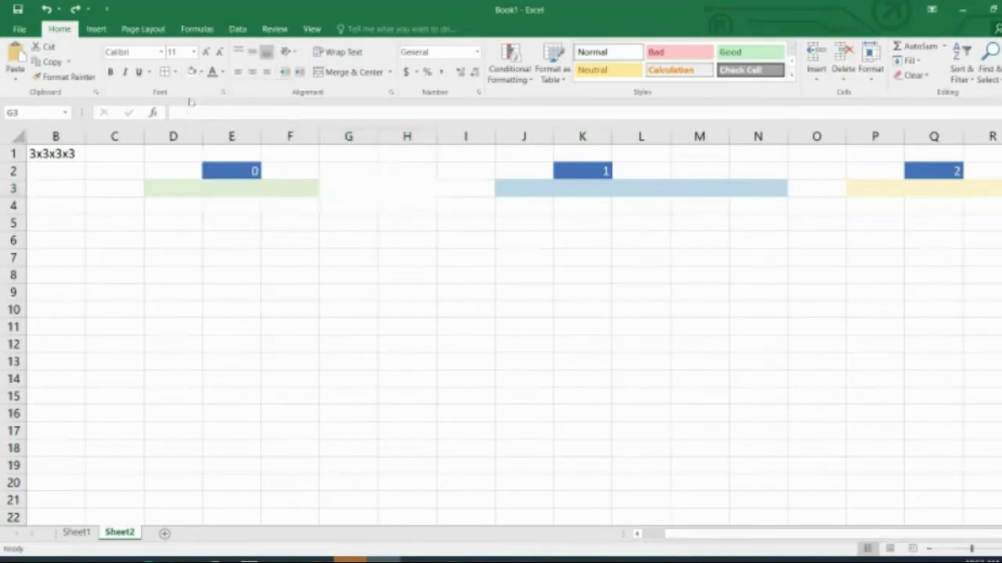
- Remove the blue fill from cells M3 and N3
{"action": "left_click", "coordinate": [995, 193]}
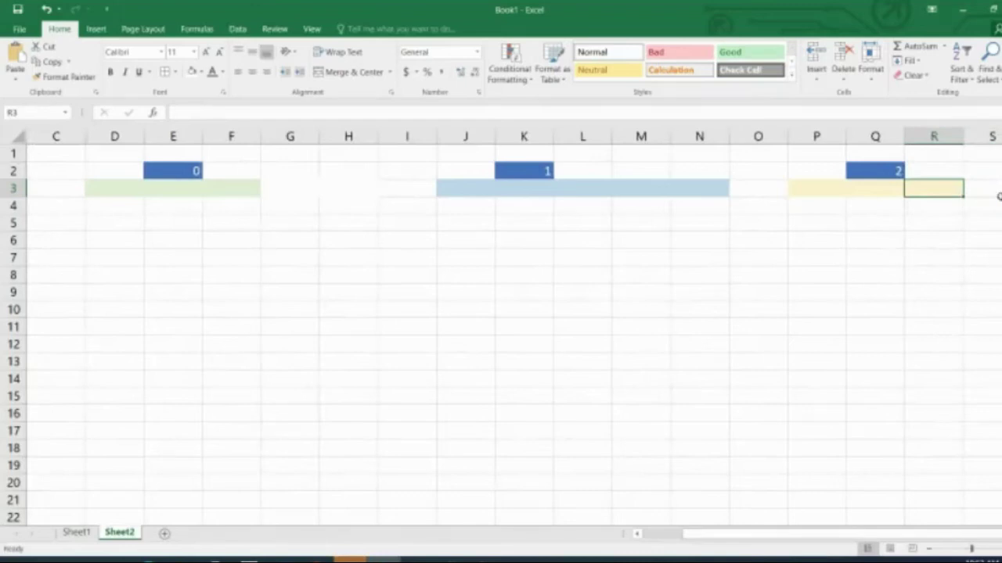
{"action": "left_click_drag", "start_coordinate": [649, 195], "coordinate": [695, 190]}
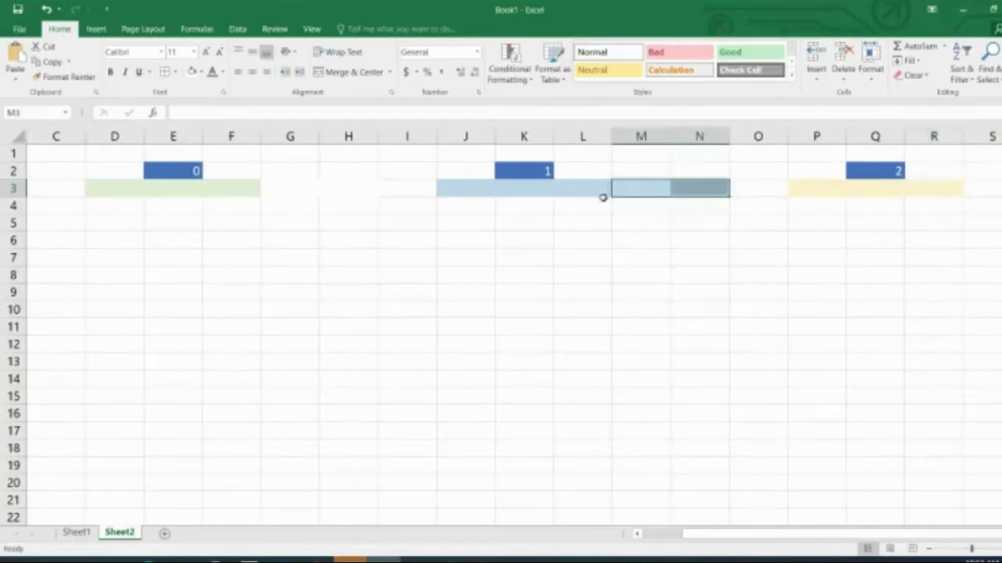
{"action": "left_click", "coordinate": [191, 71]}
{"action": "left_click_drag", "start_coordinate": [547, 292], "coordinate": [548, 274]}
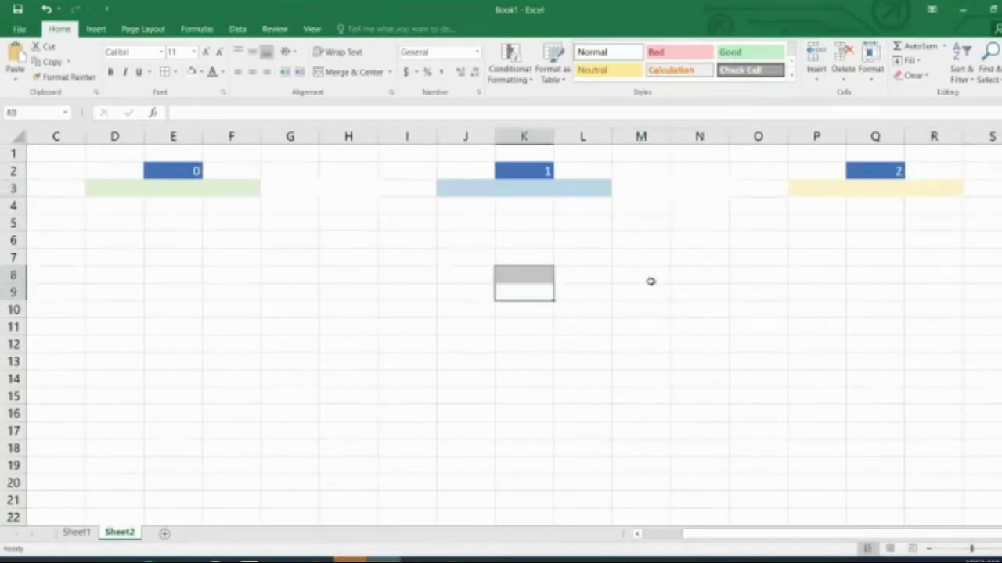
{"action": "left_click_drag", "start_coordinate": [306, 189], "coordinate": [350, 189]}
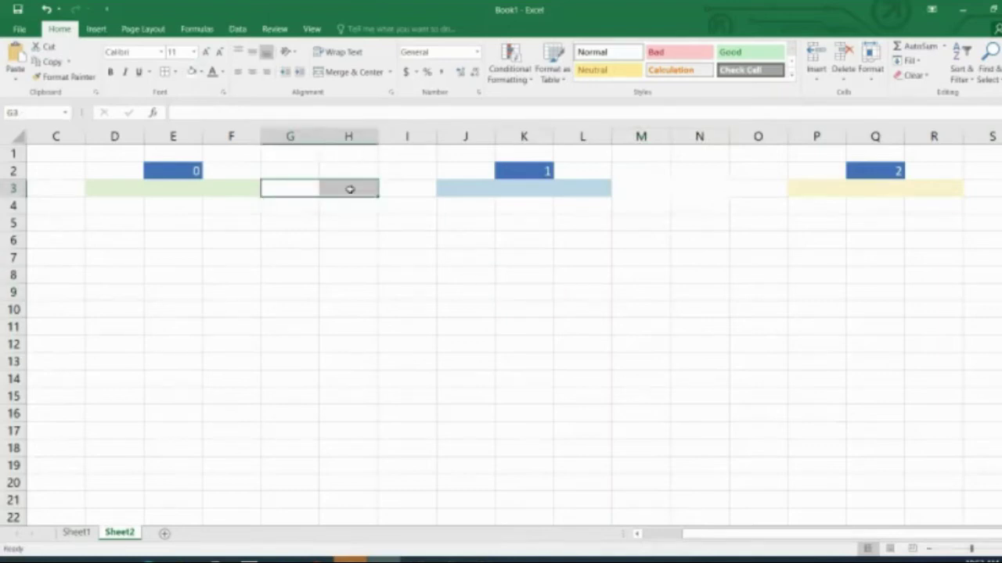
{"action": "left_click", "coordinate": [346, 239]}
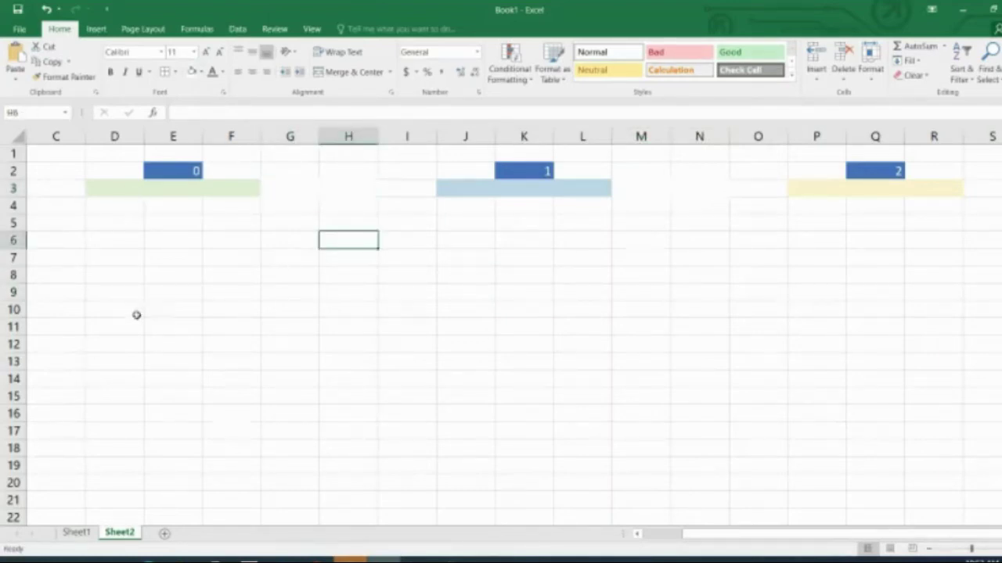
{"action": "left_click_drag", "start_coordinate": [726, 532], "coordinate": [661, 540]}
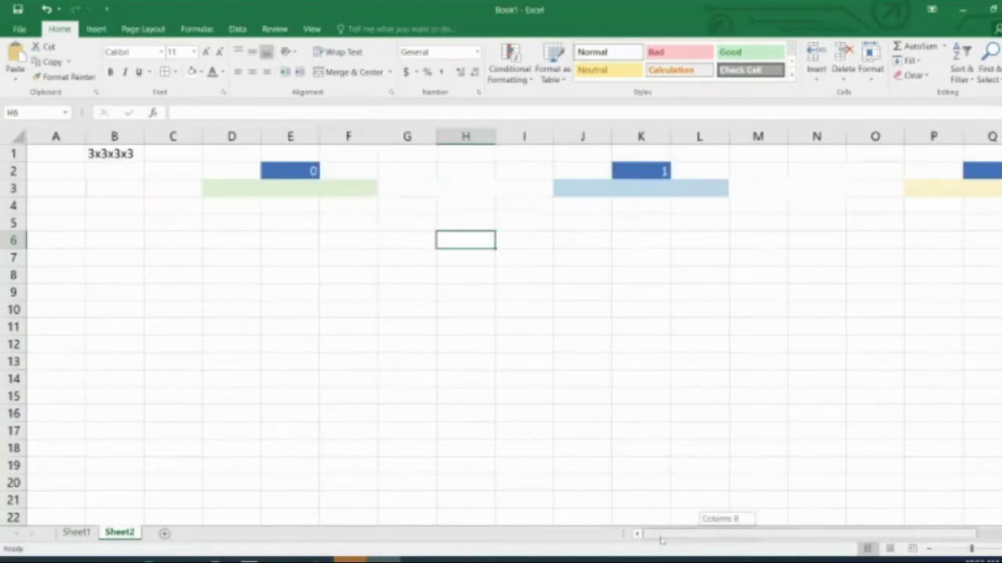
{"action": "left_click", "coordinate": [121, 157]}
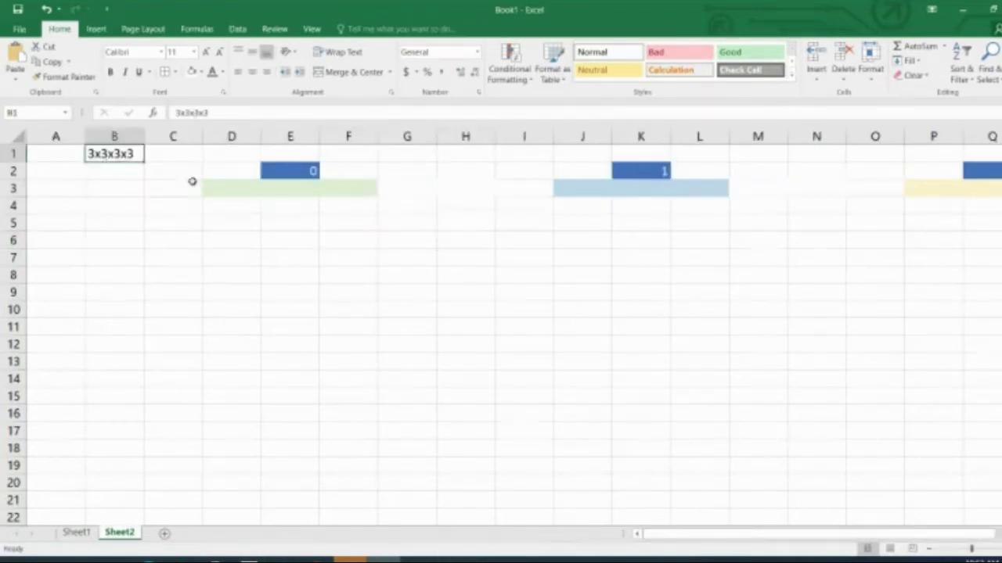
- Enter the indices 0, 1 and 2 in the green cells D3, E3 and F3
{"action": "left_click", "coordinate": [232, 189]}
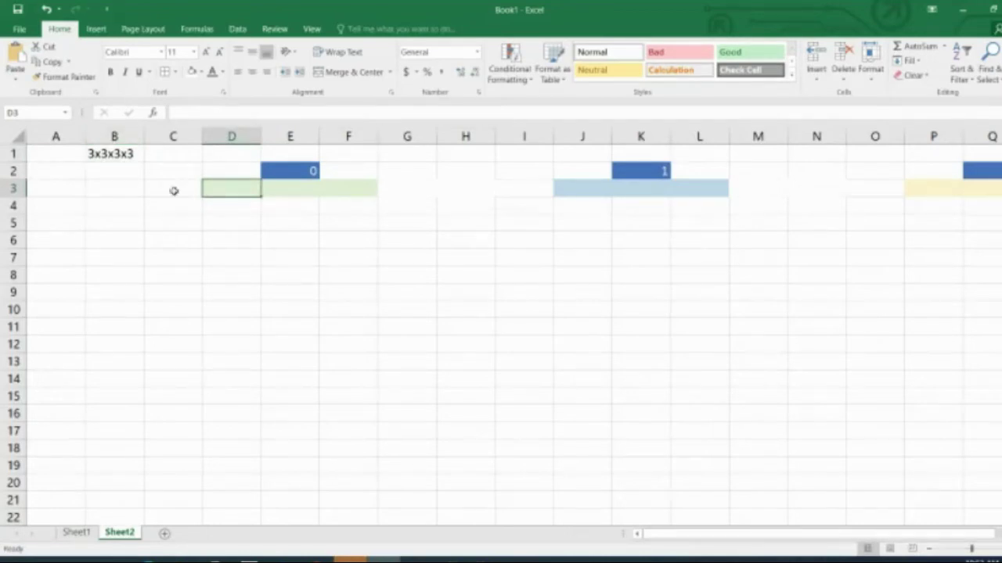
{"action": "type", "text": "0"}
{"action": "key", "text": "Tab"}
{"action": "type", "text": "1"}
{"action": "key", "text": "Tab"}
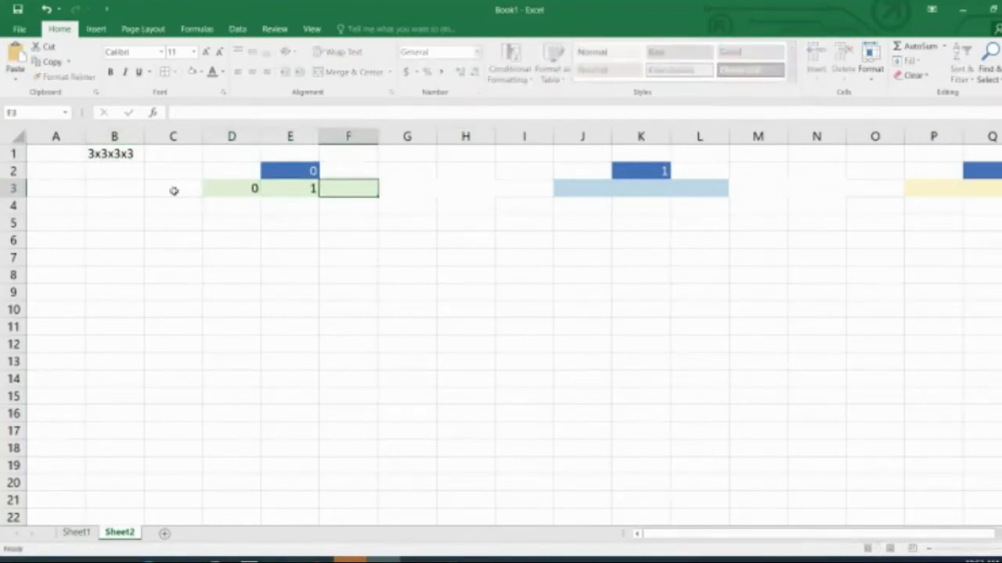
{"action": "type", "text": "2"}
{"action": "key", "text": "Tab"}
- Enter the indices 0, 1 and 2 in the light blue cells J3, K3 and L3
{"action": "key", "text": "Tab"}
{"action": "key", "text": "Tab"}
{"action": "key", "text": "Tab"}
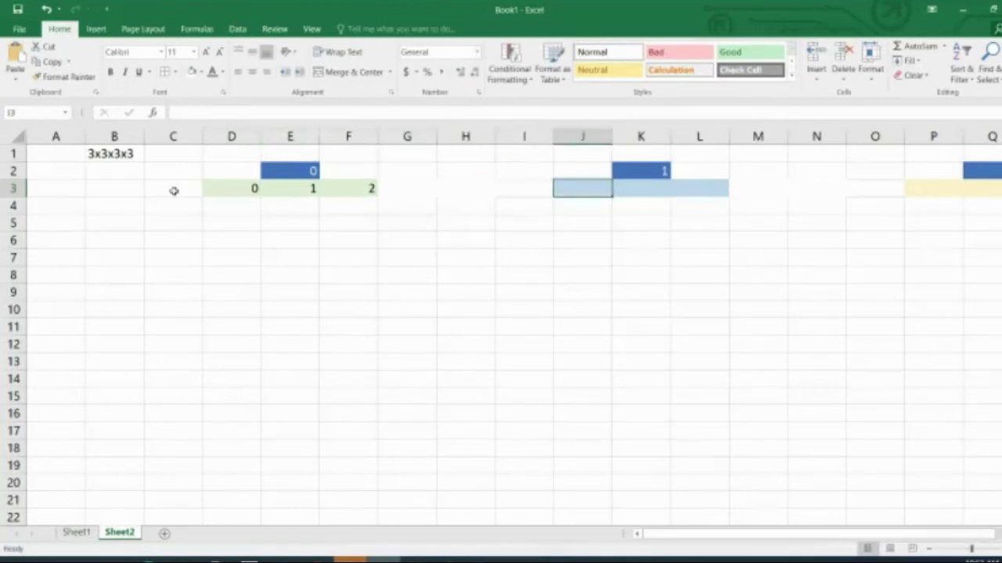
{"action": "type", "text": "0"}
{"action": "key", "text": "Tab"}
{"action": "type", "text": "1"}
{"action": "key", "text": "Tab"}
{"action": "type", "text": "2"}
{"action": "key", "text": "Tab"}
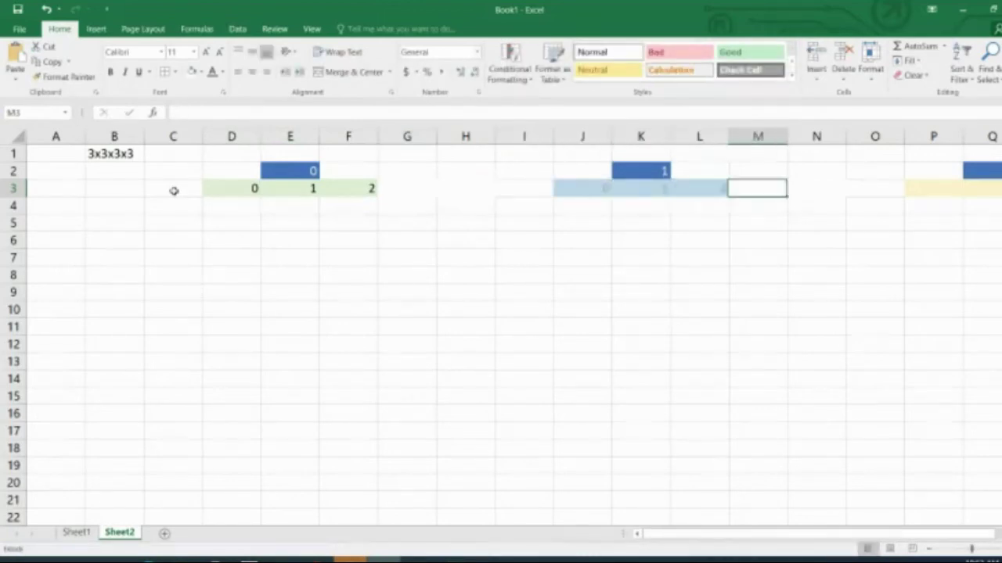
- Enter the indices 0, 1 and 2 in the yellow cells P3, Q3 and R3
{"action": "key", "text": "Tab"}
{"action": "key", "text": "Tab"}
{"action": "key", "text": "Tab"}
{"action": "type", "text": "0"}
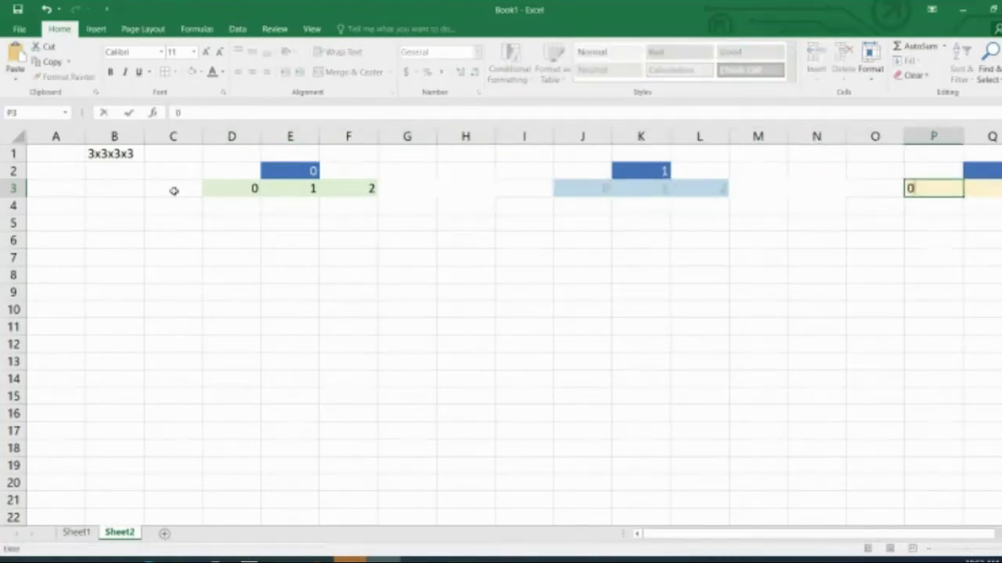
{"action": "key", "text": "Tab"}
{"action": "type", "text": "1"}
{"action": "key", "text": "Tab"}
{"action": "type", "text": "2"}
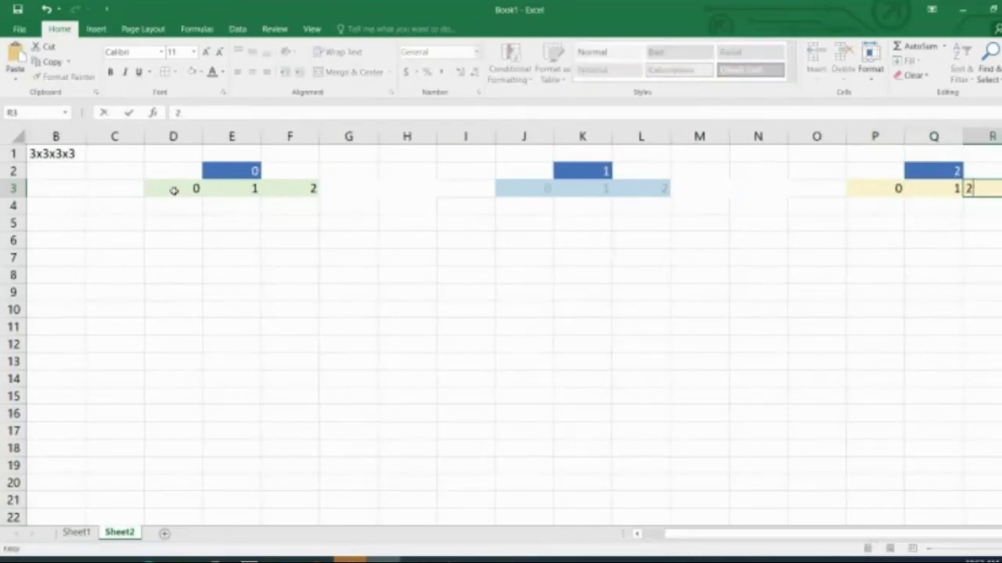
{"action": "key", "text": "Tab"}
{"action": "key", "text": "Home"}
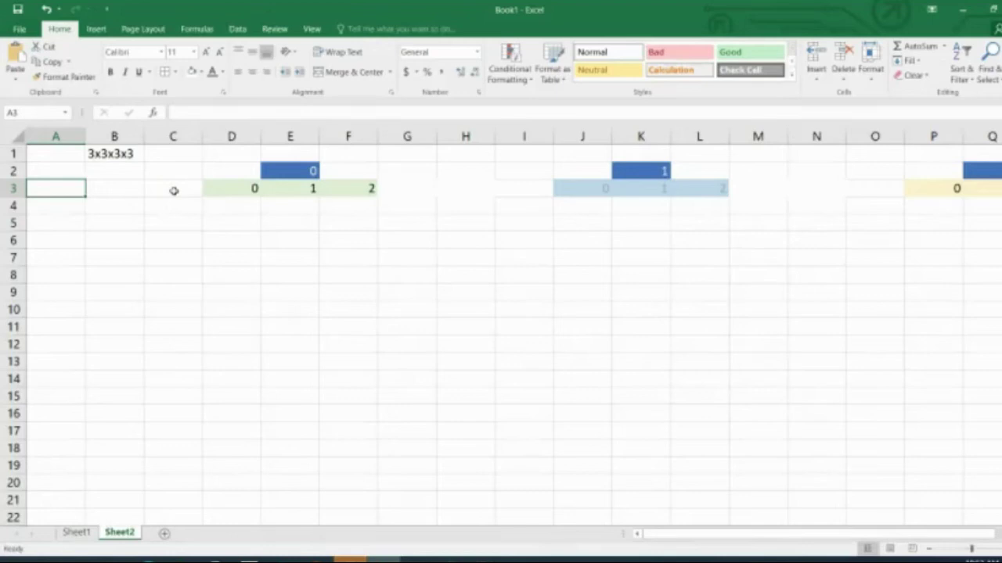
{"action": "left_click", "coordinate": [217, 271]}
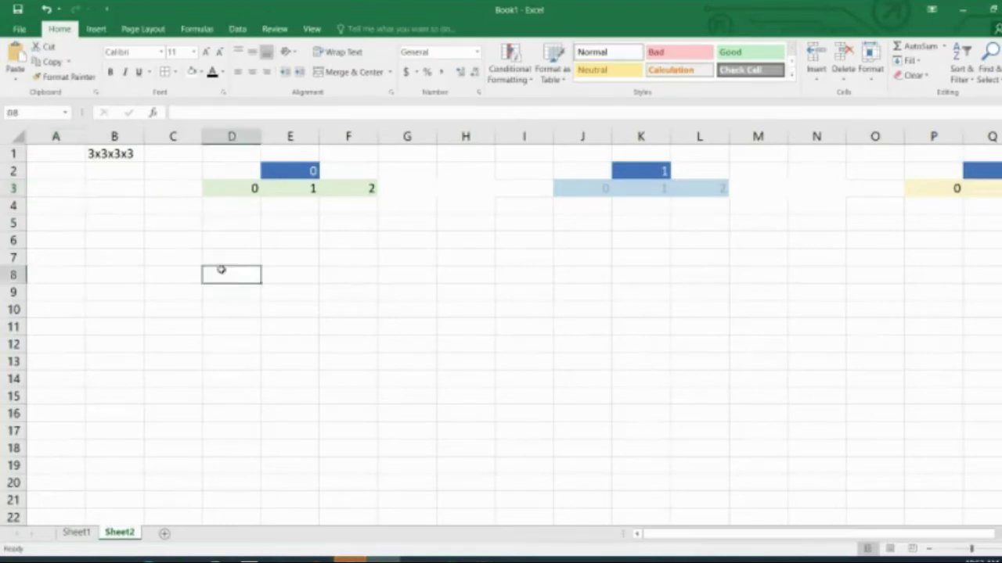
{"action": "left_click", "coordinate": [120, 154]}
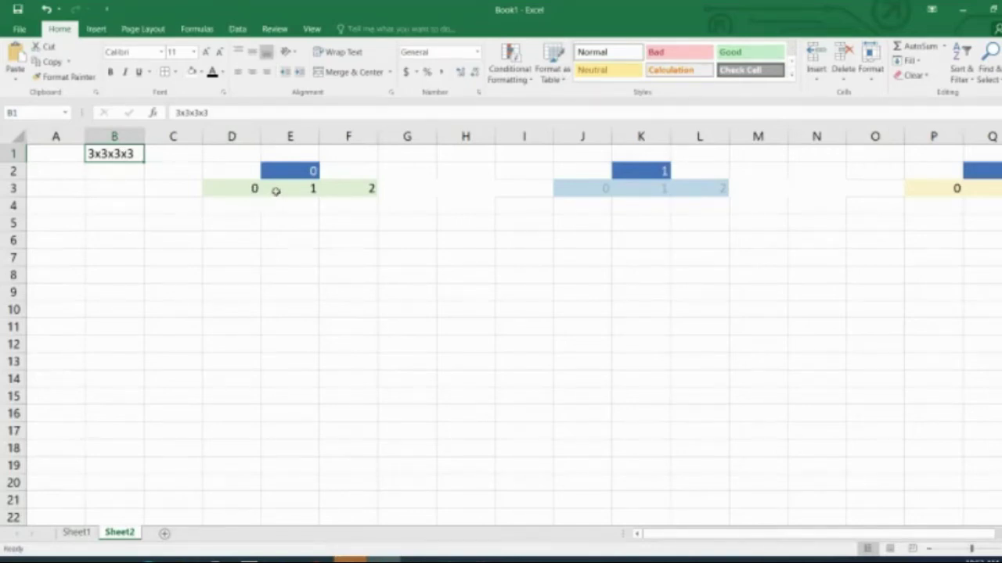
{"action": "left_click", "coordinate": [251, 188]}
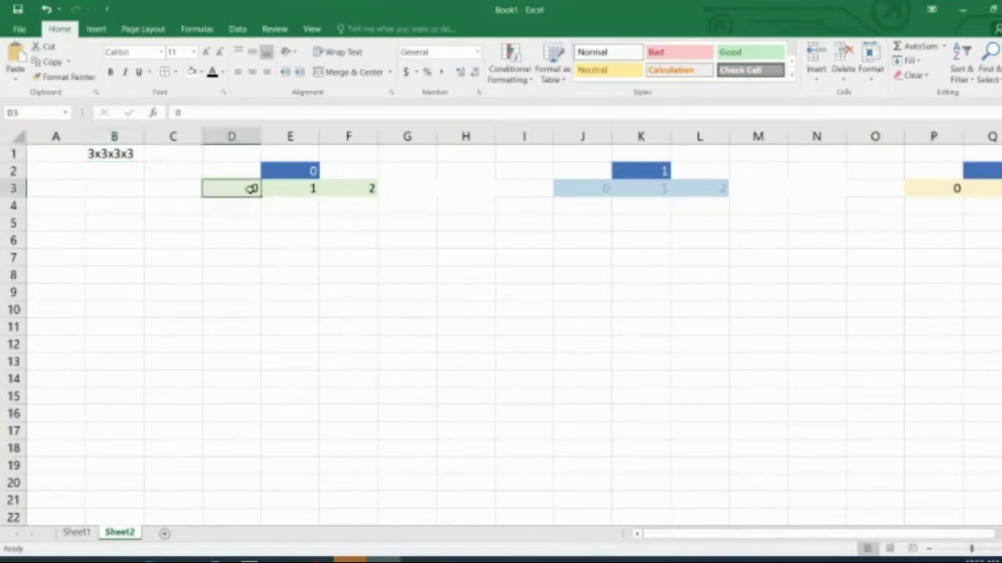
{"action": "left_click", "coordinate": [318, 188]}
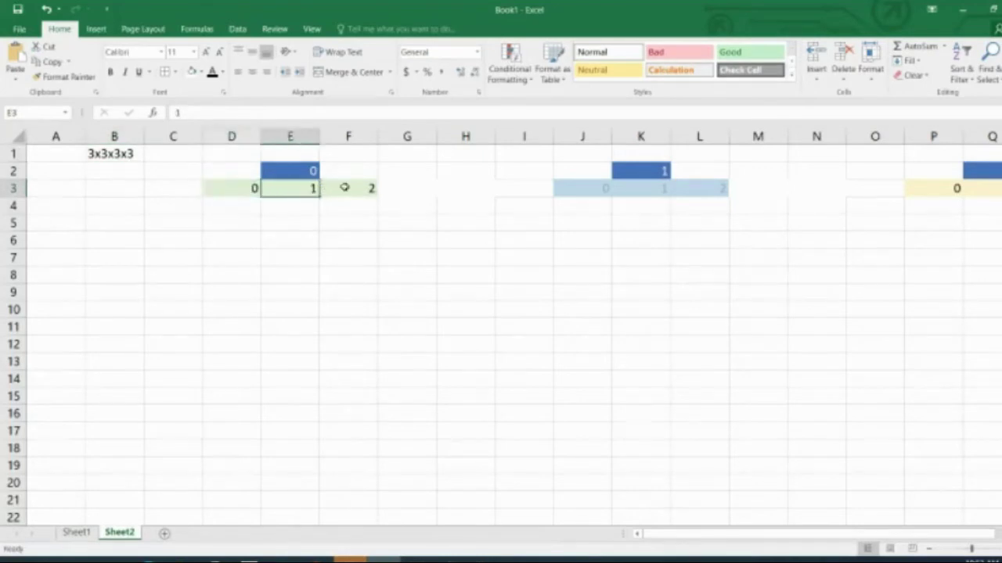
{"action": "left_click", "coordinate": [352, 191]}
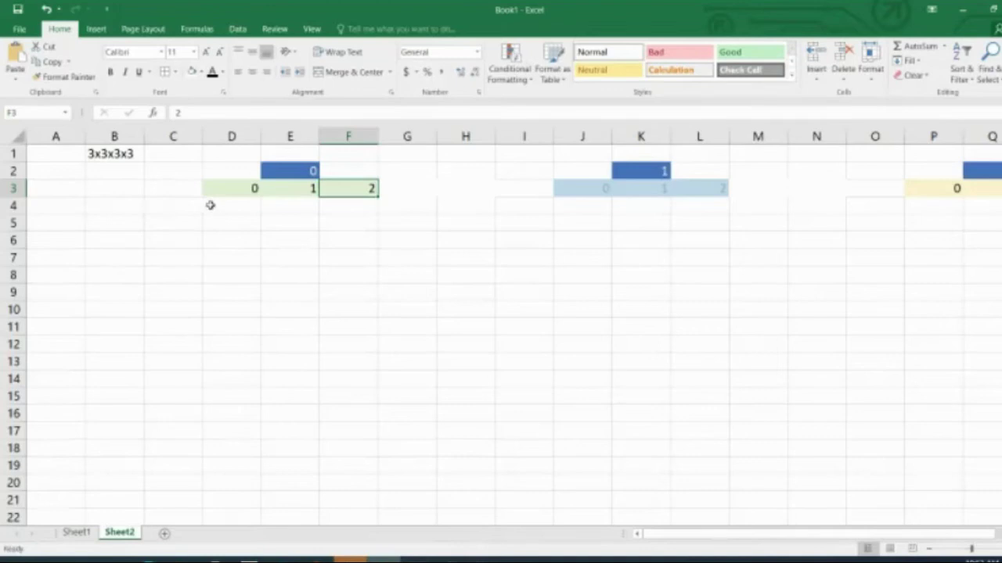
{"action": "left_click", "coordinate": [163, 223]}
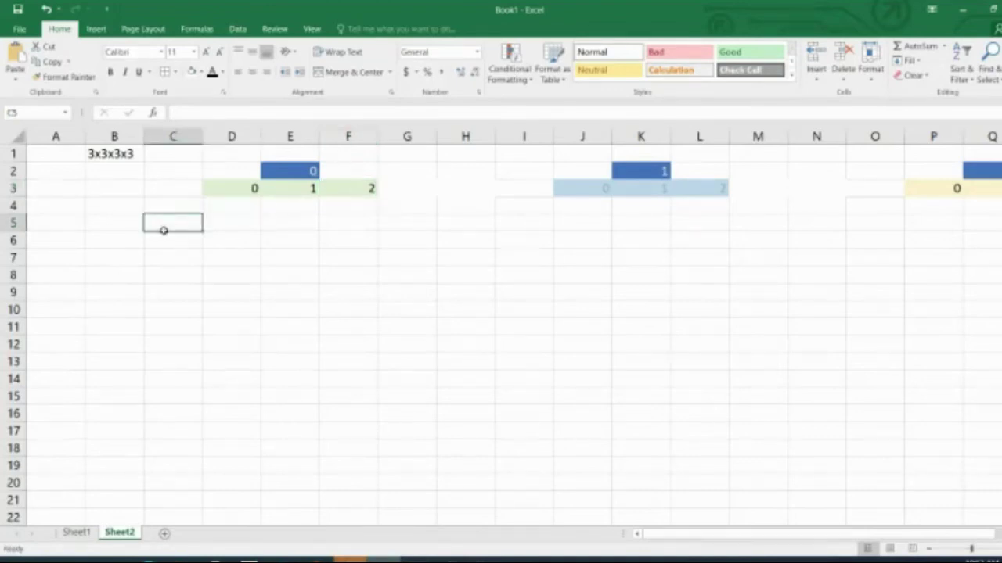
{"action": "left_click_drag", "start_coordinate": [164, 230], "coordinate": [162, 250]}
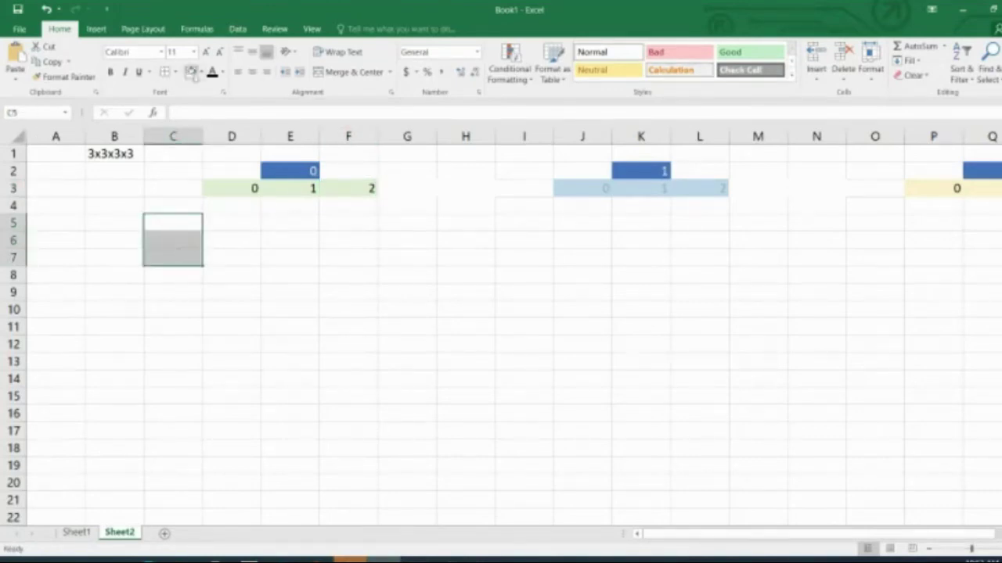
{"action": "left_click", "coordinate": [329, 73]}
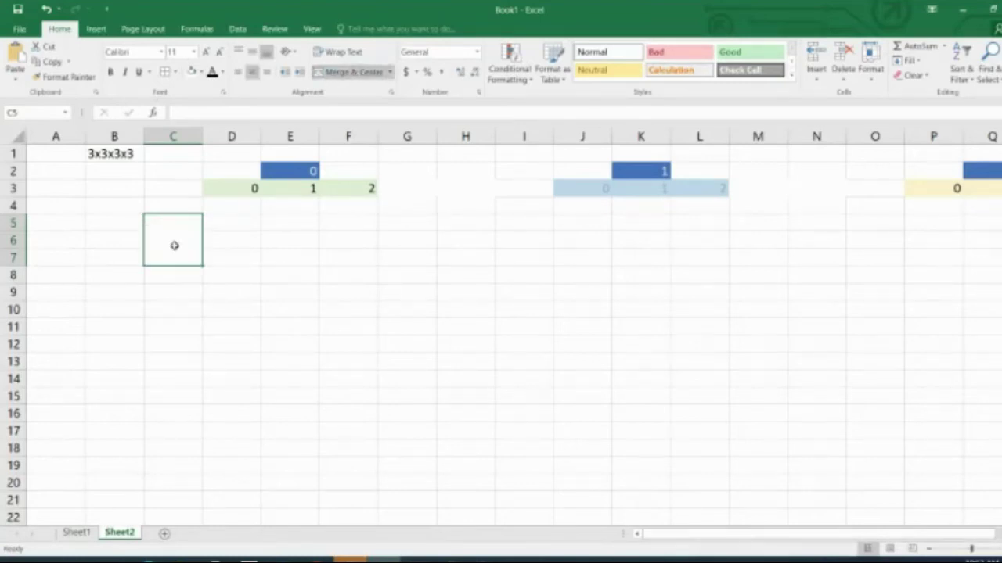
{"action": "type", "text": "0"}
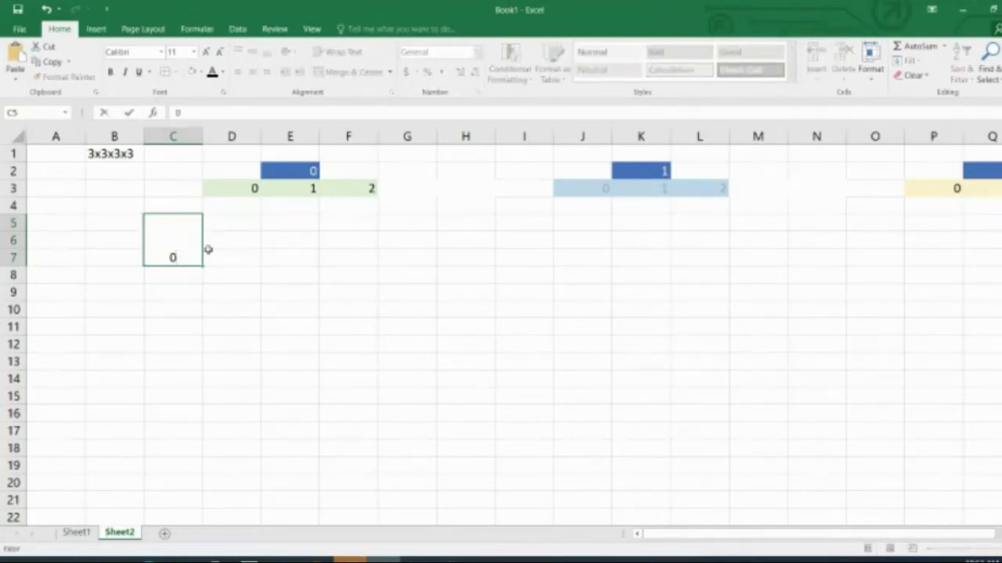
{"action": "left_click", "coordinate": [211, 257]}
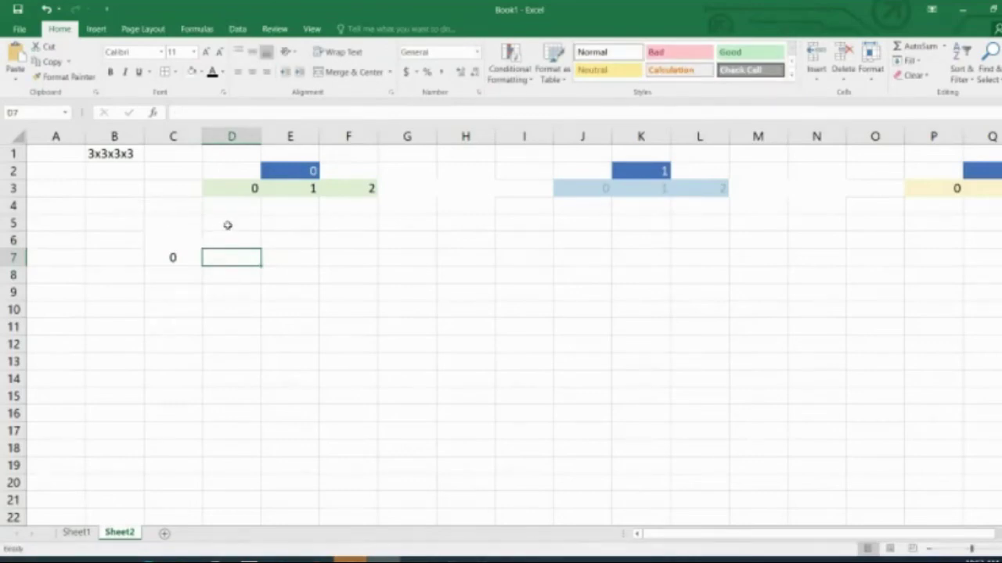
{"action": "left_click", "coordinate": [227, 225]}
{"action": "left_click_drag", "start_coordinate": [227, 228], "coordinate": [356, 267]}
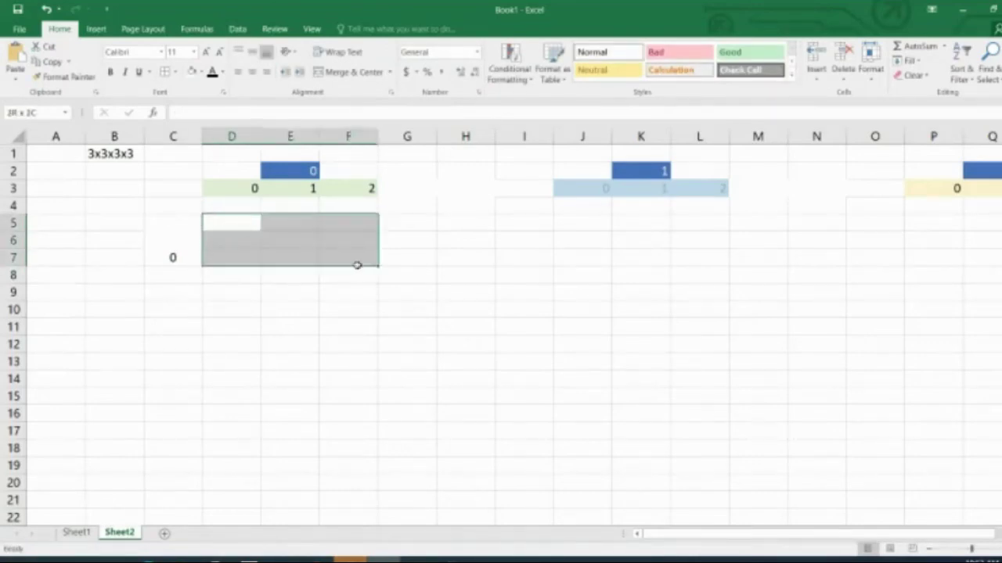
{"action": "left_click", "coordinate": [165, 72]}
{"action": "left_click", "coordinate": [470, 366]}
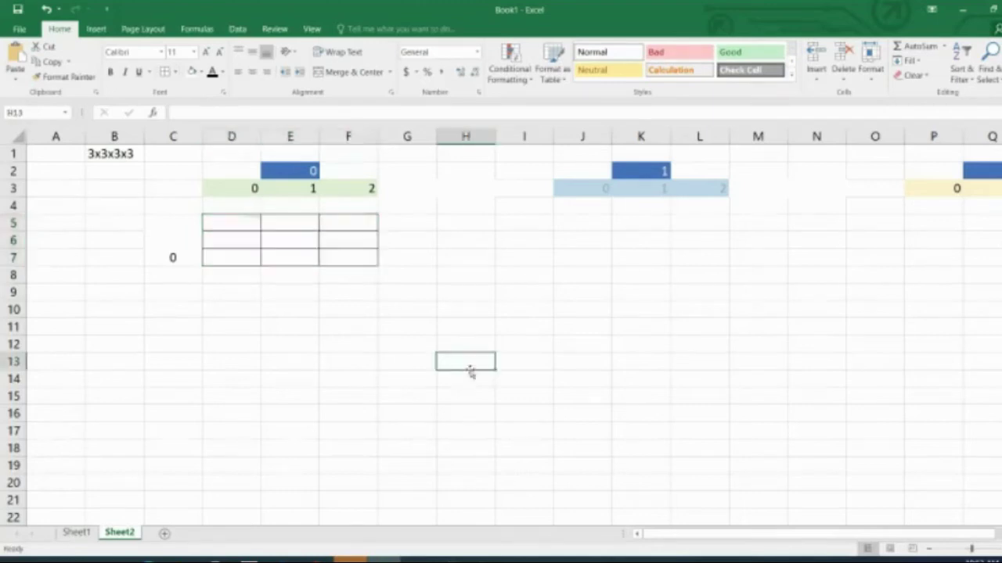
{"action": "left_click", "coordinate": [242, 204]}
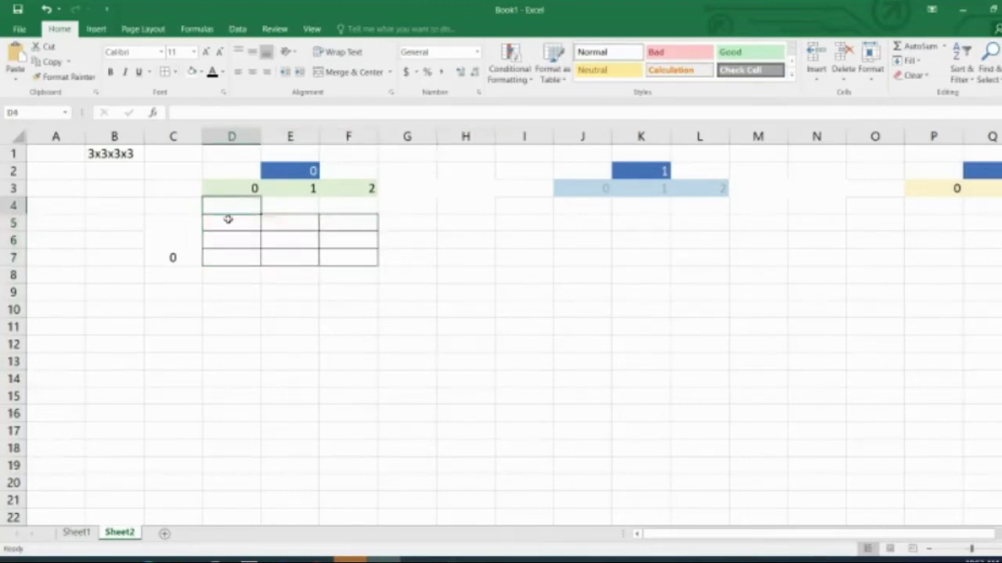
{"action": "left_click", "coordinate": [179, 272]}
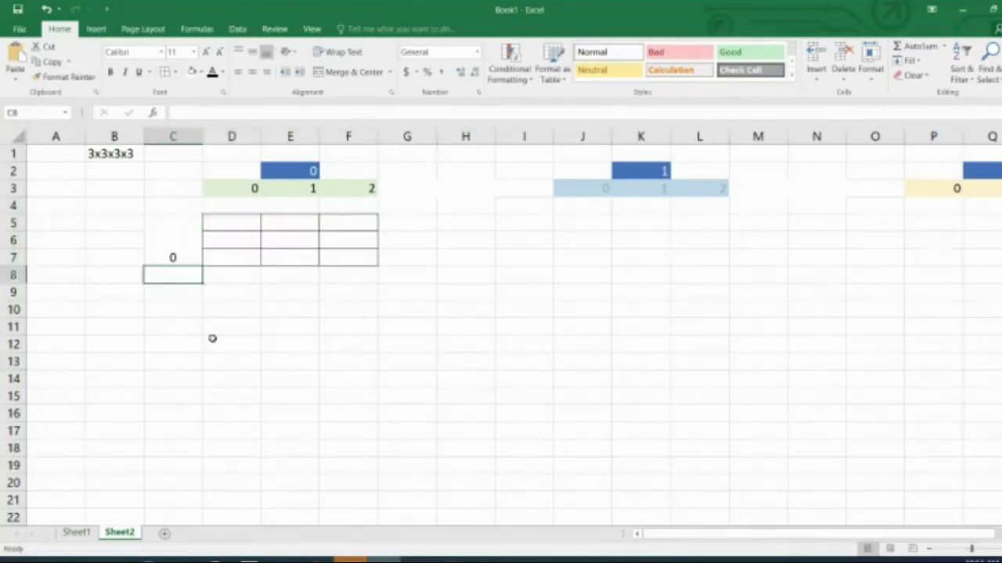
{"action": "key", "text": "ctrl+z"}
{"action": "key", "text": "ctrl+z"}
{"action": "key", "text": "ctrl+z"}
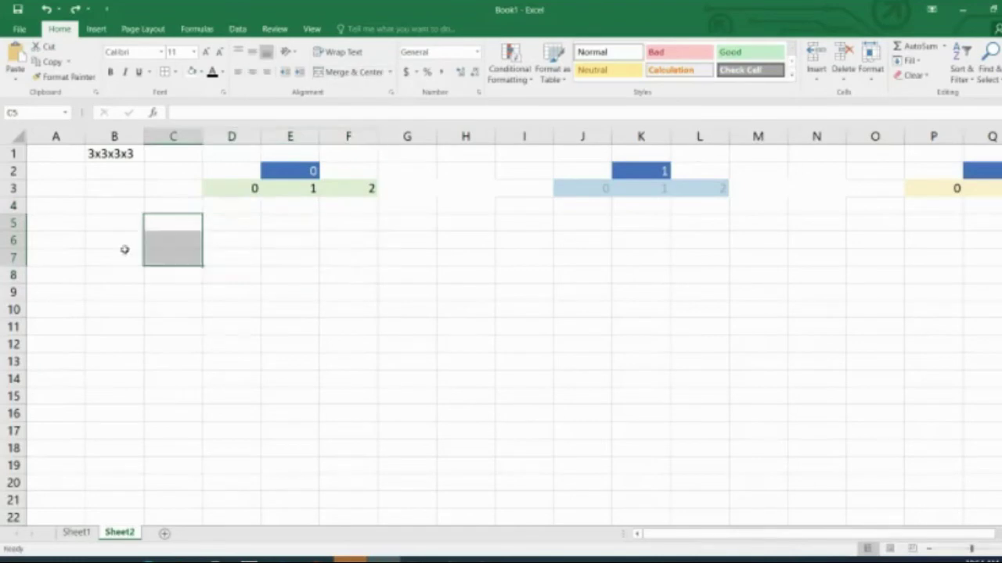
- Merge and center cells B5 to B7 and enter 0 in the merged cell
{"action": "left_click_drag", "start_coordinate": [130, 222], "coordinate": [128, 259]}
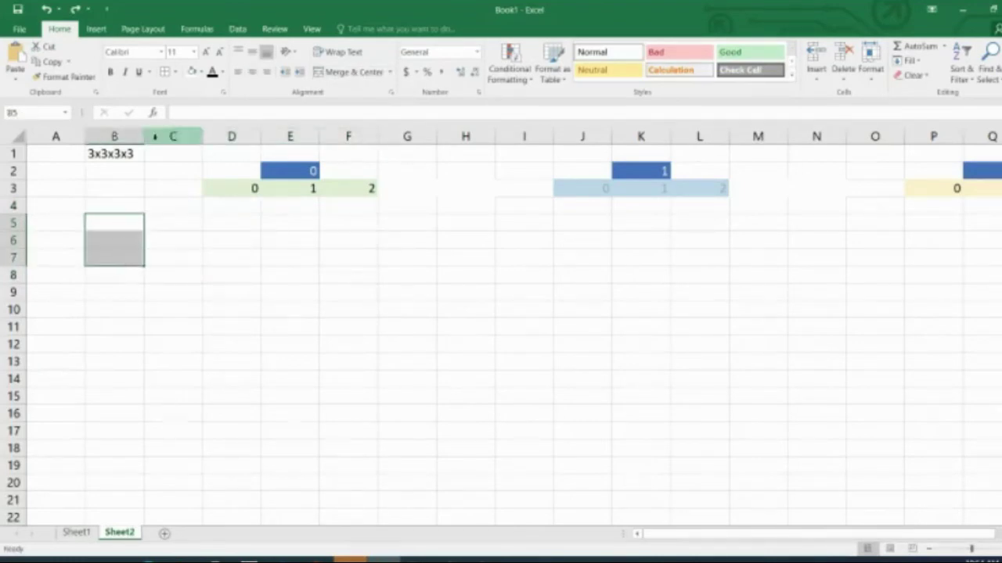
{"action": "left_click", "coordinate": [344, 72]}
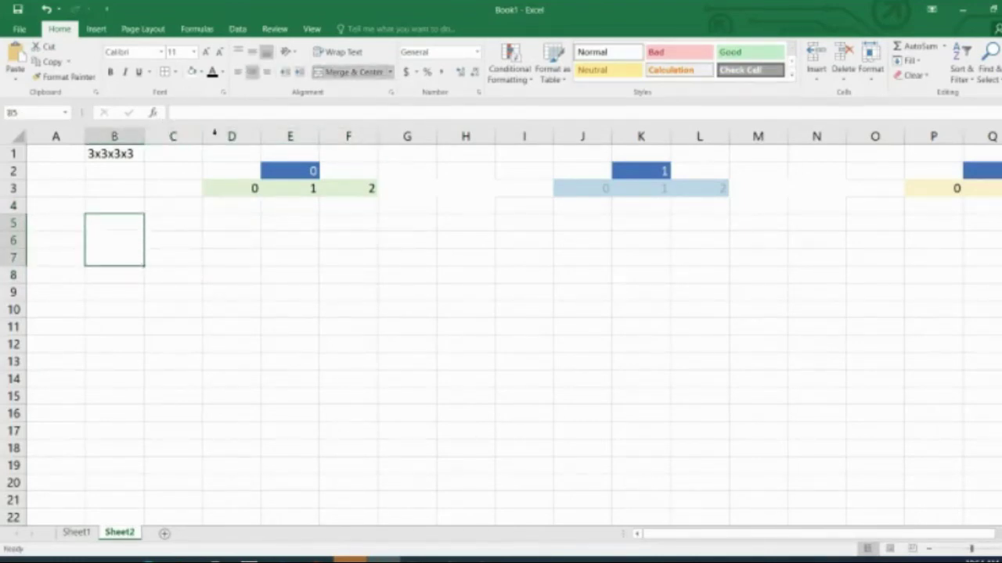
{"action": "type", "text": "0"}
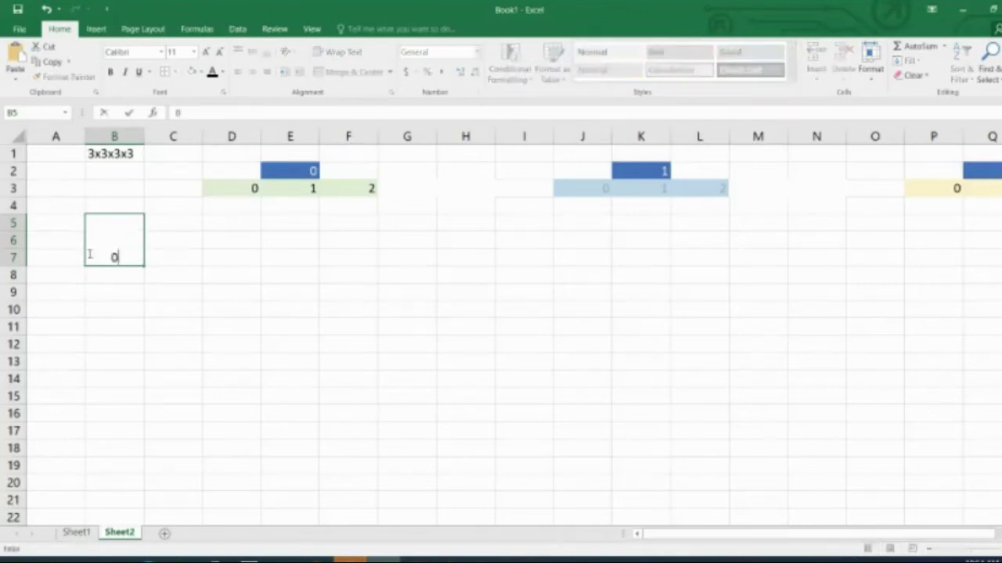
- Apply borders to all cells in D5:F7 and label the grid's rows 0, 1 and 2 in C5:C7
{"action": "left_click_drag", "start_coordinate": [219, 225], "coordinate": [348, 258]}
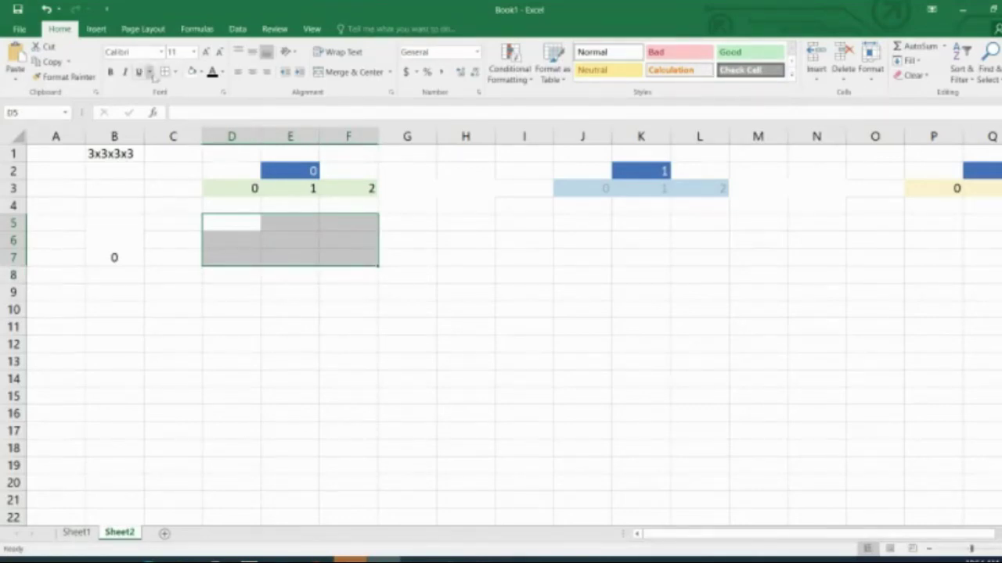
{"action": "left_click", "coordinate": [166, 72]}
{"action": "left_click", "coordinate": [179, 222]}
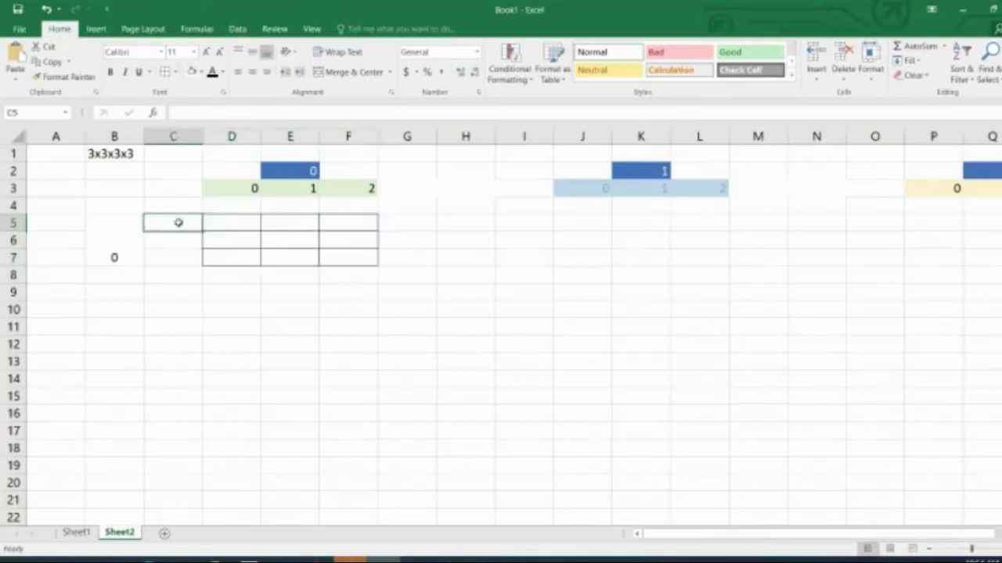
{"action": "type", "text": "0"}
{"action": "key", "text": "Return"}
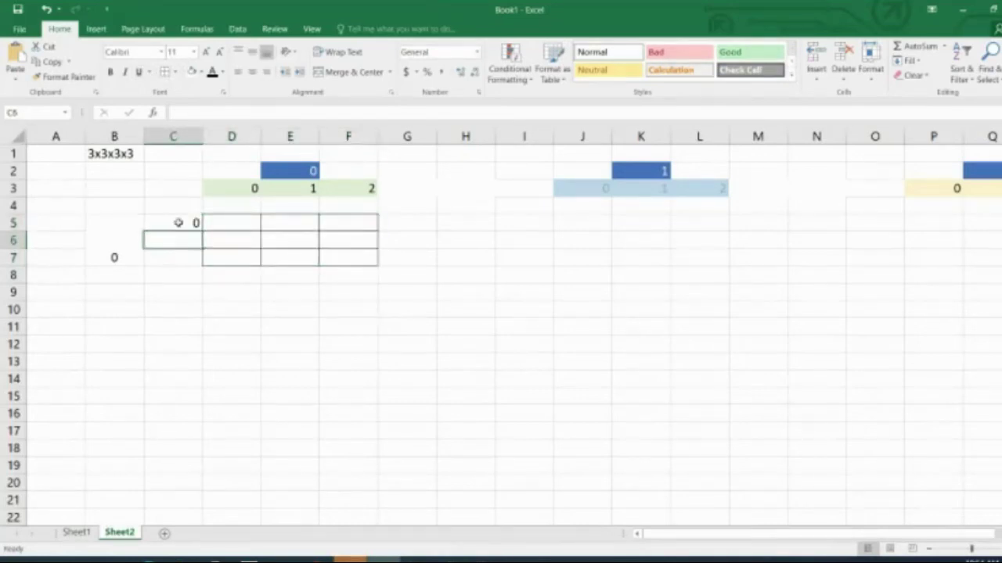
{"action": "type", "text": "1"}
{"action": "key", "text": "Return"}
{"action": "type", "text": "2"}
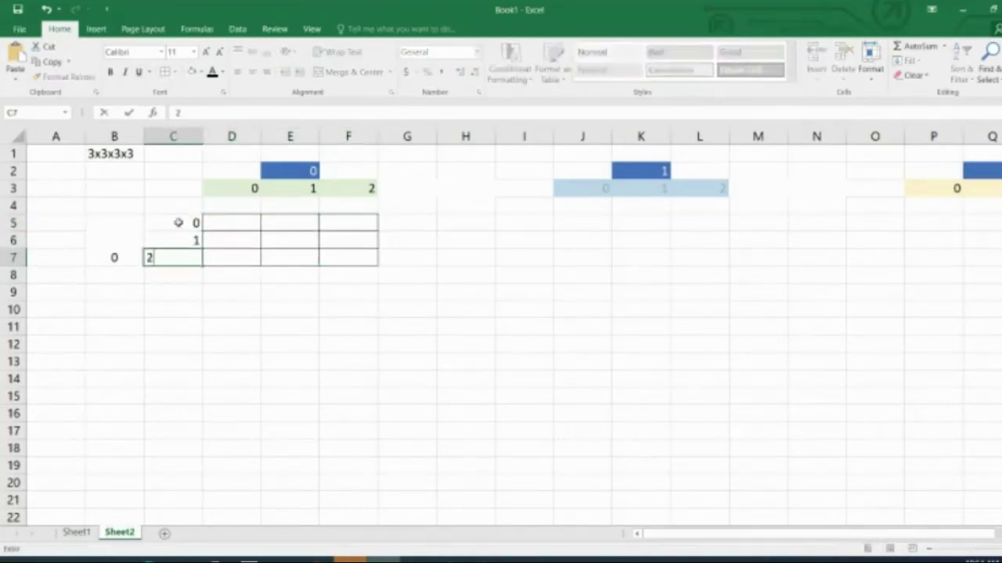
- Label the bordered grid's columns 0, 1 and 2 in cells D4, E4 and F4
{"action": "key", "text": "Up"}
{"action": "key", "text": "Up"}
{"action": "key", "text": "Right"}
{"action": "key", "text": "Up"}
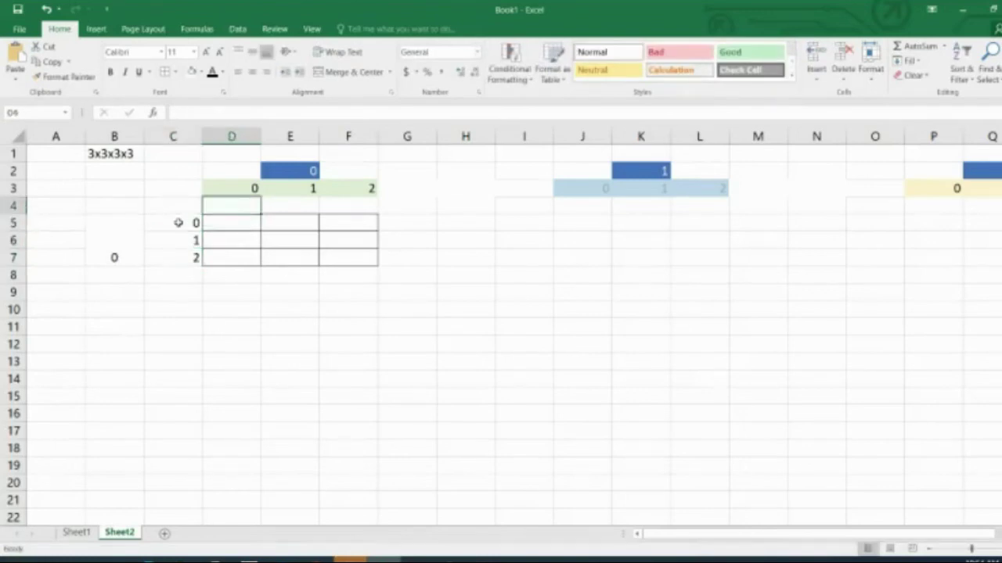
{"action": "type", "text": "0"}
{"action": "key", "text": "Tab"}
{"action": "type", "text": "1"}
{"action": "key", "text": "Tab"}
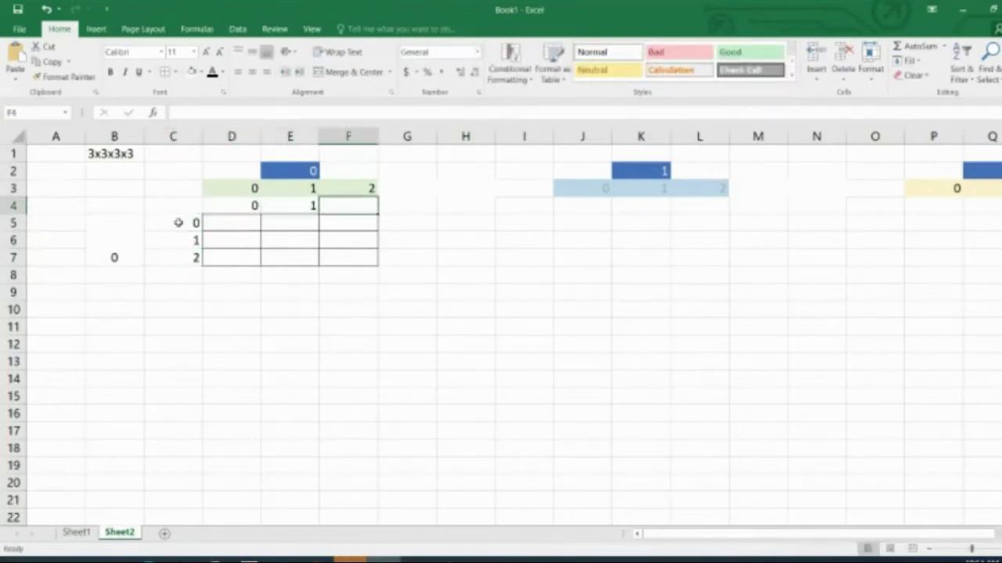
{"action": "type", "text": "2"}
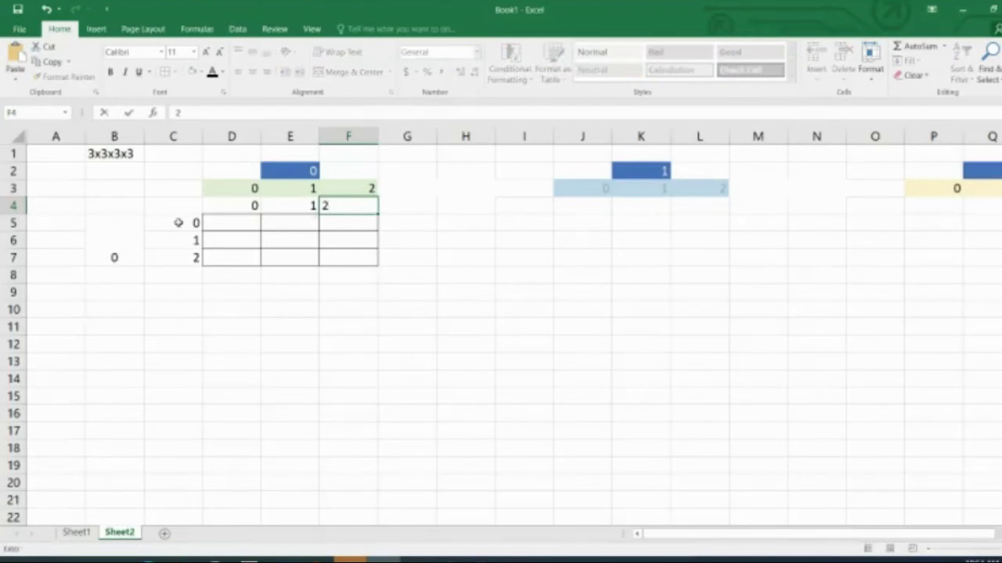
- Insert a new row at row 4, between the colored indices and the grid's column labels
{"action": "right_click", "coordinate": [12, 206]}
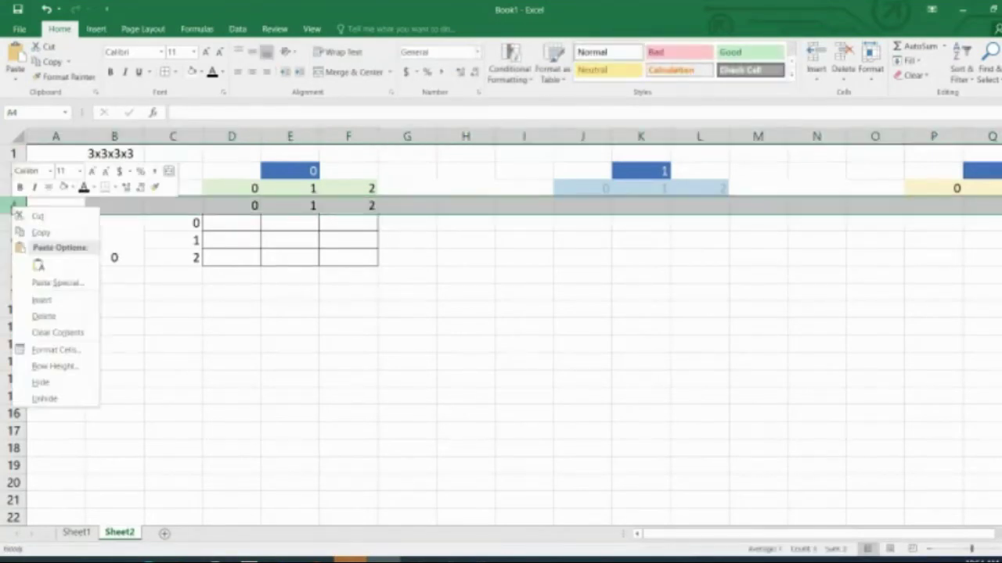
{"action": "left_click", "coordinate": [66, 298]}
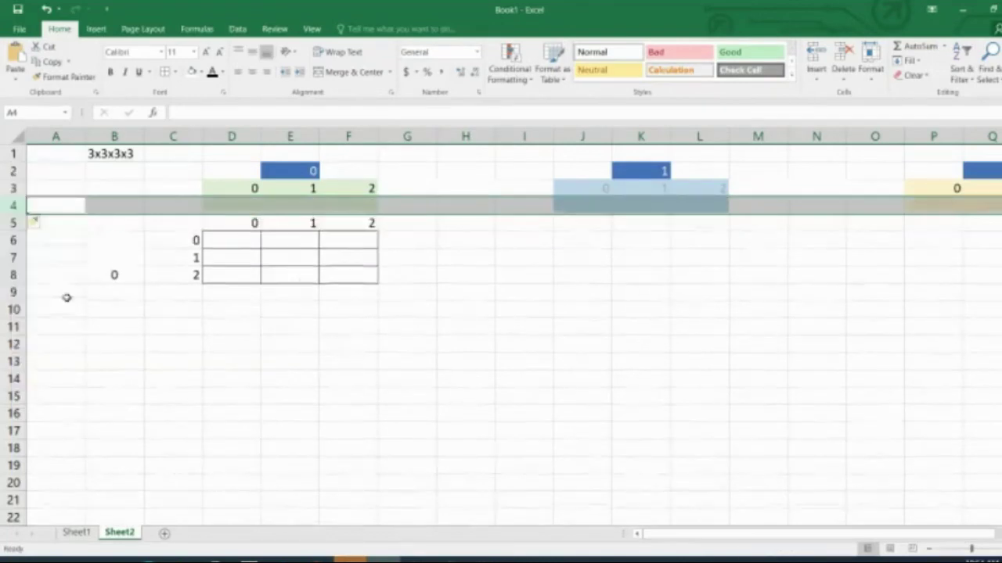
{"action": "left_click", "coordinate": [568, 322]}
- Fill the bordered grid D6:F8 row by row with the numbers 0 to 8
{"action": "left_click_drag", "start_coordinate": [244, 225], "coordinate": [360, 225]}
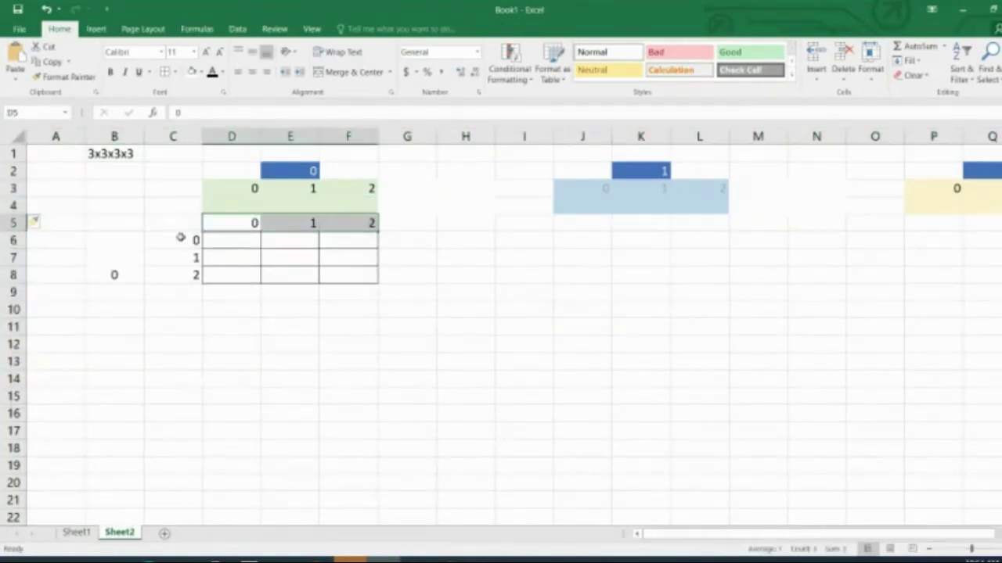
{"action": "left_click", "coordinate": [235, 239]}
{"action": "type", "text": "1"}
{"action": "key", "text": "ctrl+Return"}
{"action": "type", "text": "0"}
{"action": "key", "text": "Tab"}
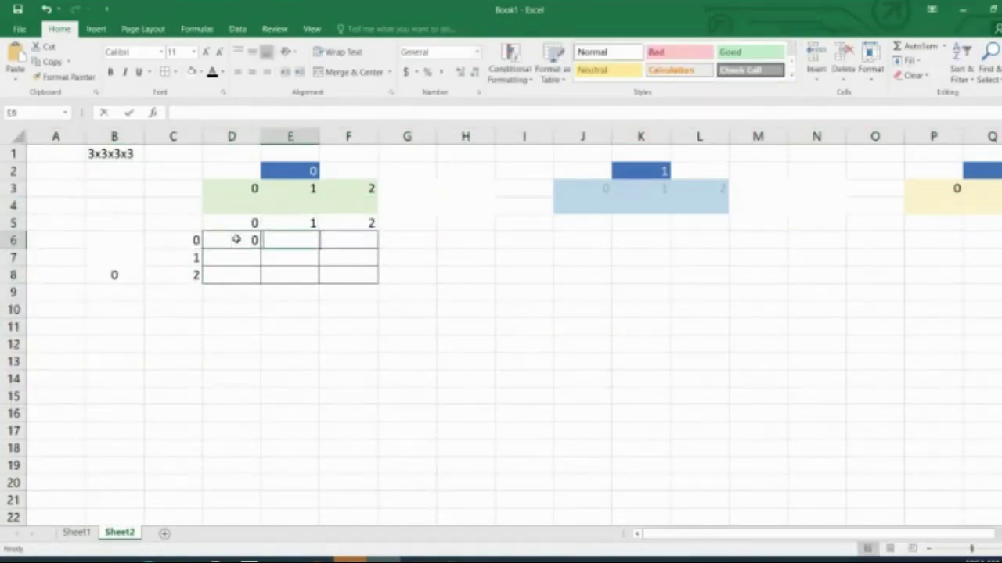
{"action": "type", "text": "1"}
{"action": "key", "text": "Tab"}
{"action": "type", "text": "2"}
{"action": "key", "text": "Return"}
{"action": "type", "text": "3\t4\t5"}
{"action": "key", "text": "Return"}
{"action": "type", "text": "6\t7\t8"}
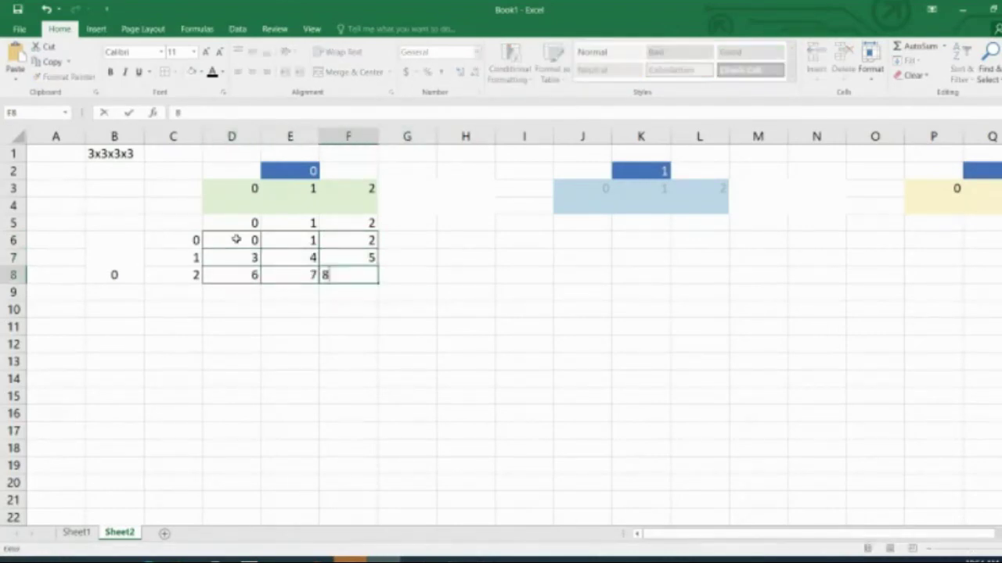
{"action": "key", "text": "Return"}
{"action": "key", "text": "Return"}
{"action": "key", "text": "Return"}
- Fill the merged index cell B6:B8 beside the grid with light green
{"action": "left_click", "coordinate": [100, 251]}
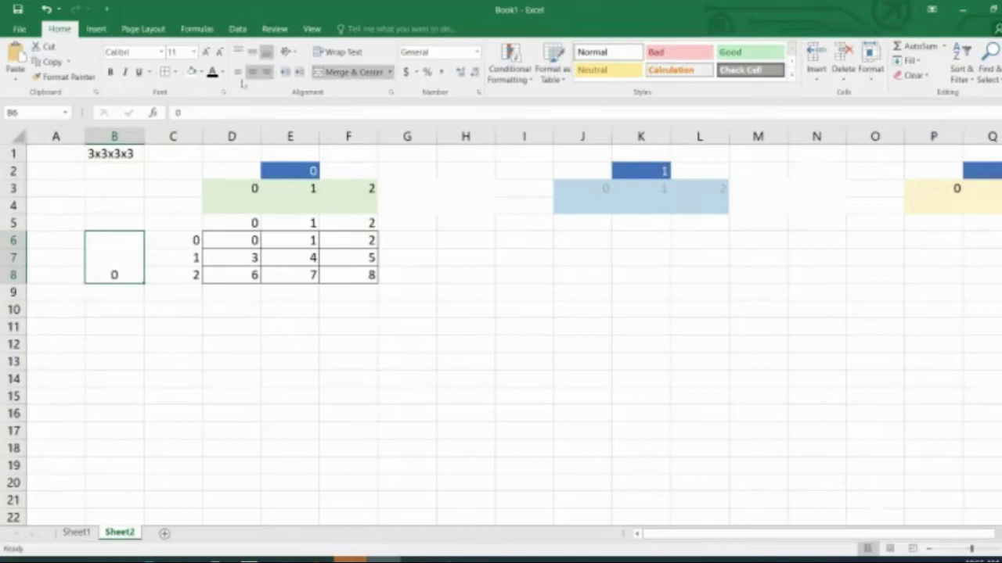
{"action": "left_click", "coordinate": [201, 73]}
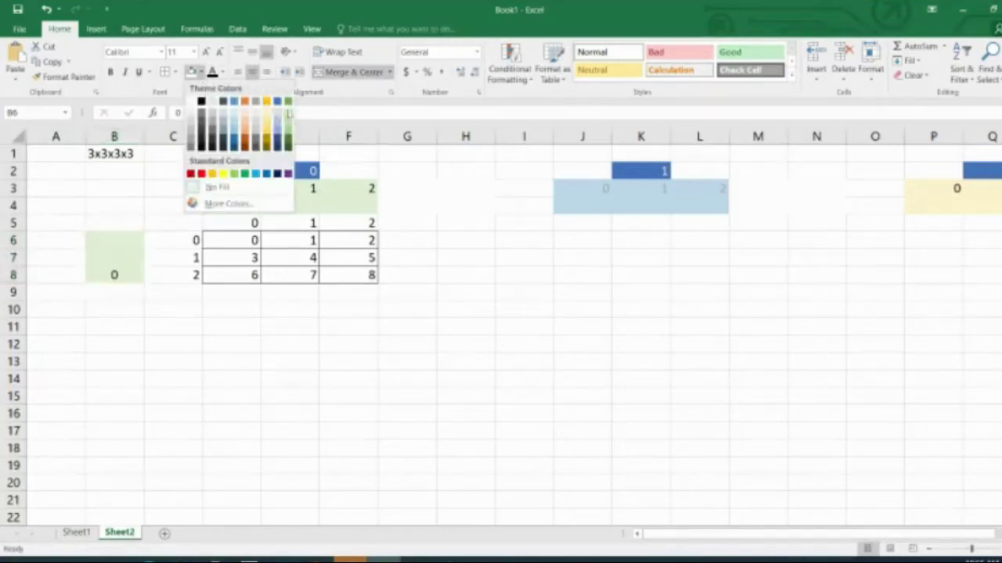
{"action": "left_click", "coordinate": [289, 123]}
{"action": "left_click", "coordinate": [319, 374]}
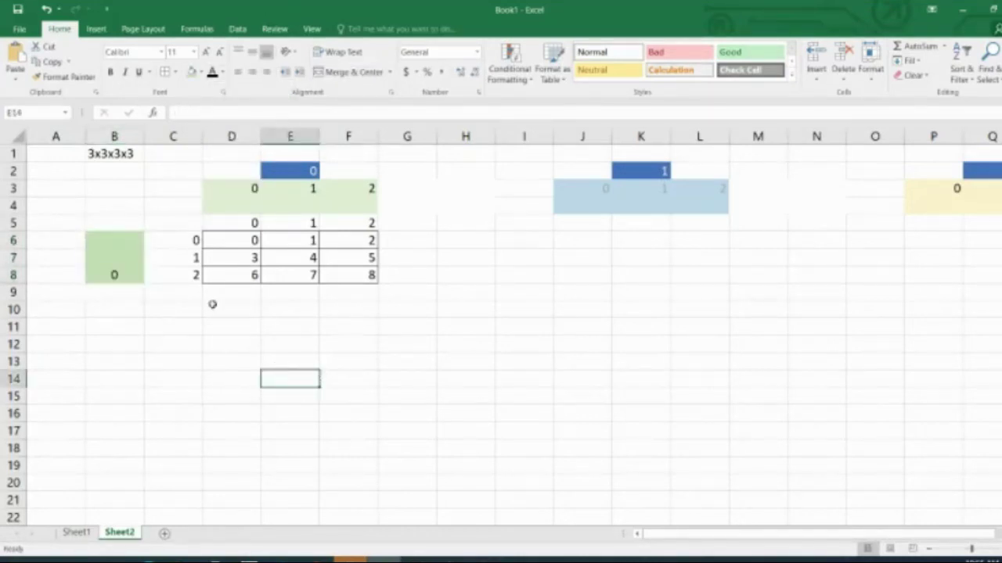
- Copy the labeled grid B5:F8 to B10 and change the copy's green index label to 1
{"action": "left_click_drag", "start_coordinate": [120, 241], "coordinate": [360, 267]}
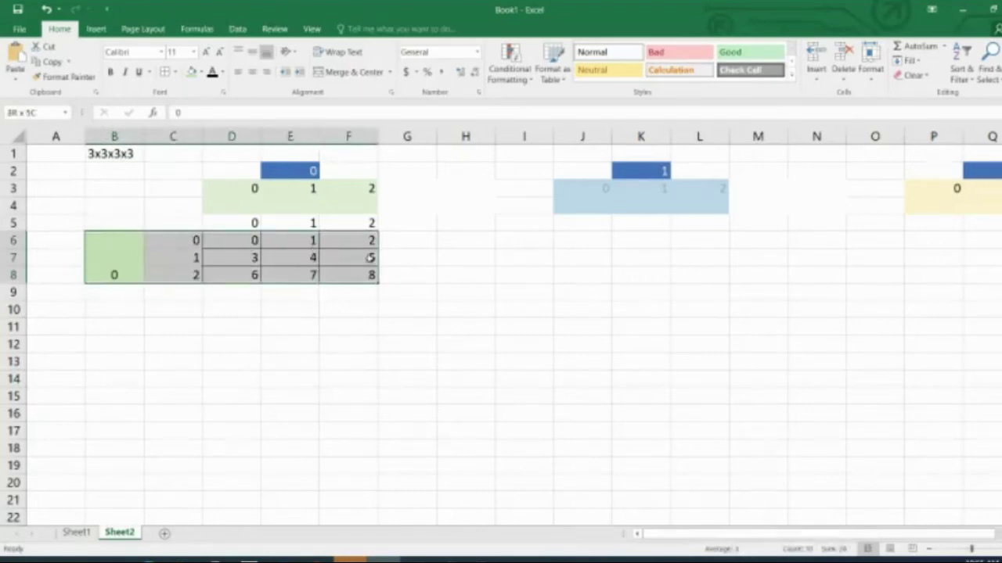
{"action": "left_click", "coordinate": [224, 247]}
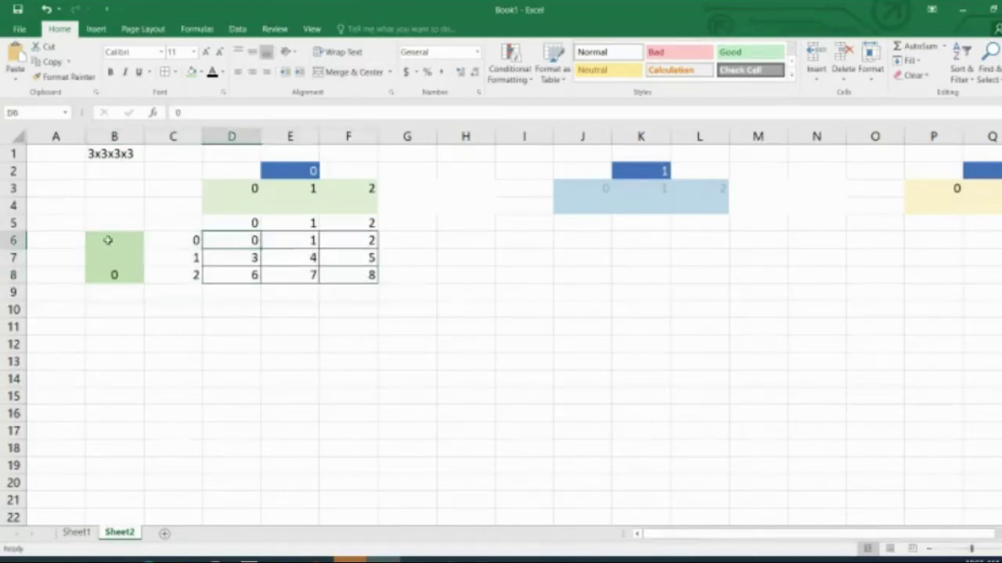
{"action": "left_click_drag", "start_coordinate": [107, 225], "coordinate": [360, 274]}
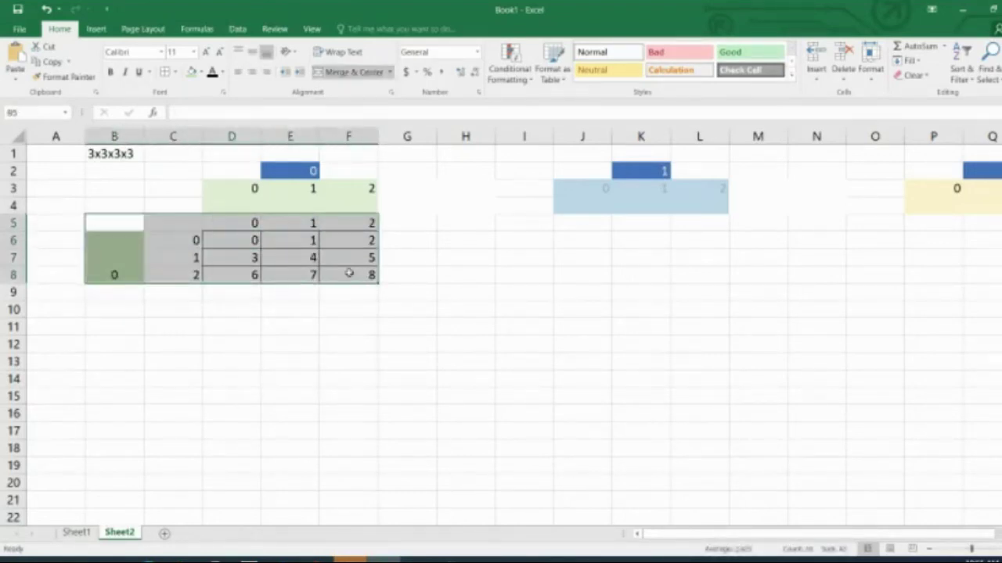
{"action": "key", "text": "ctrl+c"}
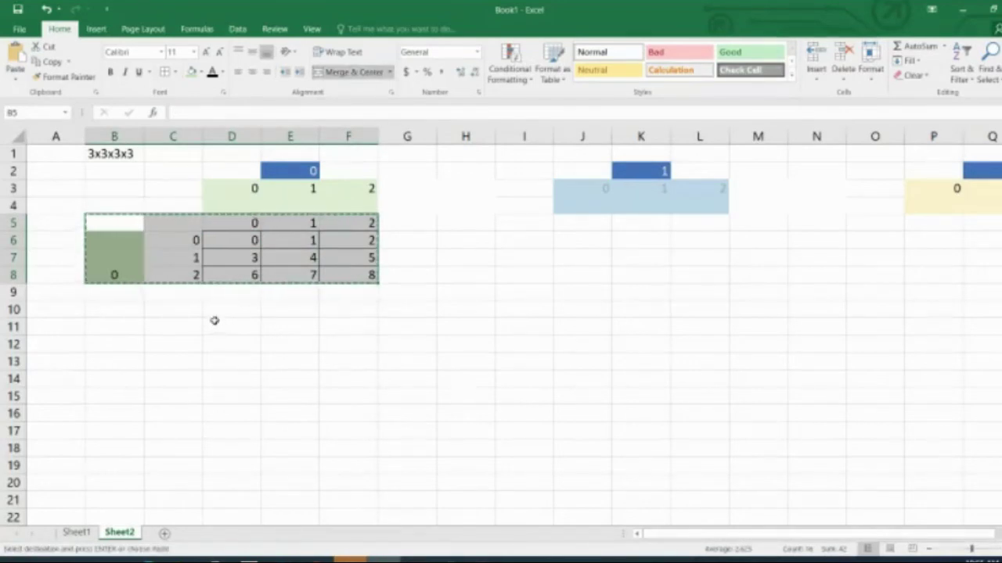
{"action": "left_click", "coordinate": [119, 313]}
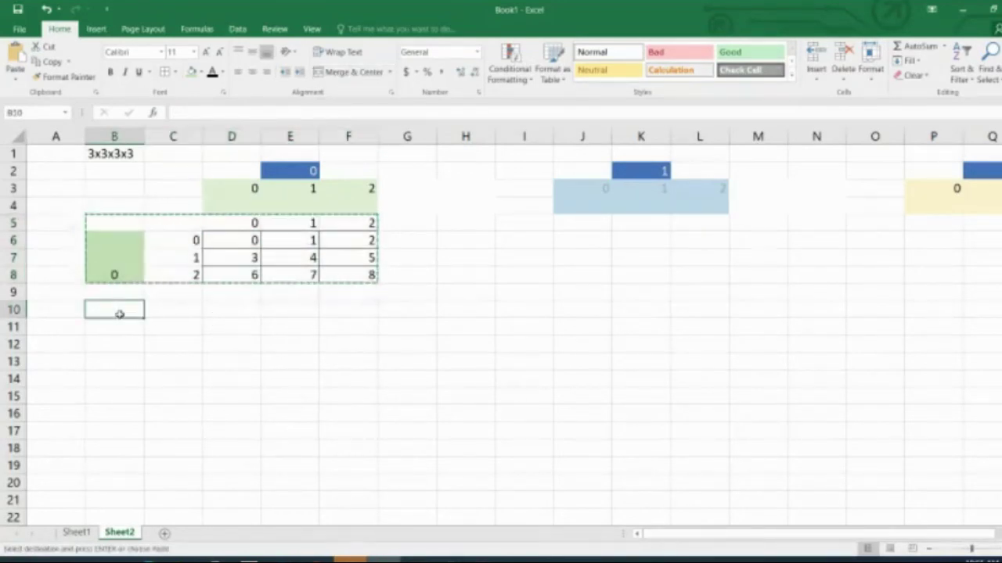
{"action": "key", "text": "ctrl+v"}
{"action": "left_click", "coordinate": [117, 361]}
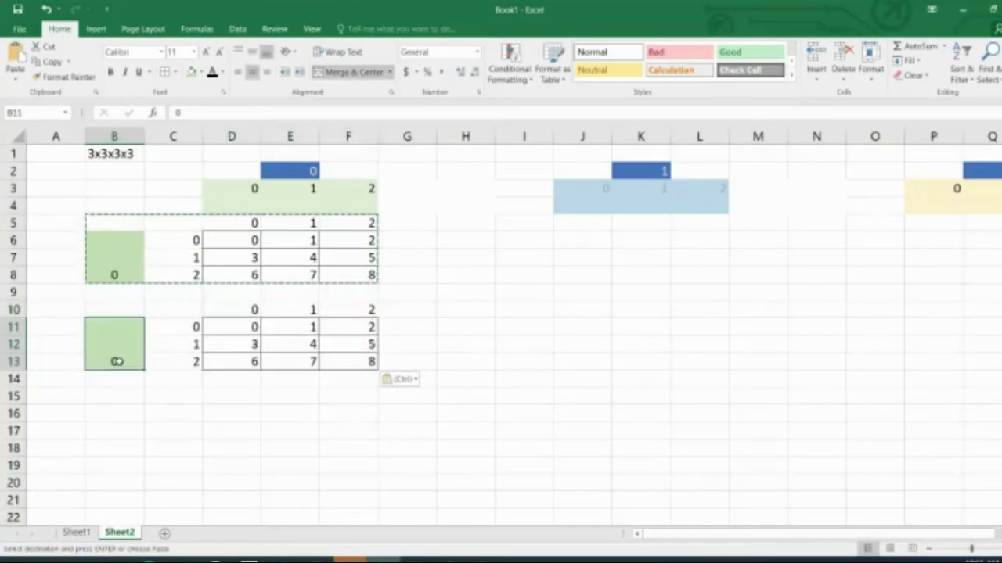
{"action": "type", "text": "1"}
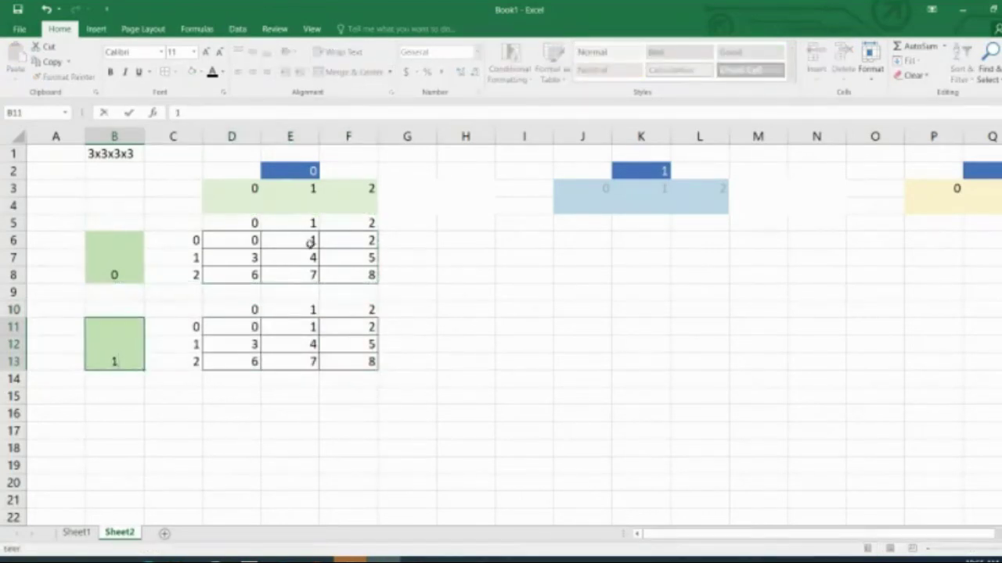
{"action": "mouse_move", "coordinate": [294, 191]}
{"action": "left_mouse_down"}
{"action": "mouse_move", "coordinate": [291, 219]}
{"action": "mouse_move", "coordinate": [294, 206]}
{"action": "left_mouse_up"}
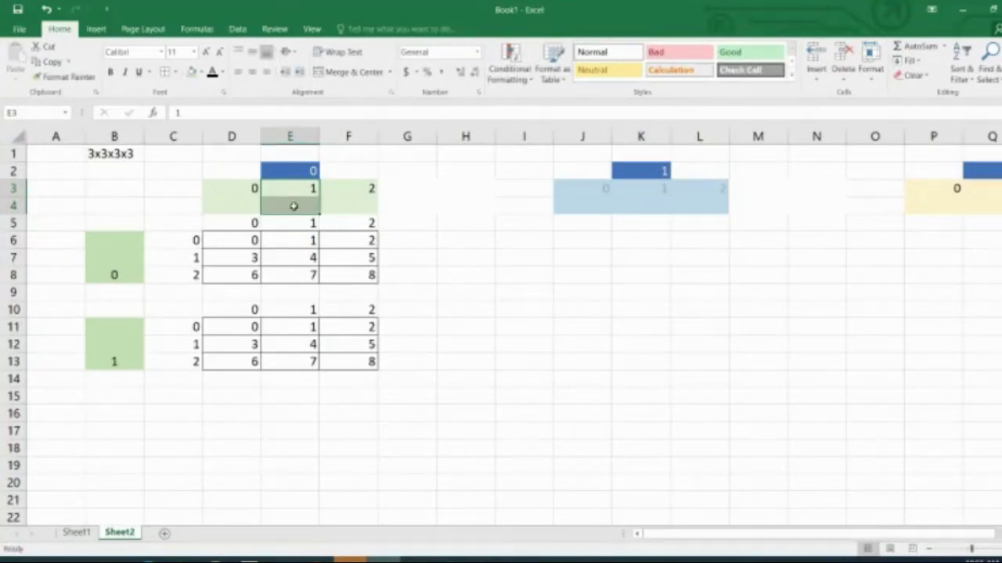
- Enter 9, 10 and 11 in the second grid's first row, D11:F11
{"action": "left_click", "coordinate": [251, 327]}
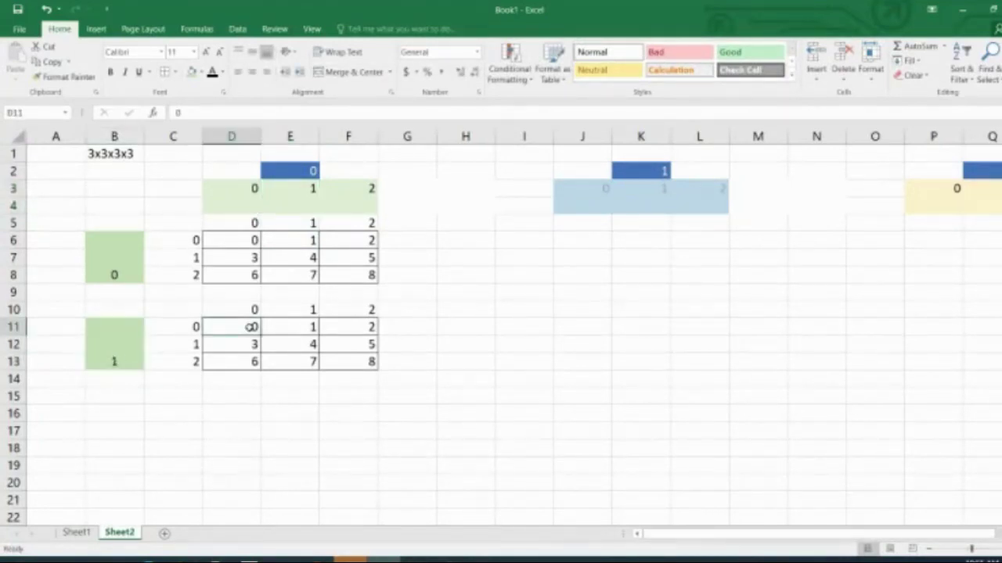
{"action": "key", "text": "Right"}
{"action": "type", "text": "10"}
{"action": "key", "text": "Tab"}
{"action": "type", "text": "11"}
{"action": "key", "text": "Down"}
{"action": "key", "text": "Down"}
{"action": "key", "text": "Down"}
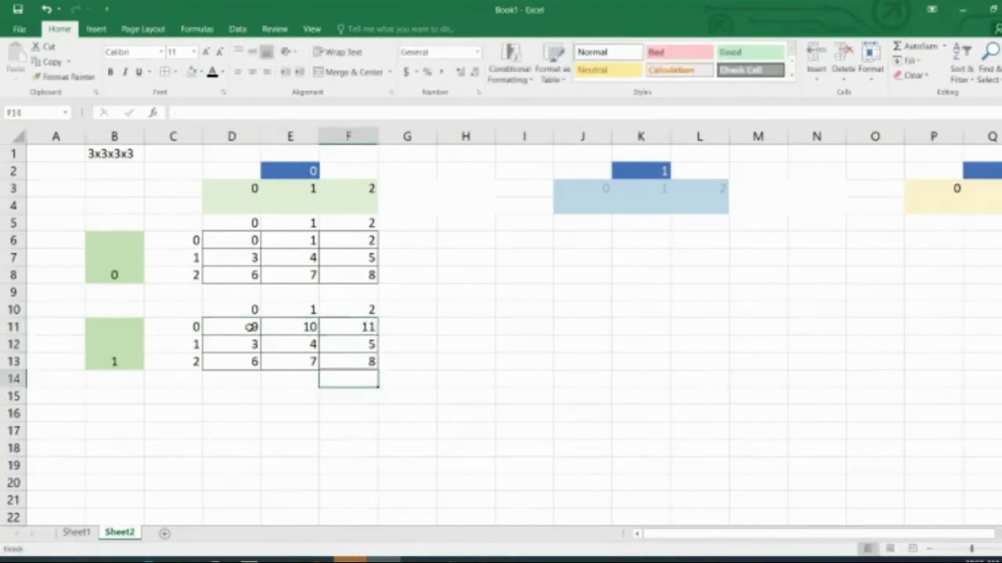
- Fill the remaining two rows of the second grid, D12:F13, with the numbers 12 to 17
{"action": "key", "text": "Left"}
{"action": "key", "text": "Left"}
{"action": "key", "text": "Up"}
{"action": "key", "text": "Up"}
{"action": "type", "text": "12"}
{"action": "key", "text": "Tab"}
{"action": "type", "text": "13"}
{"action": "key", "text": "Tab"}
{"action": "type", "text": "14"}
{"action": "key", "text": "Return"}
{"action": "type", "text": "15"}
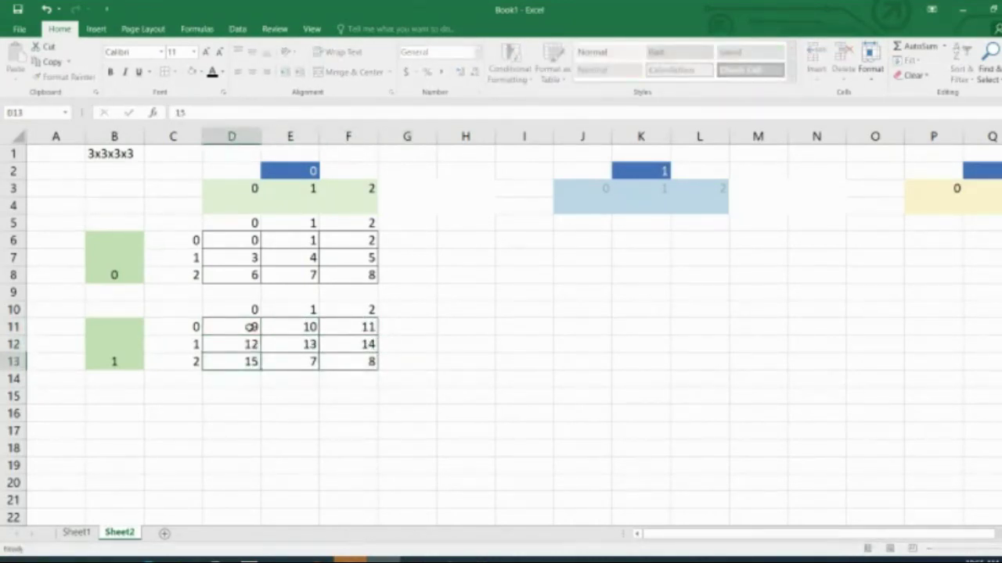
{"action": "key", "text": "Tab"}
{"action": "type", "text": "16"}
{"action": "key", "text": "Tab"}
{"action": "type", "text": "17"}
{"action": "key", "text": "Down"}
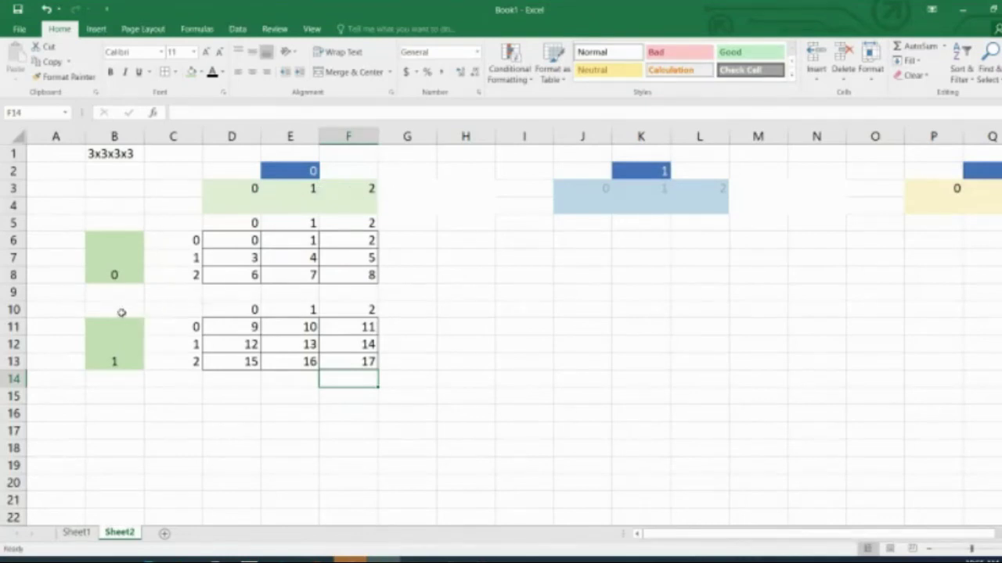
- Copy the second labeled grid B10:F13 to B15 and change the copy's green index label to 2
{"action": "left_click_drag", "start_coordinate": [121, 313], "coordinate": [352, 335]}
{"action": "key", "text": "ctrl+c"}
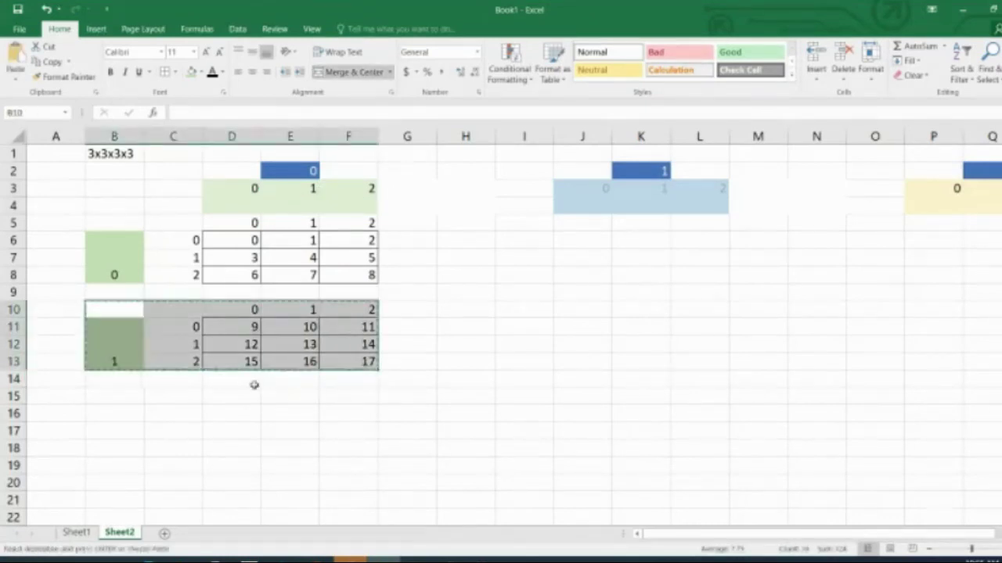
{"action": "left_click", "coordinate": [119, 415]}
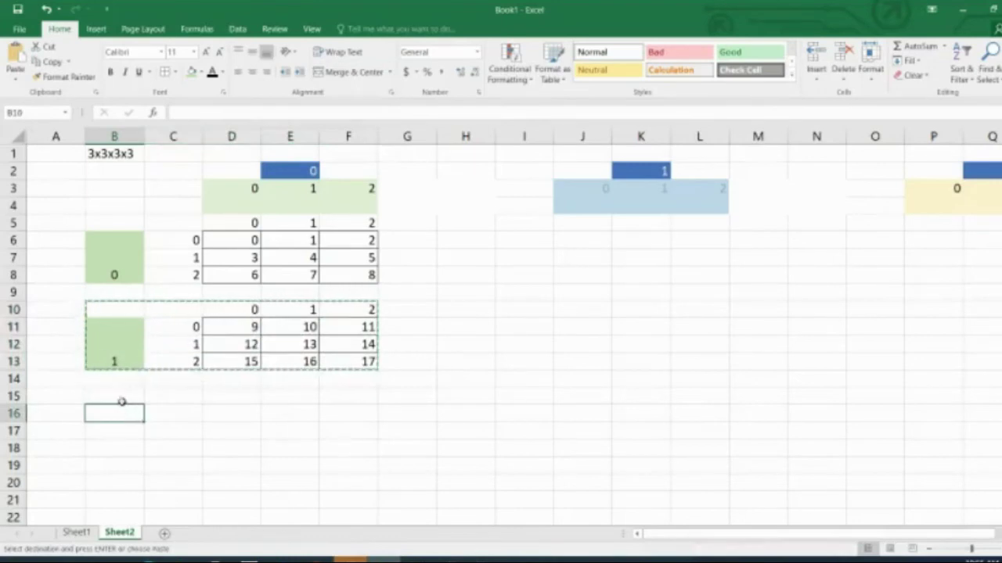
{"action": "left_click", "coordinate": [117, 395]}
{"action": "key", "text": "ctrl+v"}
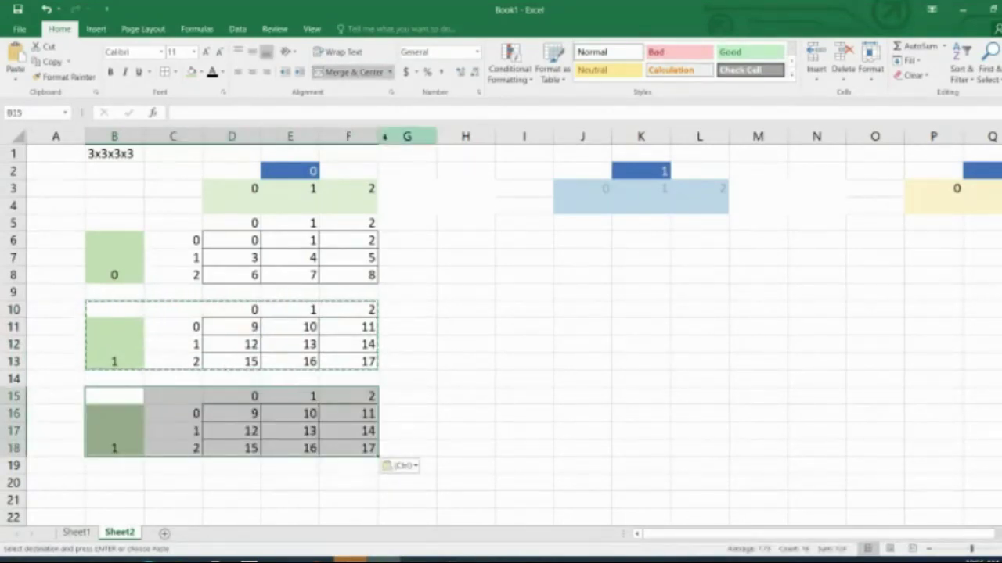
{"action": "left_click", "coordinate": [364, 193]}
{"action": "left_click", "coordinate": [113, 446]}
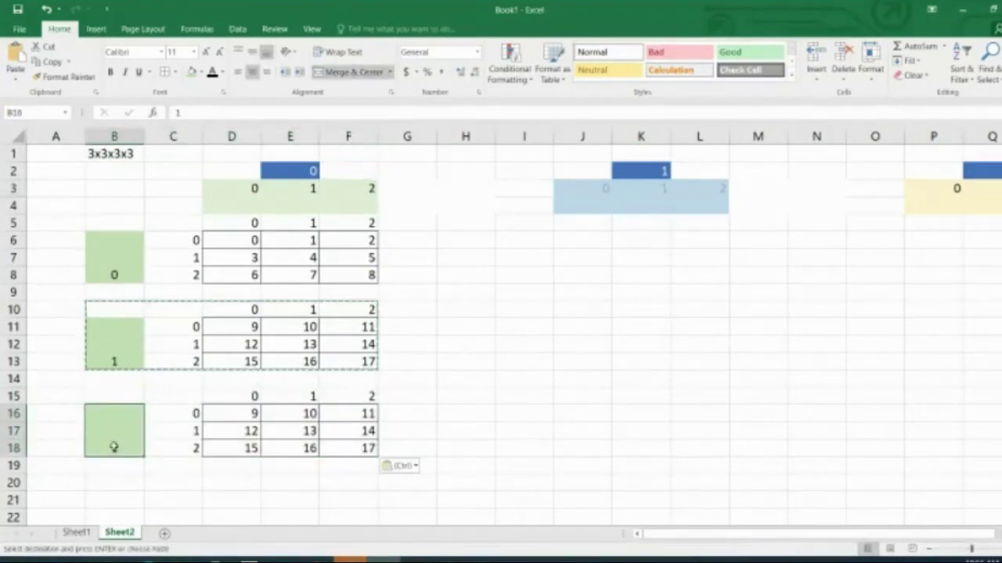
{"action": "type", "text": "2"}
- Fill the third grid D16:F18 row by row with the numbers 18 to 26
{"action": "left_click", "coordinate": [233, 421]}
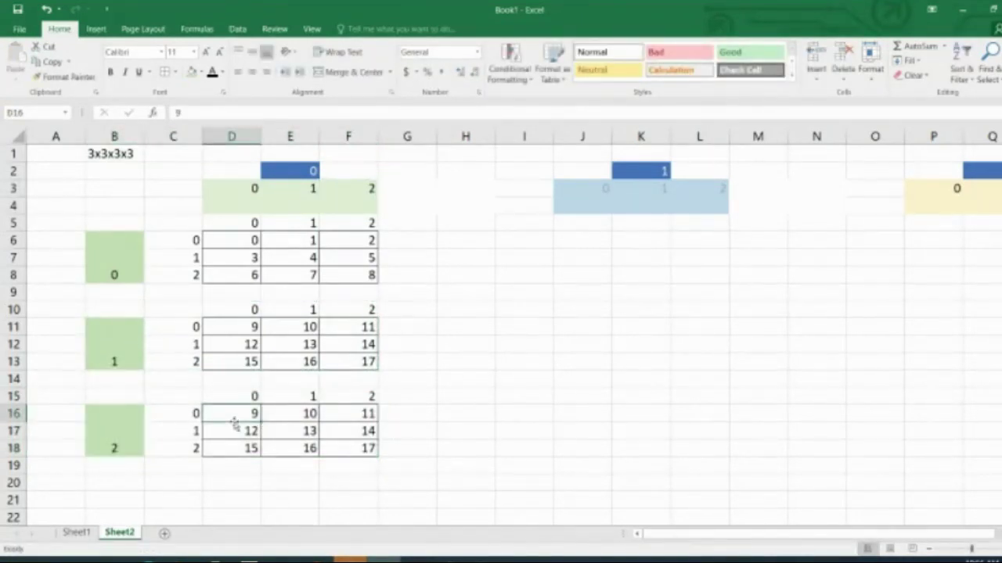
{"action": "type", "text": "18"}
{"action": "key", "text": "Tab"}
{"action": "type", "text": "19"}
{"action": "key", "text": "Tab"}
{"action": "type", "text": "20"}
{"action": "key", "text": "Return"}
{"action": "type", "text": "2"}
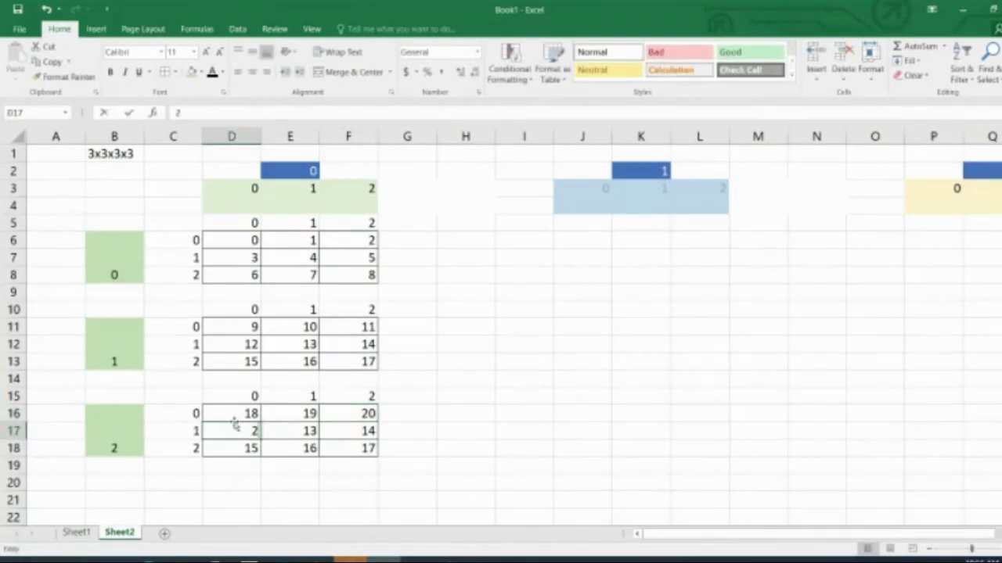
{"action": "type", "text": "1\t22\t23"}
{"action": "key", "text": "Return"}
{"action": "type", "text": "24\t25\t26"}
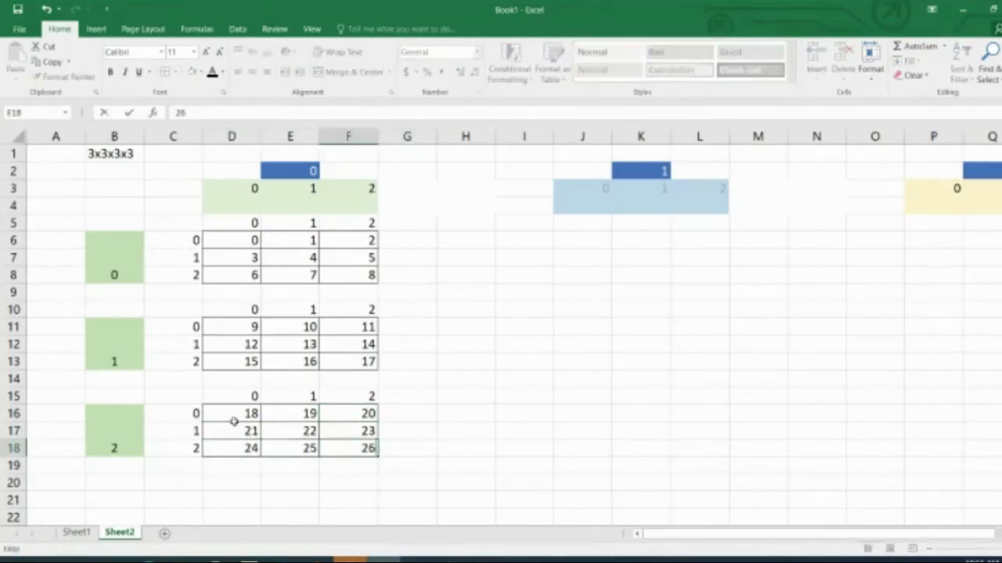
{"action": "key", "text": "Up"}
{"action": "key", "text": "Up"}
{"action": "key", "text": "Up"}
{"action": "key", "text": "Up"}
{"action": "key", "text": "Right"}
{"action": "key", "text": "Right"}
{"action": "key", "text": "Right"}
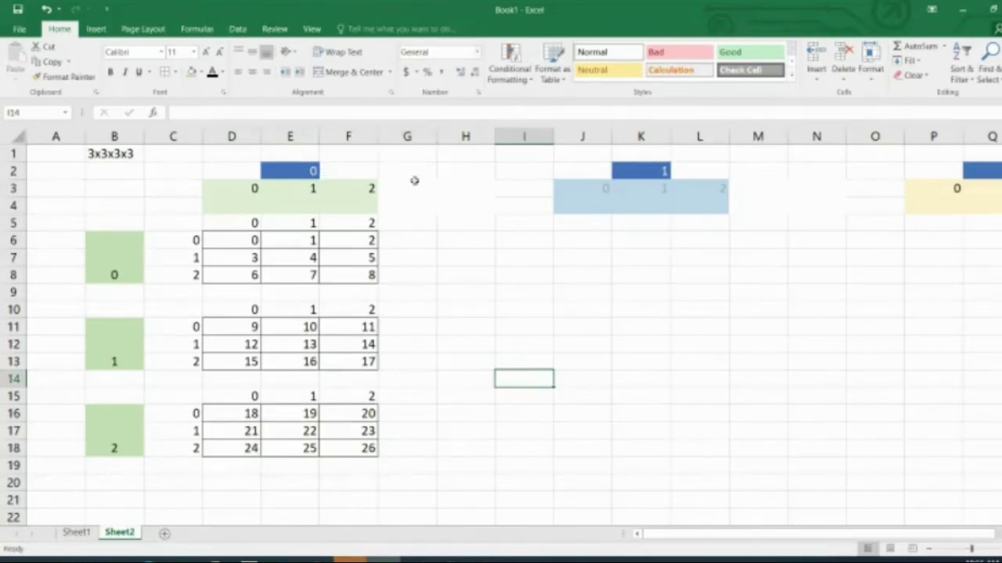
- Copy the block of three labeled grids B5:F18 under the other two color-coded indices, starting at H5 and O5
{"action": "left_click", "coordinate": [304, 168]}
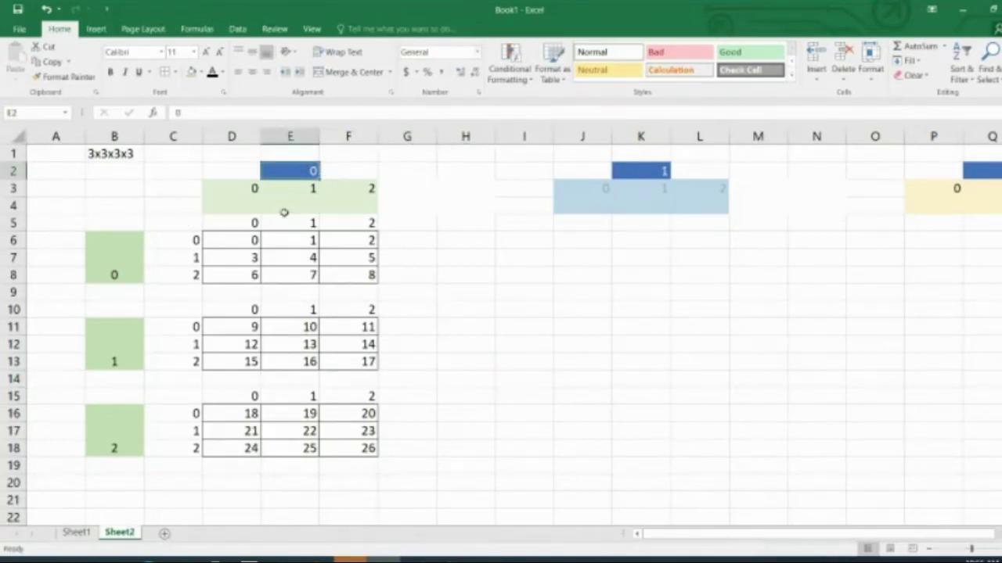
{"action": "left_click_drag", "start_coordinate": [91, 236], "coordinate": [367, 256]}
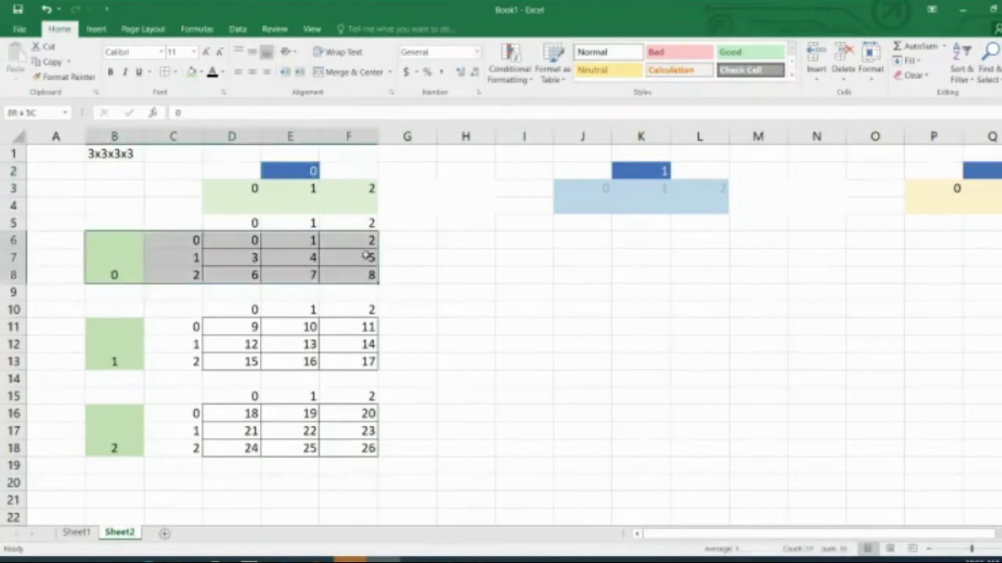
{"action": "left_click_drag", "start_coordinate": [119, 223], "coordinate": [373, 432]}
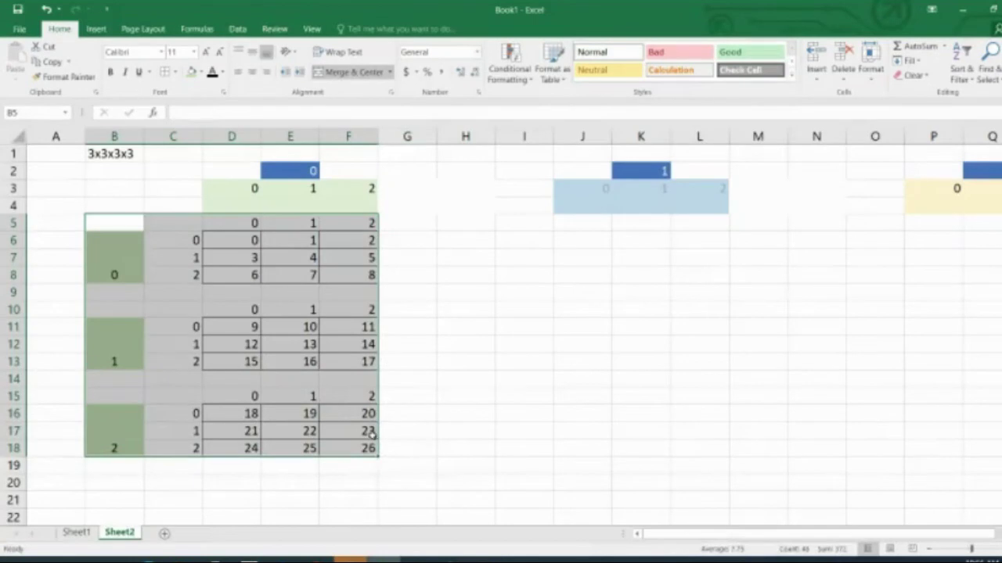
{"action": "key", "text": "ctrl+c"}
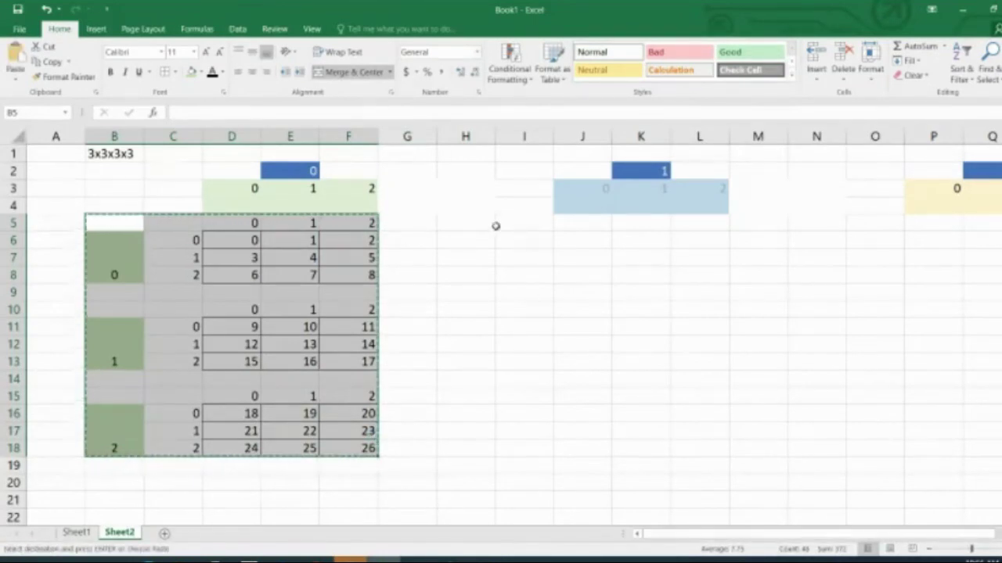
{"action": "left_click", "coordinate": [459, 223]}
{"action": "key", "text": "ctrl+v"}
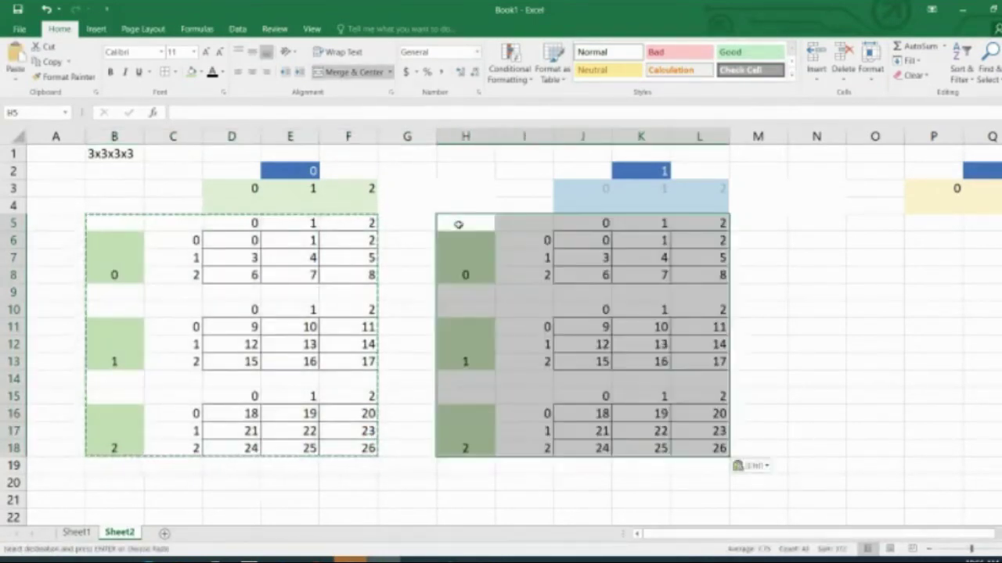
{"action": "key", "text": "ctrl"}
{"action": "key", "text": "Escape"}
{"action": "left_click", "coordinate": [874, 220]}
{"action": "key", "text": "ctrl+v"}
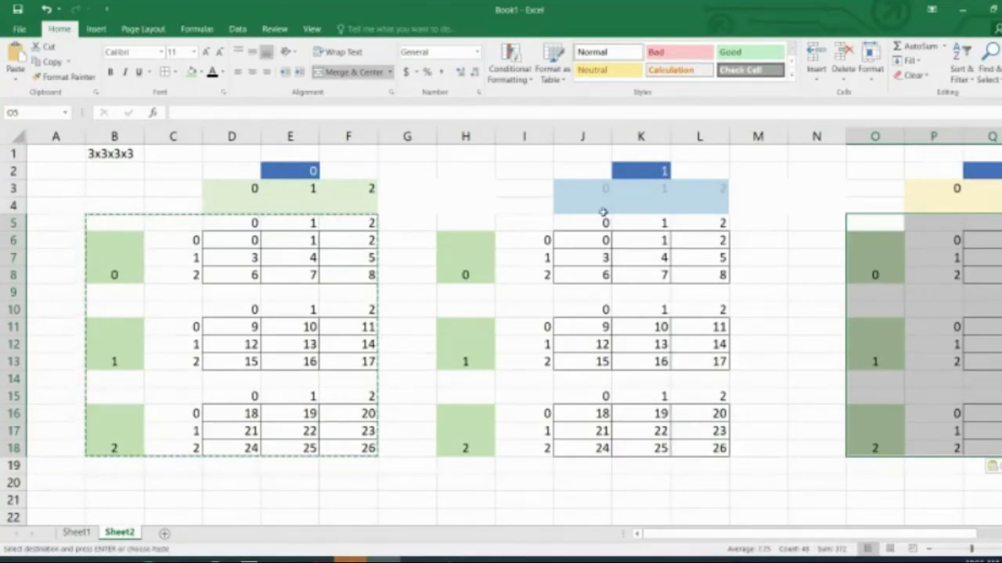
- Enter 27, 28 and 29 in J6:L6, the first row of the grid under blue index 1
{"action": "left_click", "coordinate": [600, 240]}
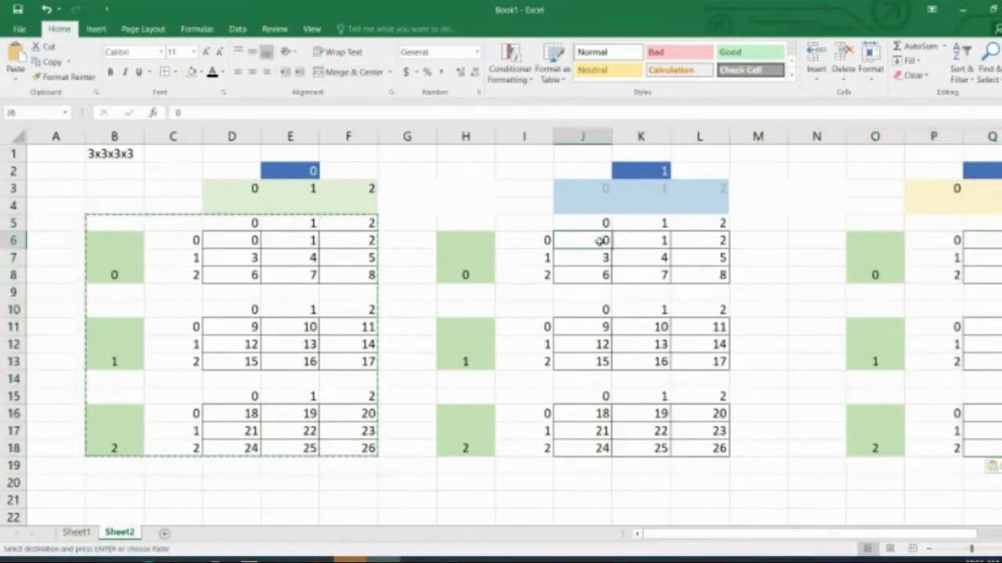
{"action": "type", "text": "27"}
{"action": "key", "text": "Tab"}
{"action": "type", "text": "28"}
{"action": "key", "text": "Tab"}
{"action": "type", "text": "29"}
{"action": "key", "text": "Down"}
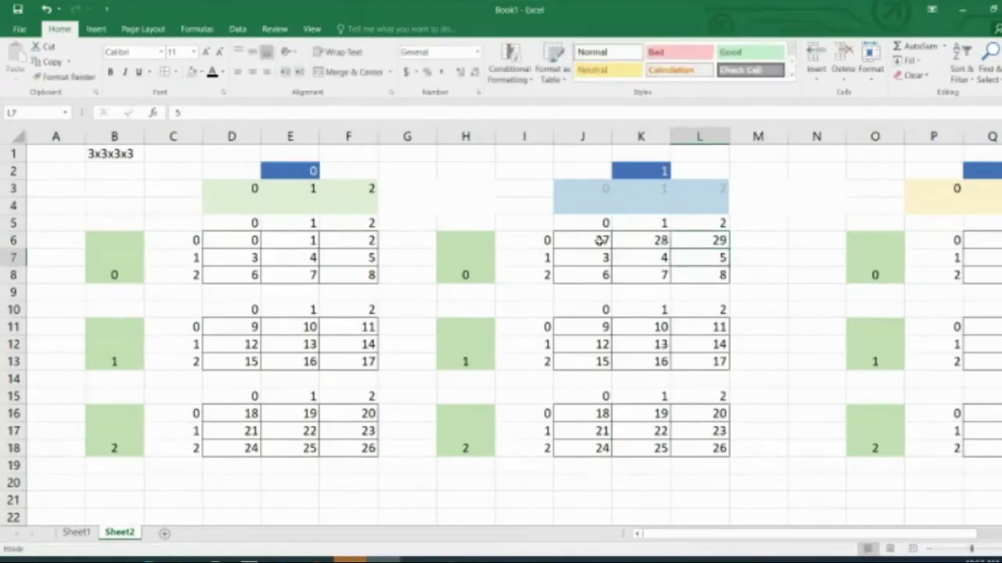
- Enter 30, 31 and 32 in J7:L7, the second row of the same grid
{"action": "key", "text": "Left"}
{"action": "key", "text": "Left"}
{"action": "type", "text": "30"}
{"action": "key", "text": "Tab"}
{"action": "type", "text": "31"}
{"action": "key", "text": "Tab"}
{"action": "type", "text": "32"}
{"action": "key", "text": "Return"}
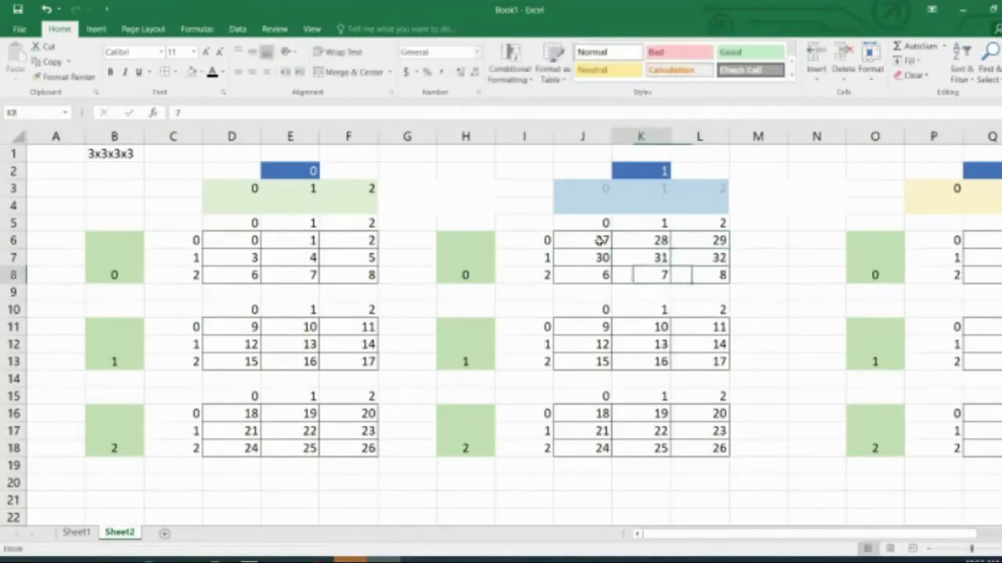
- Enter 33, 34 and 35 in J8:L8, the last row of the first grid under blue index 1
{"action": "key", "text": "Left"}
{"action": "type", "text": "33"}
{"action": "key", "text": "Tab"}
{"action": "type", "text": "34"}
{"action": "key", "text": "Tab"}
{"action": "type", "text": "35"}
{"action": "key", "text": "Tab"}
- Enter 36, 37 and 38 in J11:L11, the first row of the second grid under blue index 1
{"action": "key", "text": "Down"}
{"action": "key", "text": "Down"}
{"action": "key", "text": "Down"}
{"action": "key", "text": "Left"}
{"action": "key", "text": "Left"}
{"action": "key", "text": "Left"}
{"action": "type", "text": "36"}
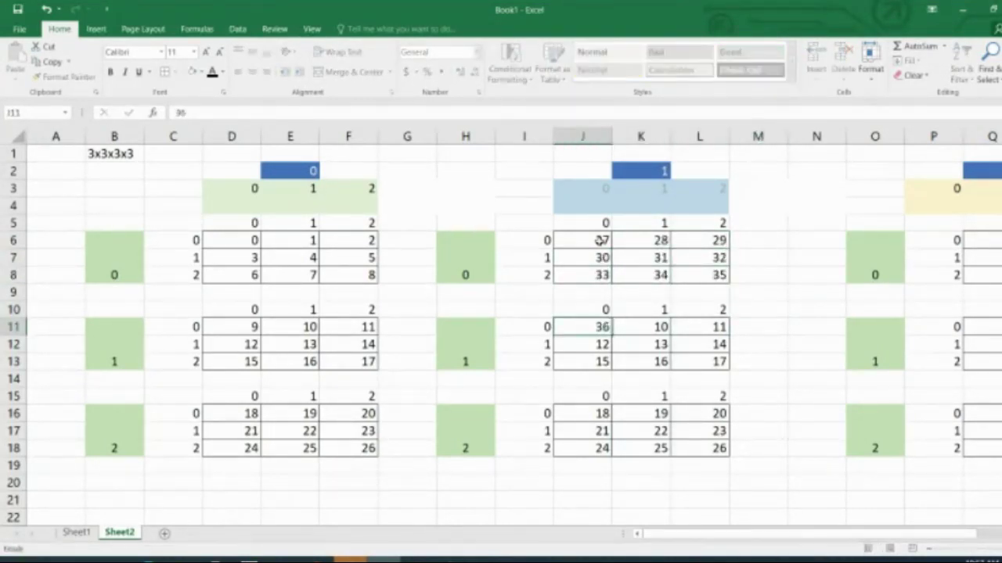
{"action": "key", "text": "Tab"}
{"action": "type", "text": "37"}
{"action": "key", "text": "Tab"}
{"action": "type", "text": "38"}
{"action": "key", "text": "Return"}
- Fill the remaining two rows of that grid, J12:L13, row by row with the numbers 39 to 44
{"action": "type", "text": "39"}
{"action": "key", "text": "Tab"}
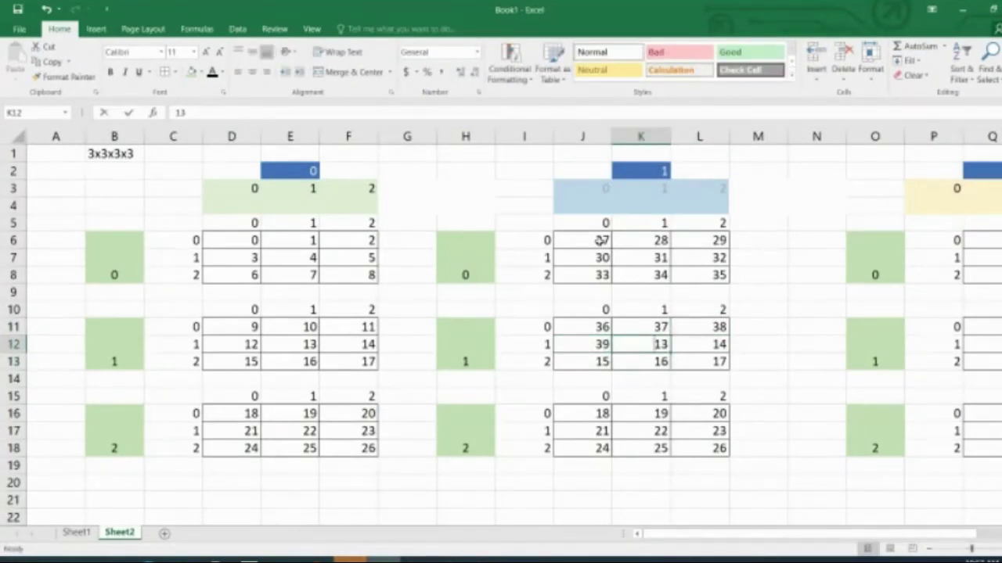
{"action": "type", "text": "40"}
{"action": "key", "text": "Tab"}
{"action": "type", "text": "41"}
{"action": "key", "text": "Return"}
{"action": "type", "text": "42\t43\t44"}
- Enter 45, 46 and 47 in J16:L16, the first row of the third grid under blue index 1
{"action": "key", "text": "Down"}
{"action": "key", "text": "Down"}
{"action": "key", "text": "Down"}
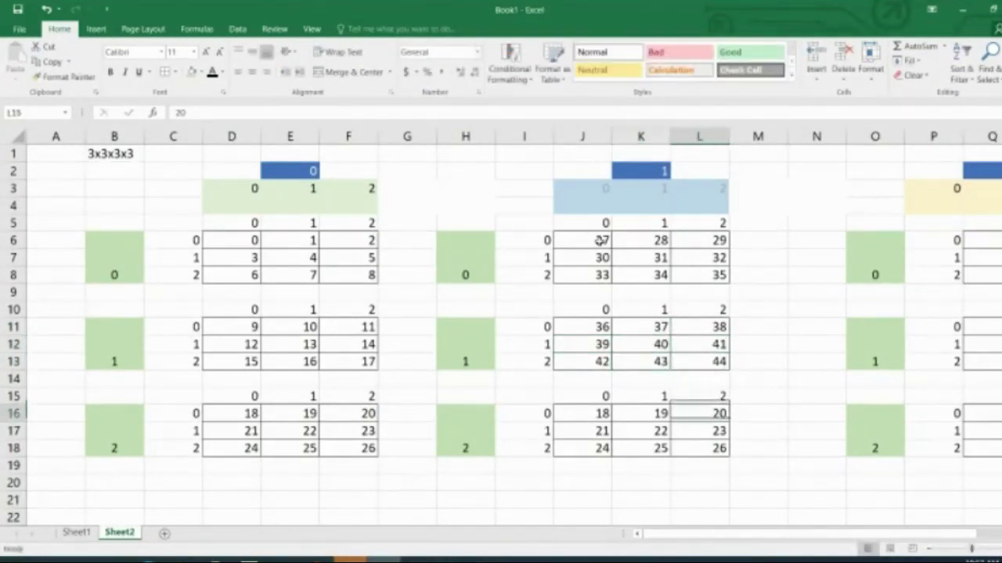
{"action": "key", "text": "Left"}
{"action": "key", "text": "Left"}
{"action": "type", "text": "45"}
{"action": "key", "text": "Tab"}
{"action": "type", "text": "46\t47"}
{"action": "key", "text": "Return"}
- Fill the remaining two rows of the third grid, J17:L18, row by row with the numbers 48 to 53
{"action": "type", "text": "48"}
{"action": "key", "text": "Tab"}
{"action": "type", "text": "49"}
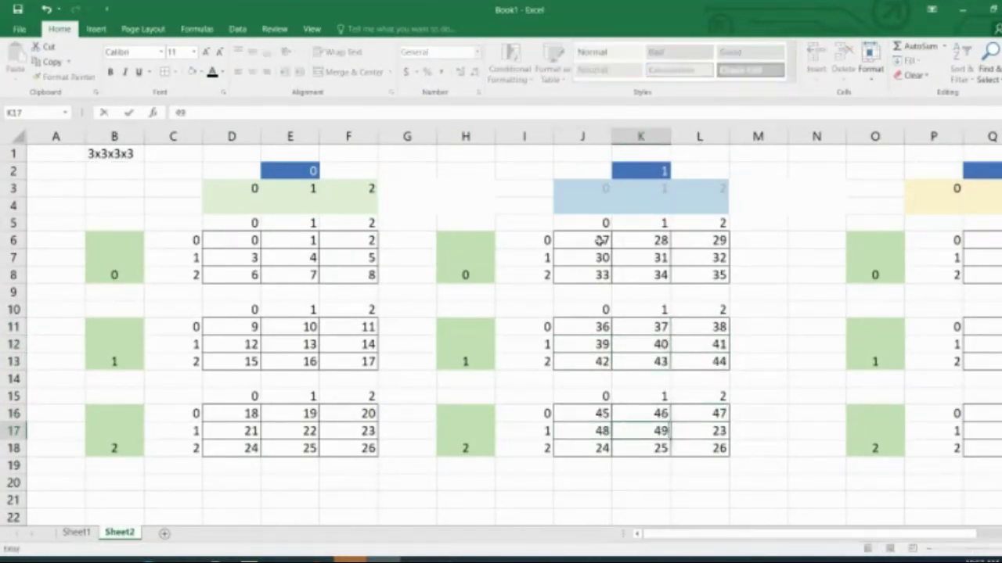
{"action": "key", "text": "Tab"}
{"action": "type", "text": "50"}
{"action": "key", "text": "Return"}
{"action": "type", "text": "51"}
{"action": "key", "text": "Tab"}
{"action": "type", "text": "52\t53"}
{"action": "key", "text": "Tab"}
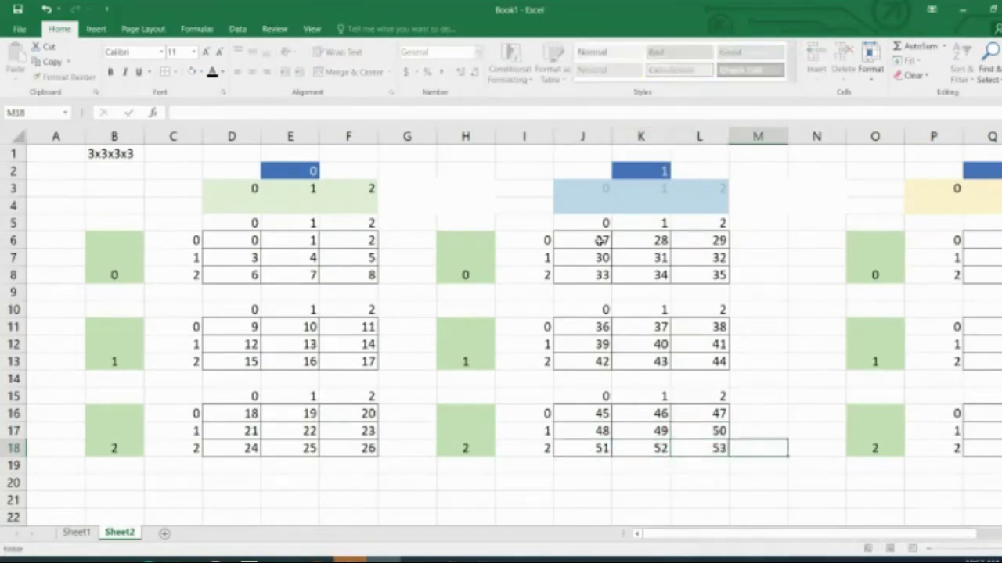
- Enter 54, 55 and 56 in Q6:S6, the first row of the first grid under blue index 2
{"action": "left_click_drag", "start_coordinate": [685, 533], "coordinate": [724, 534]}
{"action": "left_click", "coordinate": [896, 242]}
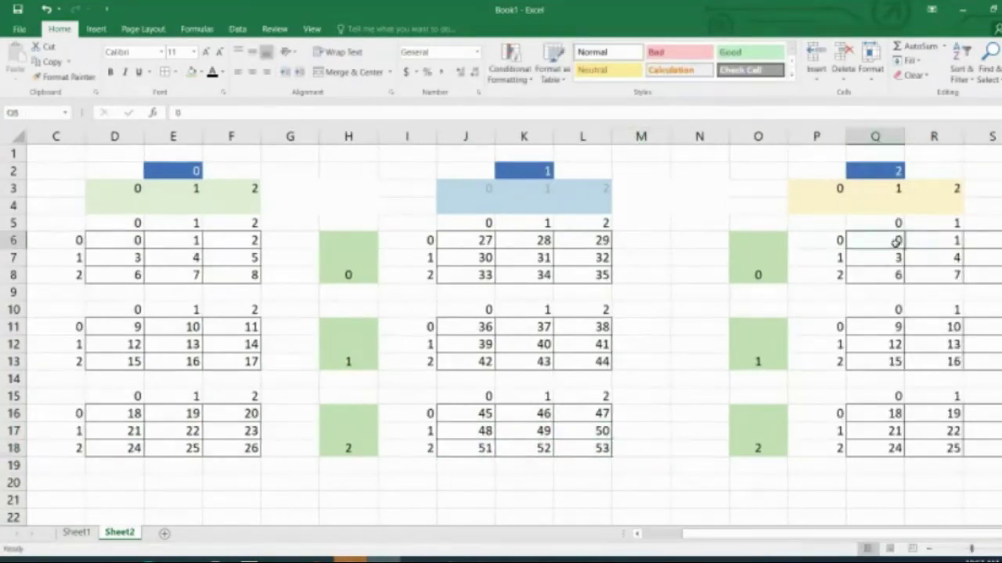
{"action": "type", "text": "54"}
{"action": "key", "text": "Tab"}
{"action": "type", "text": "55\t56"}
{"action": "key", "text": "Tab"}
{"action": "type", "text": "5"}
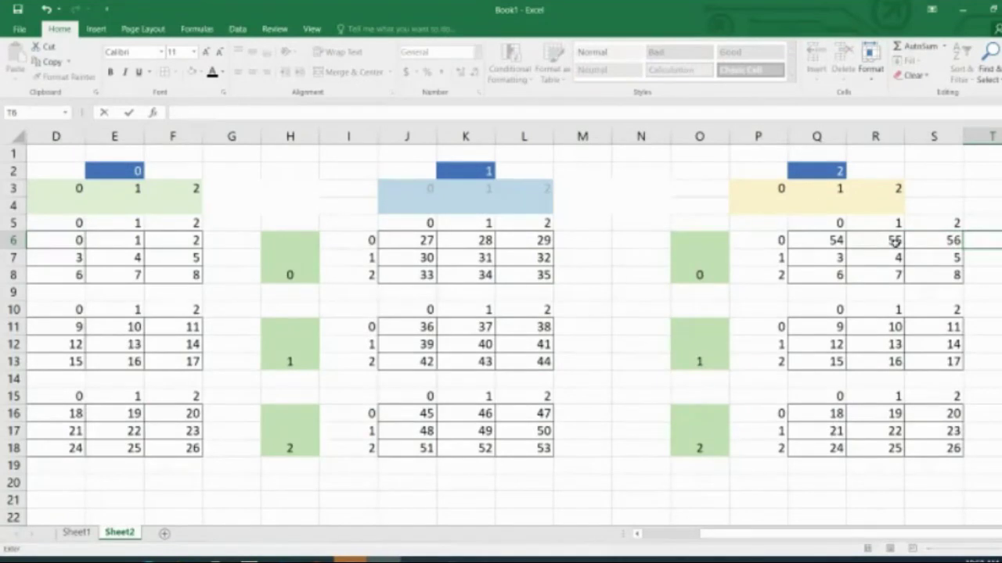
{"action": "key", "text": "Return"}
- Fill the remaining two rows of that grid, Q7:S8, row by row with the numbers 57 to 62
{"action": "type", "text": "57"}
{"action": "key", "text": "Tab"}
{"action": "type", "text": "58\t59"}
{"action": "key", "text": "Return"}
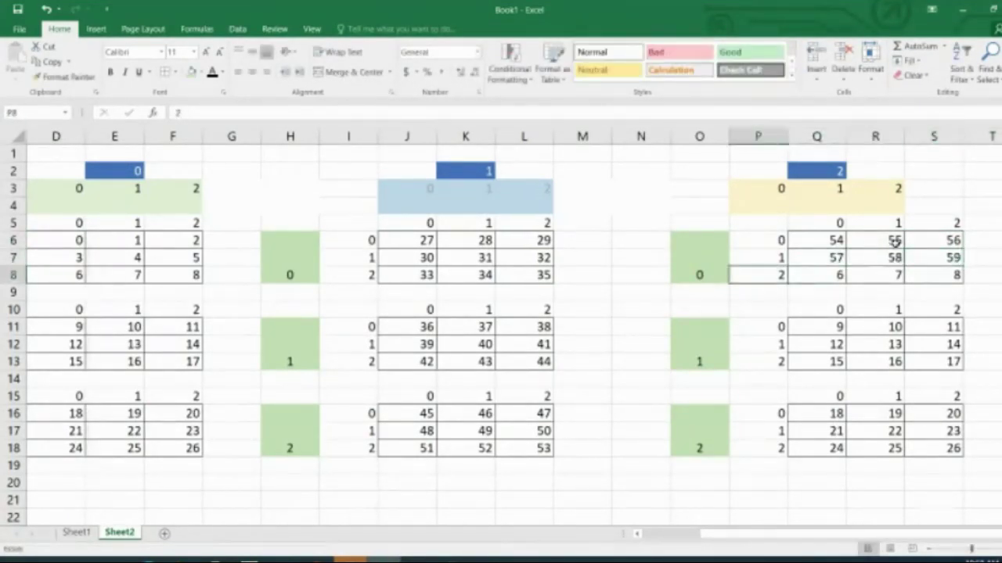
{"action": "type", "text": "60\t61"}
{"action": "key", "text": "Tab"}
{"action": "type", "text": "62"}
{"action": "key", "text": "Return"}
- Enter 63, 64 and 65 in Q11:S11, the first row of the second grid under blue index 2
{"action": "key", "text": "Down"}
{"action": "key", "text": "Down"}
{"action": "type", "text": "63"}
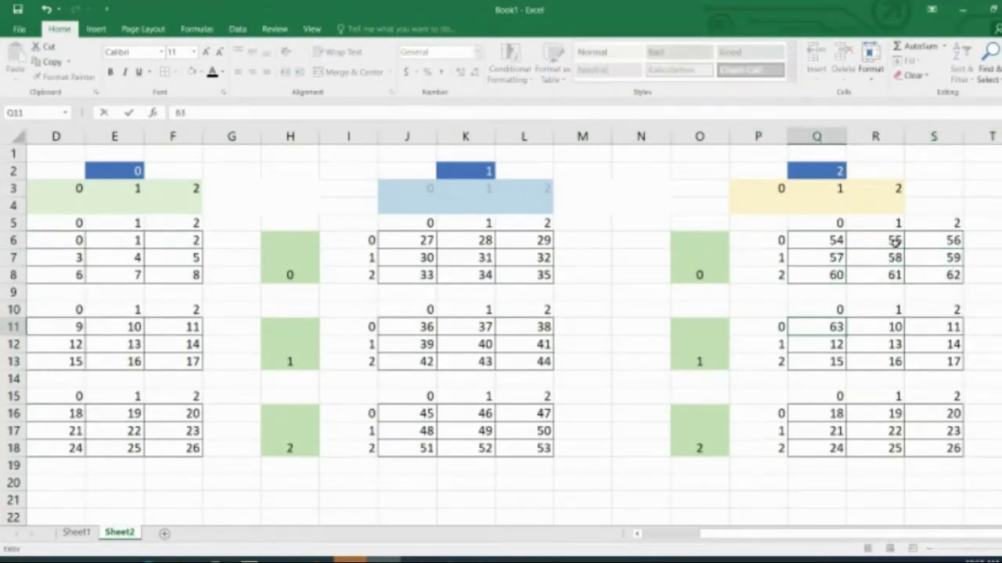
{"action": "key", "text": "Tab"}
{"action": "type", "text": "64"}
{"action": "key", "text": "Tab"}
{"action": "type", "text": "65"}
{"action": "key", "text": "Return"}
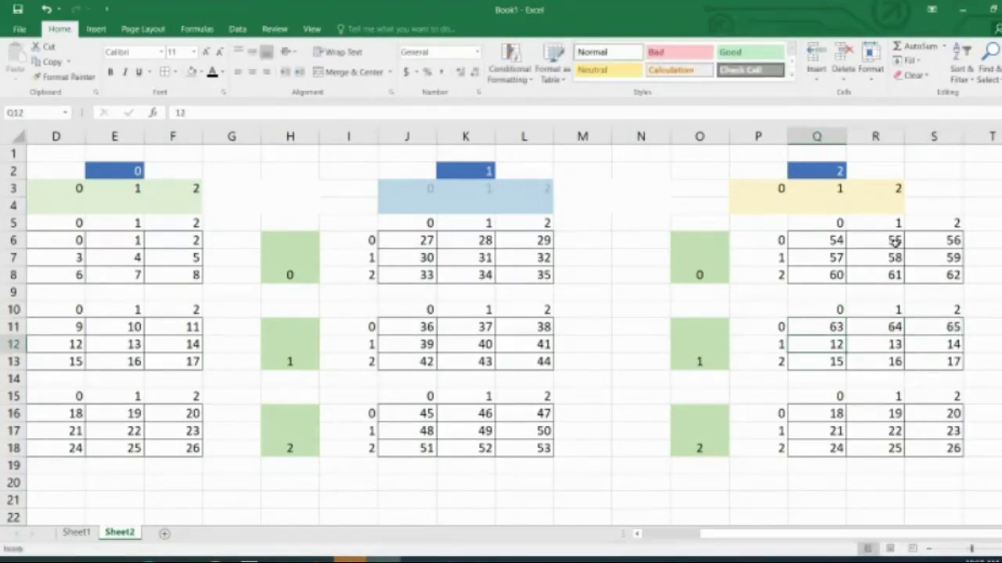
- Fill the remaining two rows of the second grid, Q12:S13, row by row with the numbers 66 to 71
{"action": "type", "text": "66"}
{"action": "key", "text": "Tab"}
{"action": "type", "text": "67"}
{"action": "key", "text": "Tab"}
{"action": "type", "text": "68"}
{"action": "key", "text": "Return"}
{"action": "type", "text": "69"}
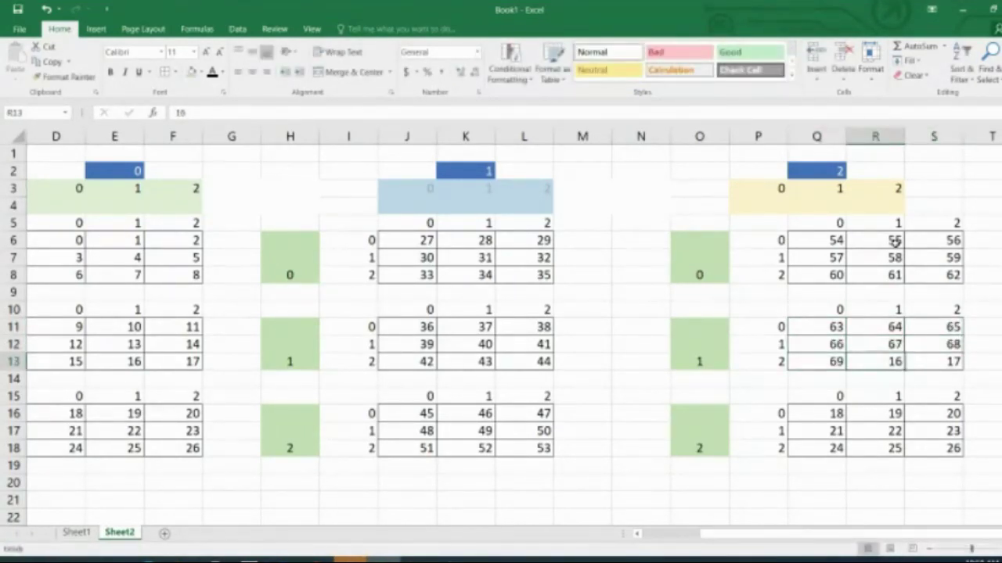
{"action": "key", "text": "Tab"}
{"action": "type", "text": "70"}
{"action": "key", "text": "Tab"}
{"action": "type", "text": "71"}
{"action": "key", "text": "Return"}
- Enter 72, 73 and 74 in Q16:S16, the first row of the third grid under blue index 2
{"action": "key", "text": "Down"}
{"action": "key", "text": "Down"}
{"action": "type", "text": "72"}
{"action": "key", "text": "Tab"}
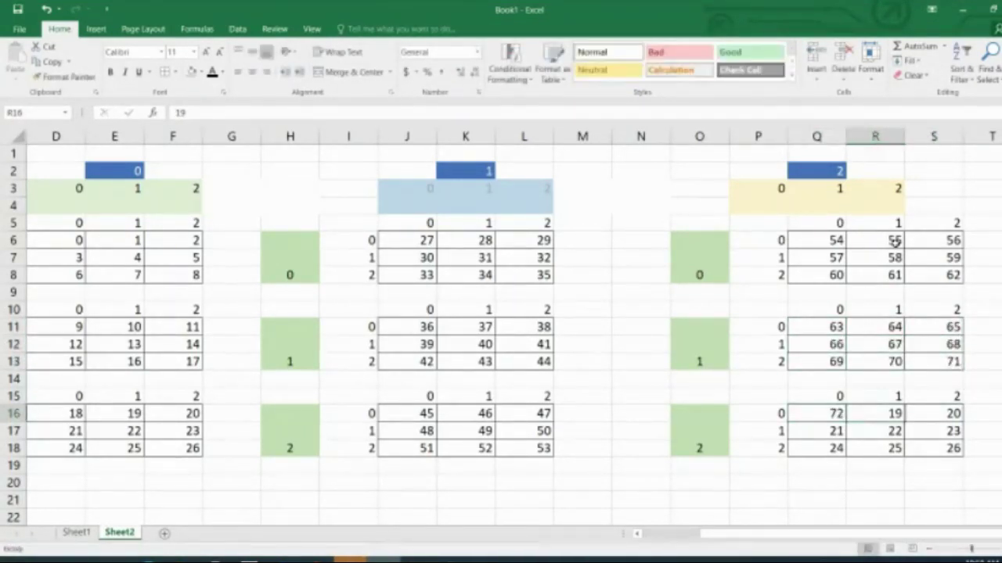
{"action": "type", "text": "73"}
{"action": "key", "text": "Tab"}
{"action": "type", "text": "74"}
{"action": "key", "text": "Return"}
- Fill the remaining two rows of the third grid, Q17:S18, row by row with the numbers 75 to 80
{"action": "type", "text": "75"}
{"action": "key", "text": "Tab"}
{"action": "type", "text": "76"}
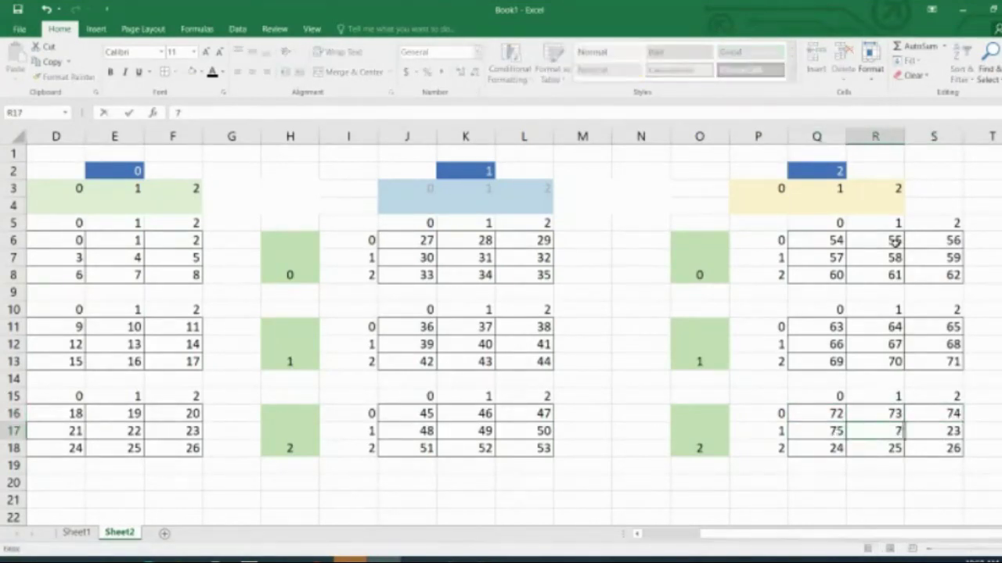
{"action": "key", "text": "Tab"}
{"action": "type", "text": "77"}
{"action": "key", "text": "Return"}
{"action": "type", "text": "78"}
{"action": "key", "text": "Tab"}
{"action": "type", "text": "79"}
{"action": "key", "text": "Tab"}
{"action": "type", "text": "80"}
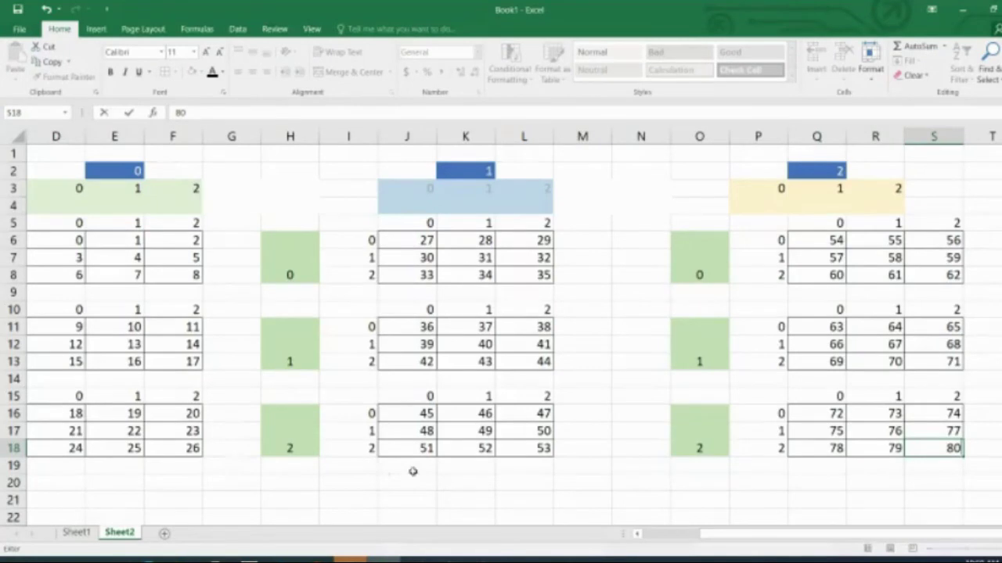
- Delete the empty column N between the second and third blocks and zoom out so more of the diagram fits
{"action": "left_click", "coordinate": [641, 137]}
{"action": "left_click_drag", "start_coordinate": [738, 535], "coordinate": [700, 537]}
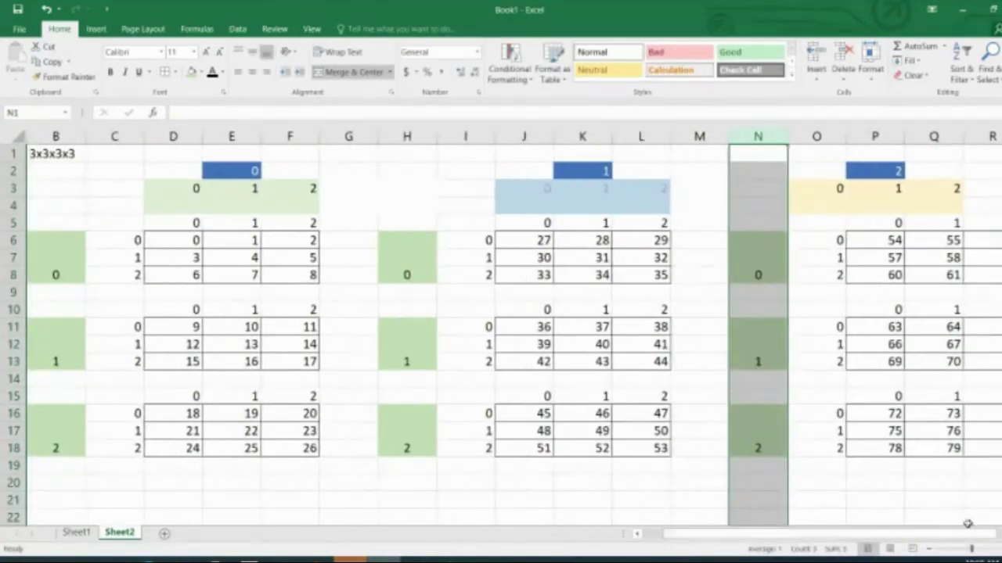
{"action": "scroll", "coordinate": [670, 334], "scroll_direction": "right", "scroll_amount": 1}
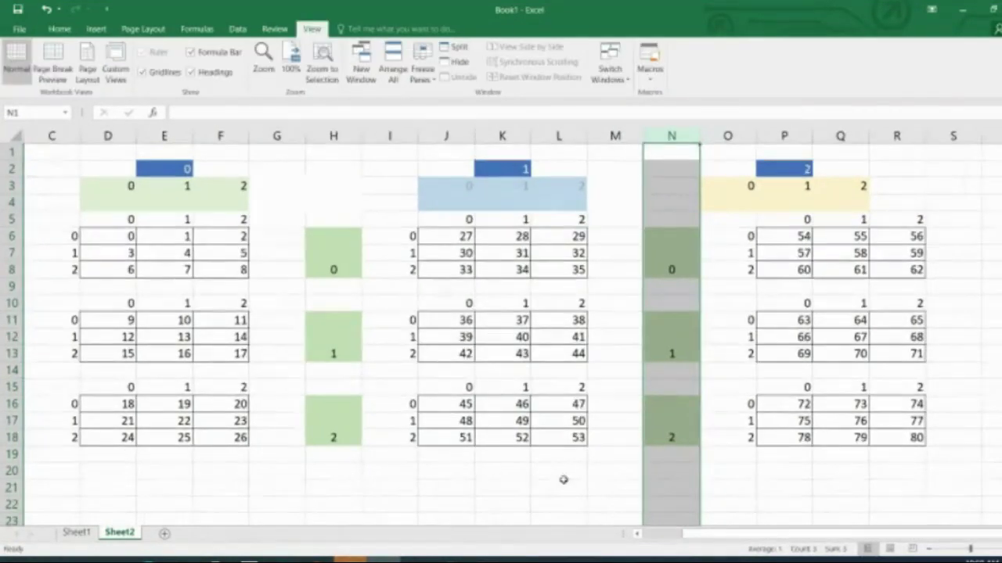
{"action": "left_click", "coordinate": [546, 486]}
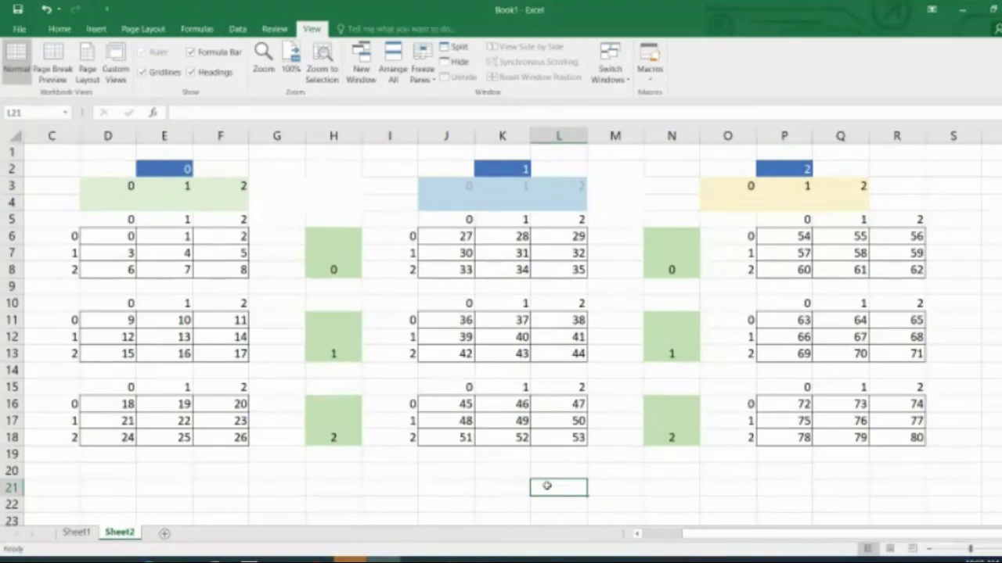
{"action": "left_click", "coordinate": [342, 484]}
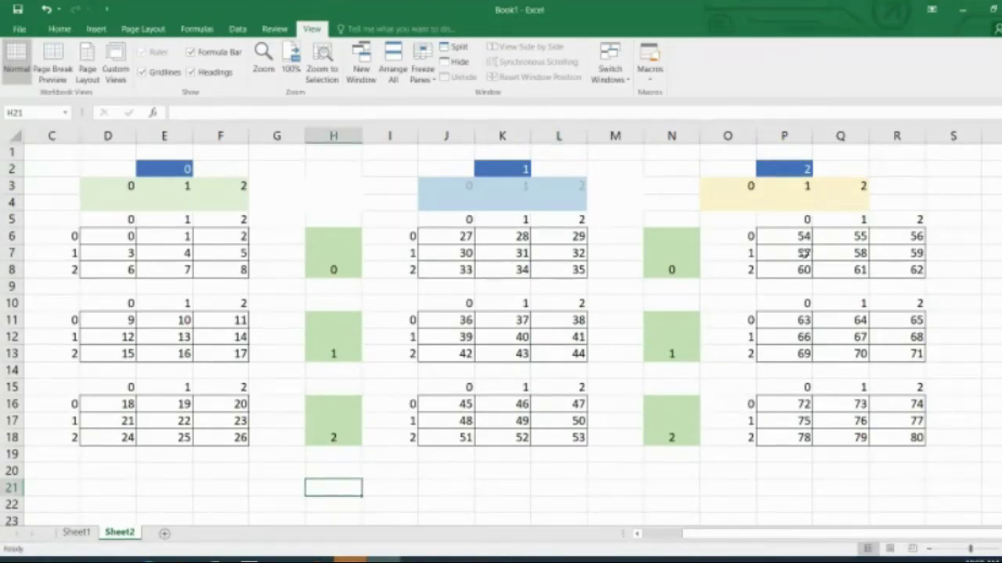
- Trace the index path [2][0][0][0] from the blue header through the green, row and column labels to its element
{"action": "left_click", "coordinate": [795, 171]}
{"action": "left_click", "coordinate": [714, 186]}
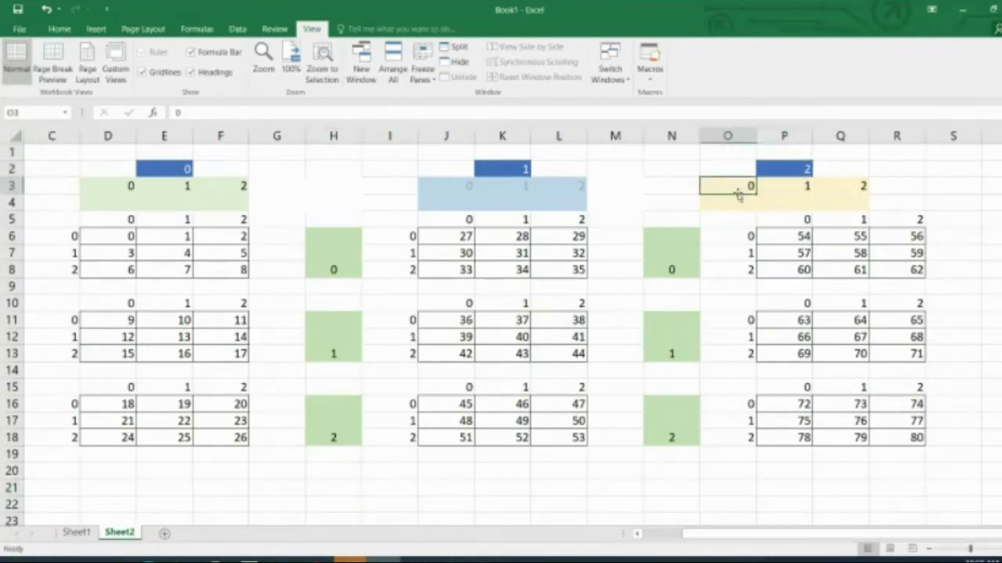
{"action": "double_click", "coordinate": [684, 249]}
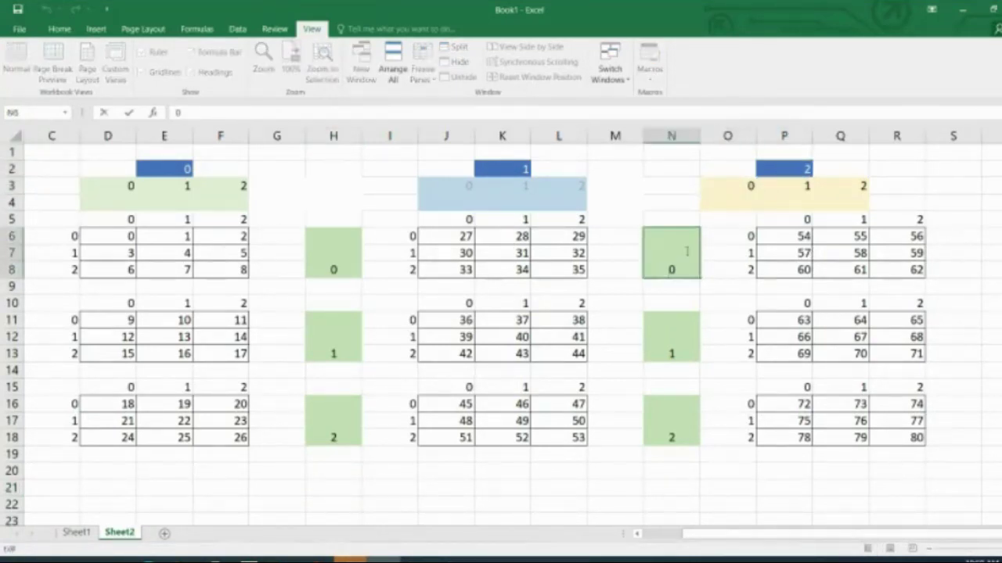
{"action": "left_click", "coordinate": [750, 239]}
{"action": "left_click", "coordinate": [794, 238]}
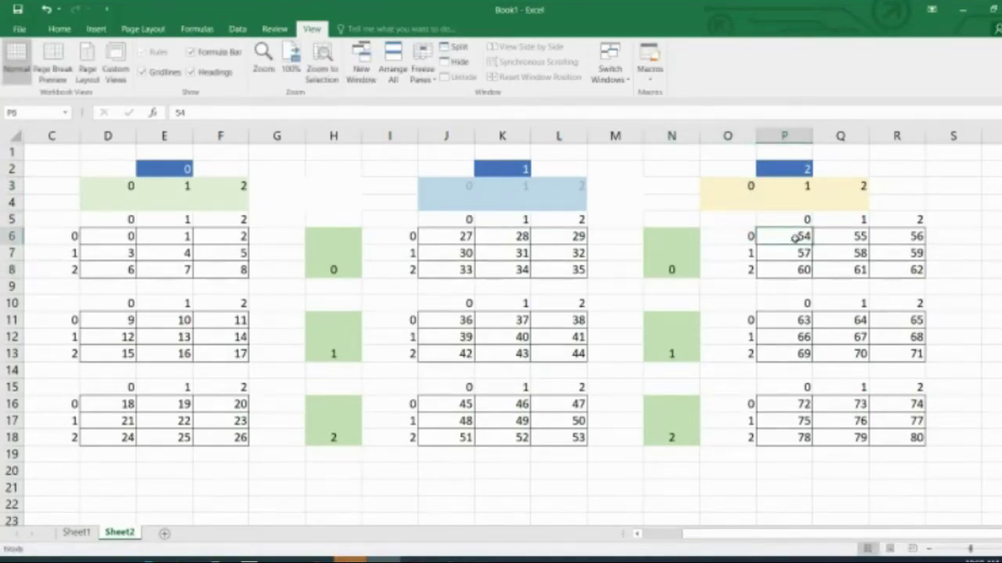
- Trace the index path [1][1][1][1] from the blue header through the green, row and column labels to cell K12
{"action": "left_click", "coordinate": [521, 338]}
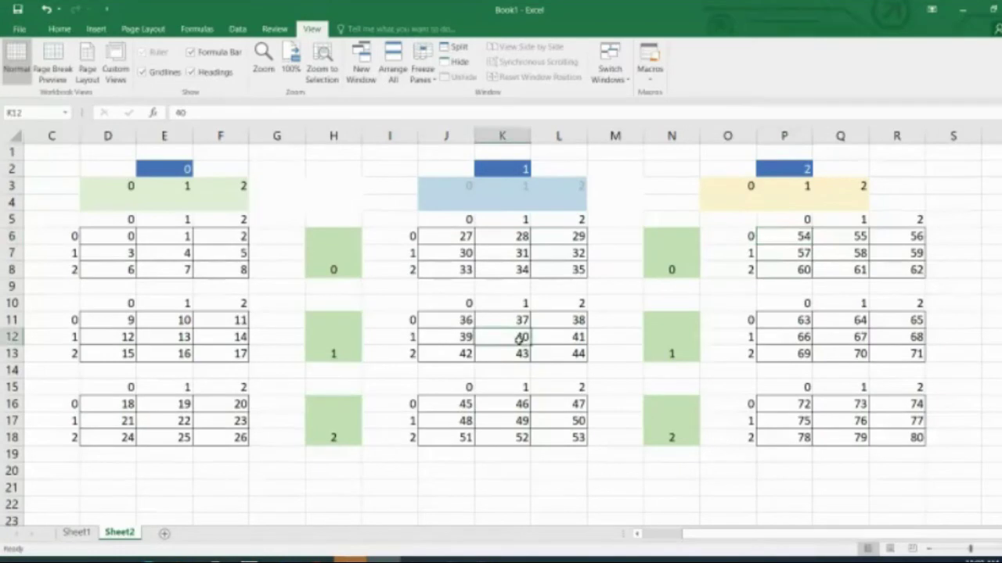
{"action": "left_click", "coordinate": [520, 167]}
{"action": "left_click", "coordinate": [338, 336]}
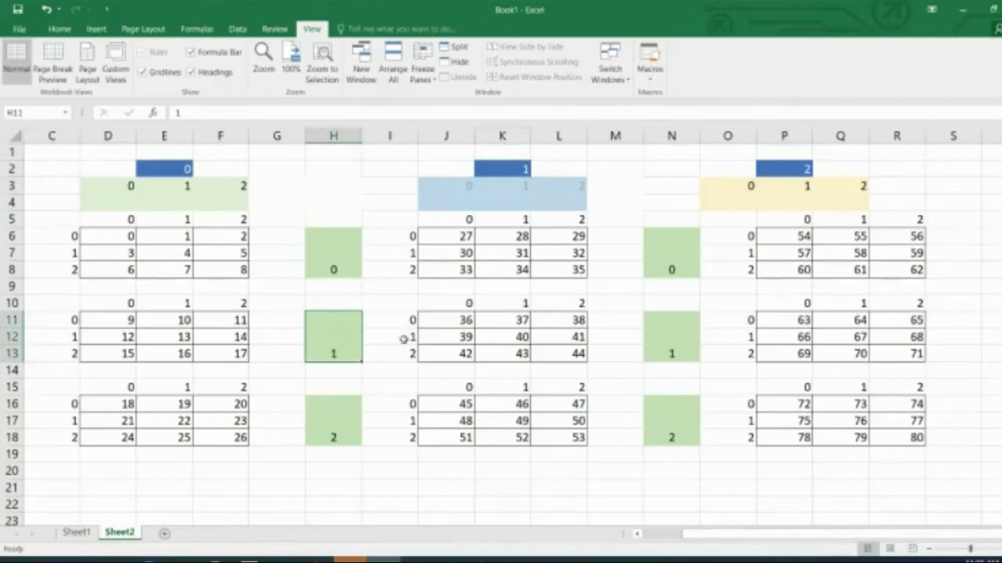
{"action": "left_click", "coordinate": [403, 338]}
{"action": "left_click", "coordinate": [524, 303]}
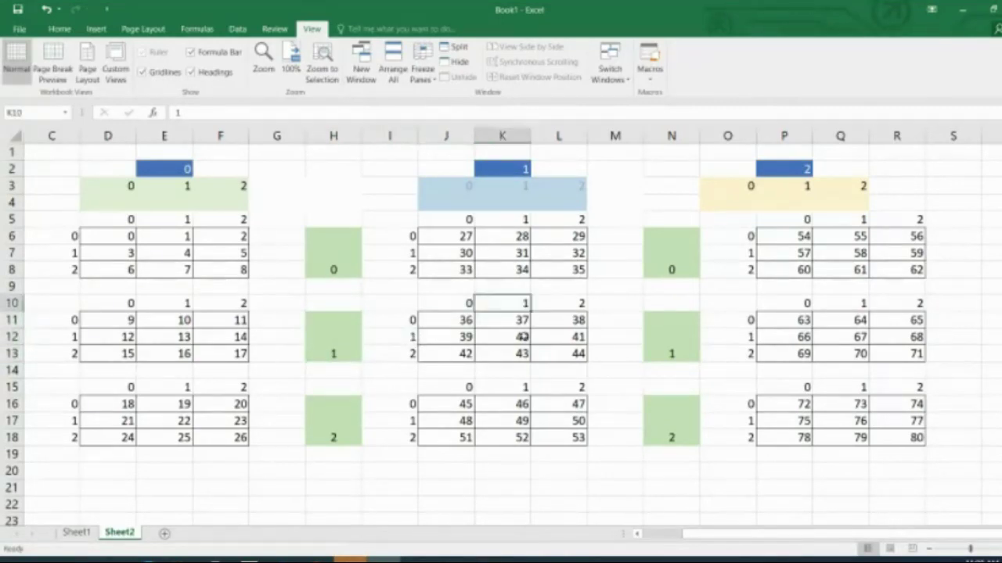
{"action": "left_click", "coordinate": [523, 336]}
- Switch to MultiArray.java in Notepad++, change the printed element to num[1][1][1][1] and save the file
{"action": "key", "text": "alt+Tab"}
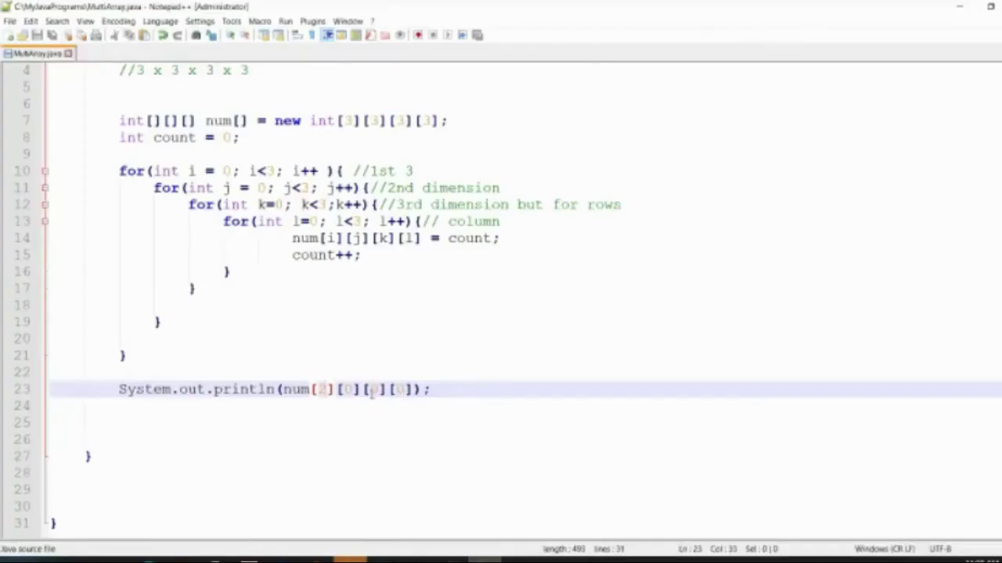
{"action": "key", "text": "BackSpace"}
{"action": "type", "text": "1"}
{"action": "key", "text": "Right"}
{"action": "key", "text": "Right"}
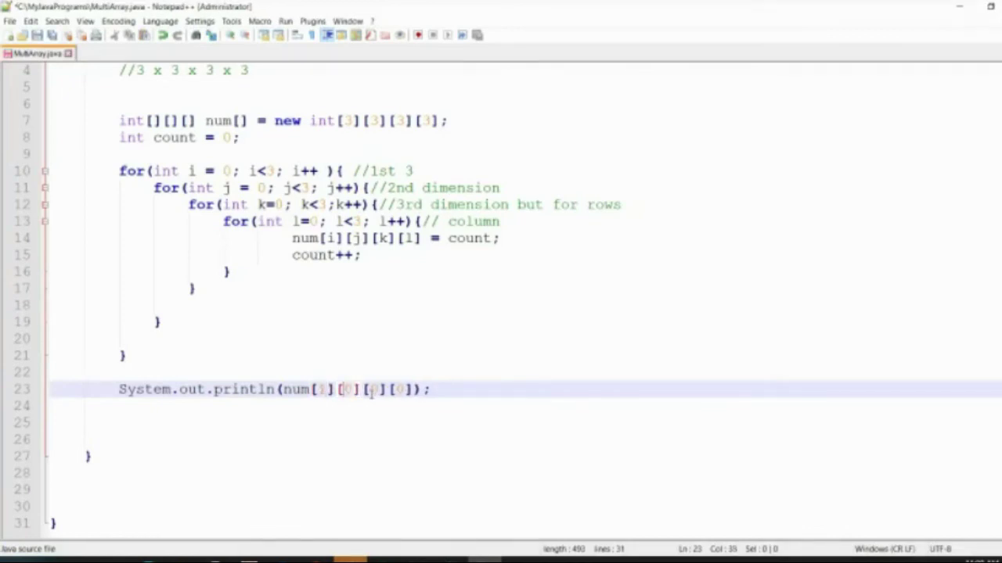
{"action": "key", "text": "Delete"}
{"action": "type", "text": "1"}
{"action": "key", "text": "Right"}
{"action": "key", "text": "Right"}
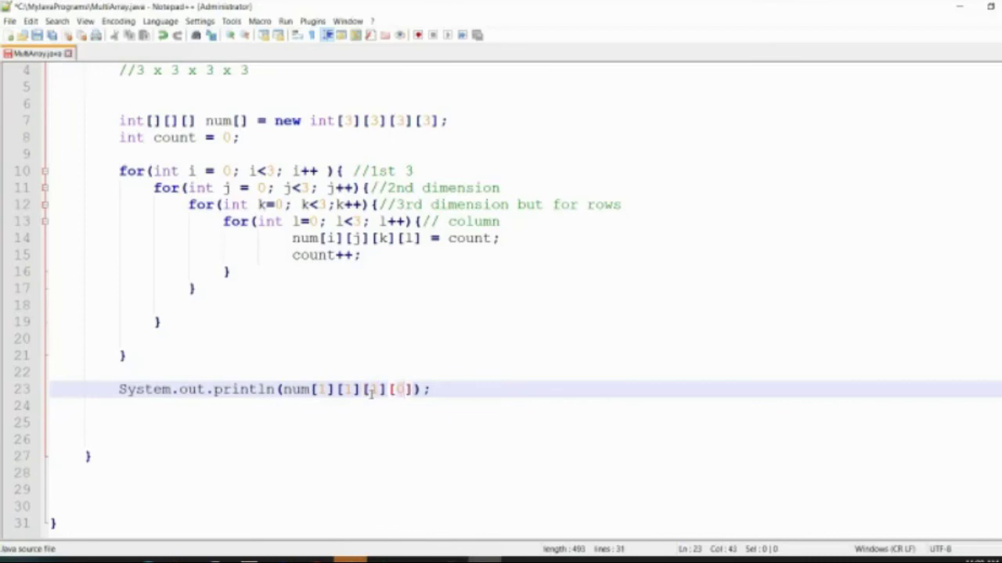
{"action": "key", "text": "BackSpace"}
{"action": "type", "text": "1"}
{"action": "key", "text": "ctrl+s"}
- Switch to the Command Prompt, recompile with javac MultiArray.java and run java MultiArray
{"action": "left_click", "coordinate": [418, 558]}
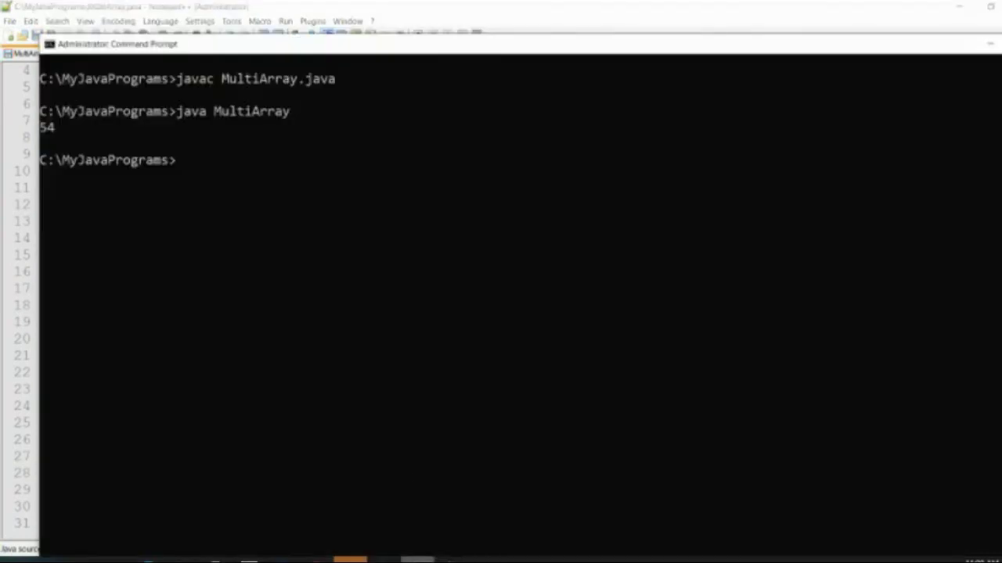
{"action": "key", "text": "Up"}
{"action": "key", "text": "Up"}
{"action": "key", "text": "Return"}
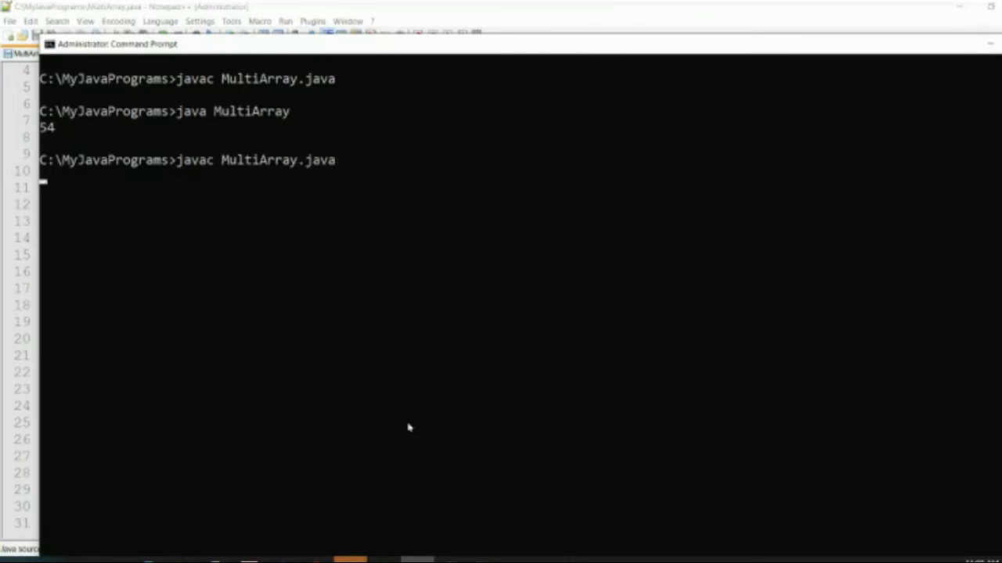
{"action": "key", "text": "Up"}
{"action": "key", "text": "Up"}
{"action": "key", "text": "Return"}
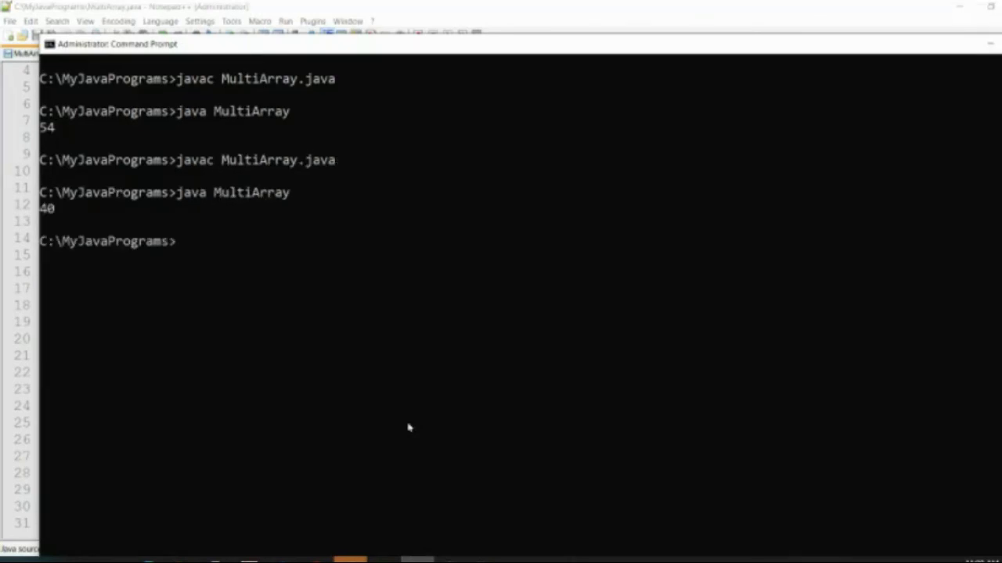